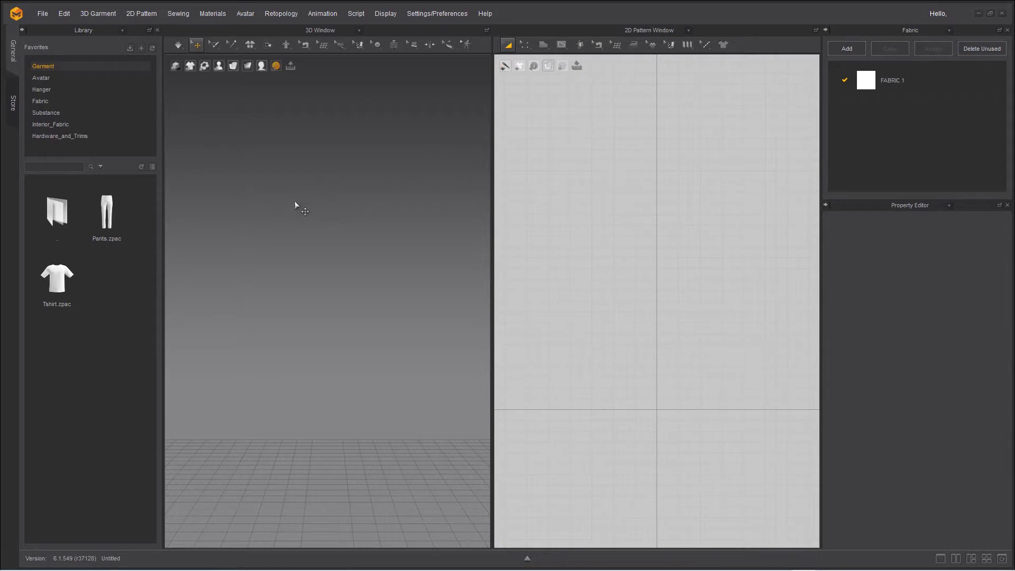
Load the female avatar FV2_Feifei.avt from the Avatar assets folder into the scene
click(217, 67)
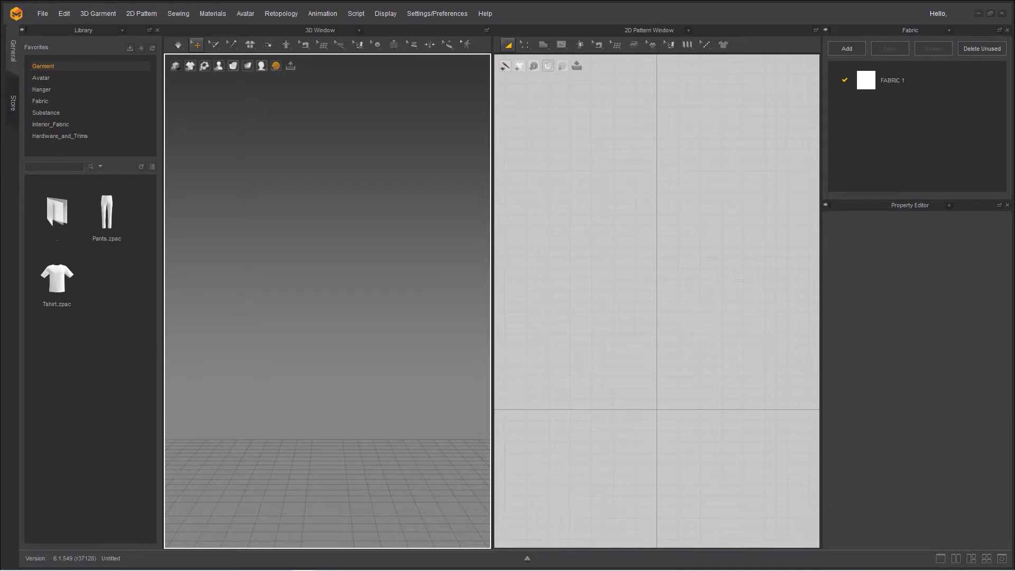
click(47, 77)
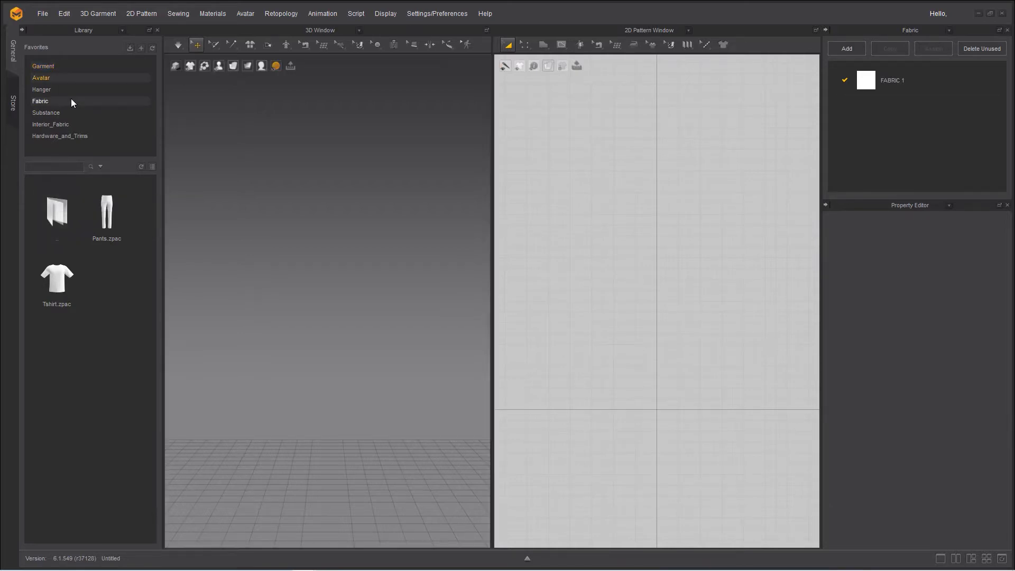
double_click(52, 211)
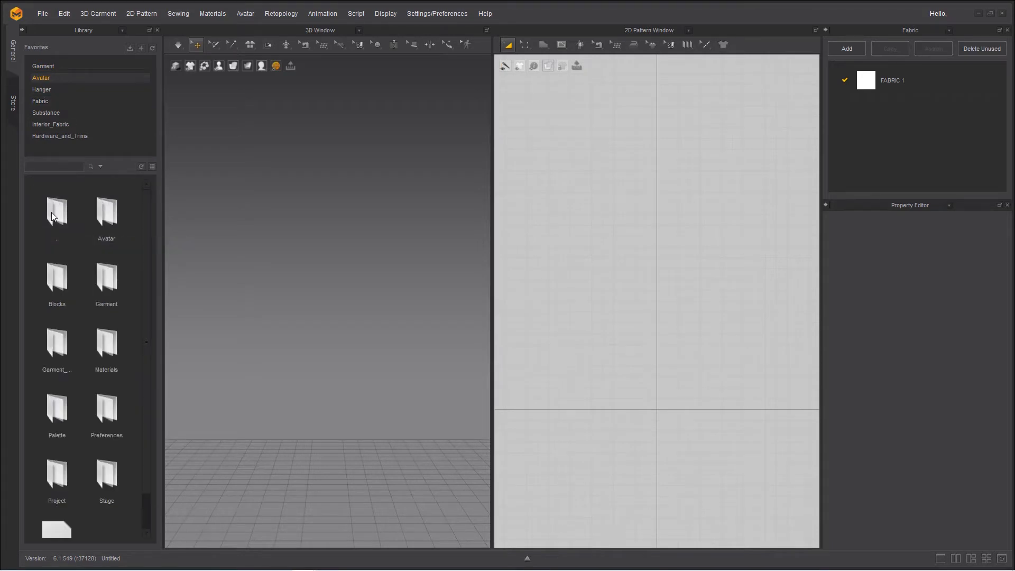
double_click(106, 215)
double_click(105, 215)
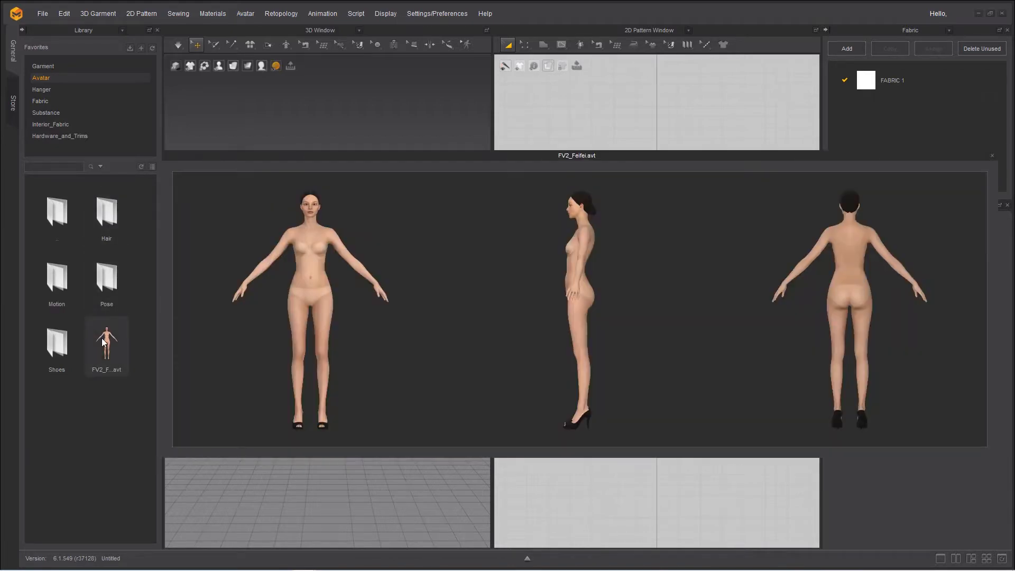
double_click(102, 339)
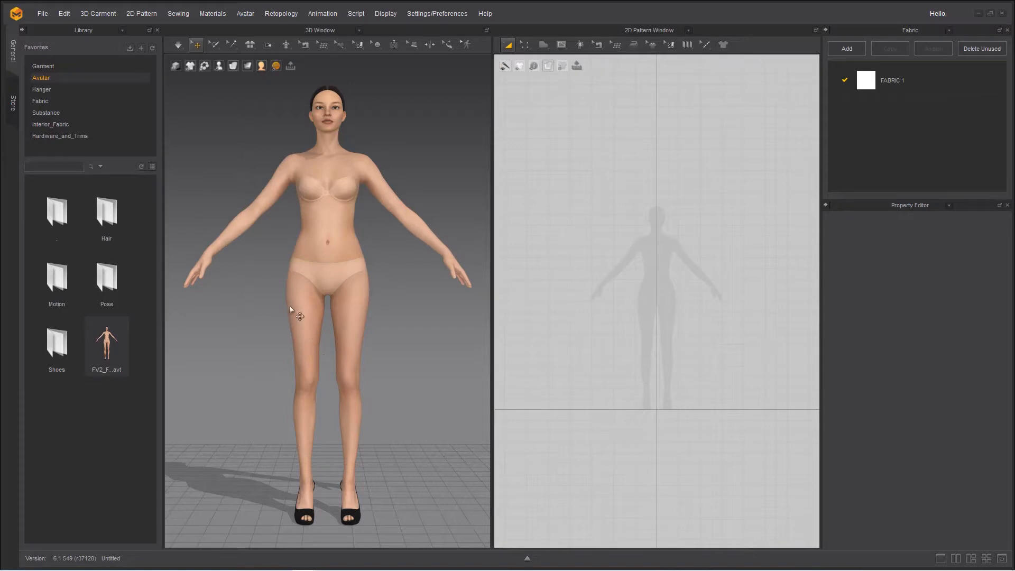
Toggle the avatar's visibility off and on again, and show its arrangement points
mouse_move(216, 72)
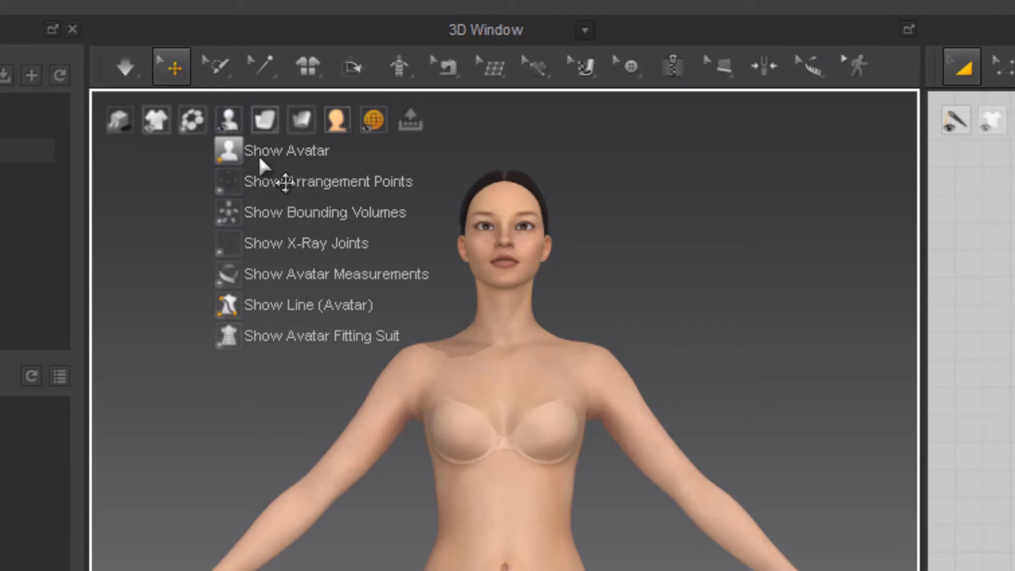
click(270, 162)
click(271, 162)
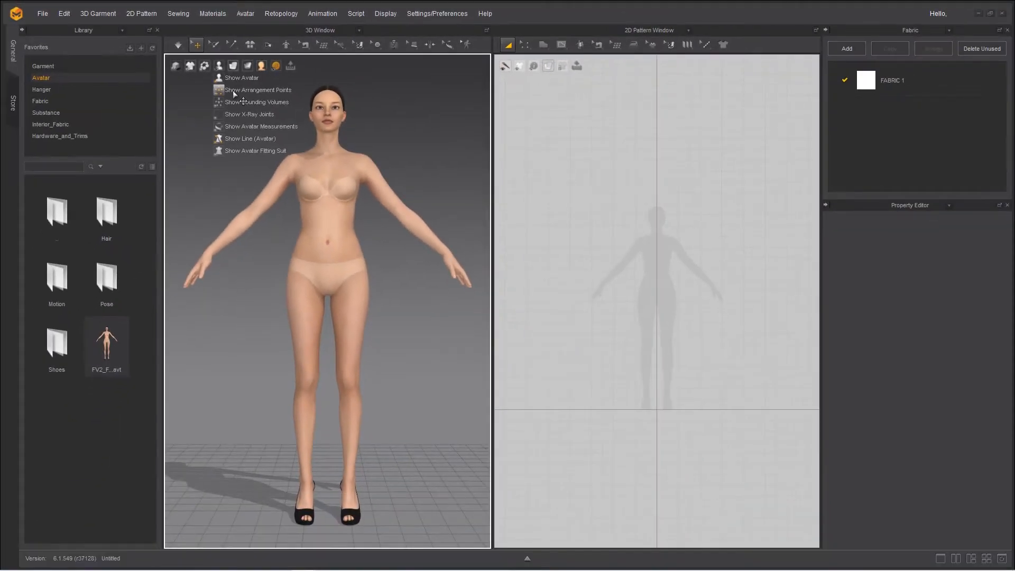
click(234, 93)
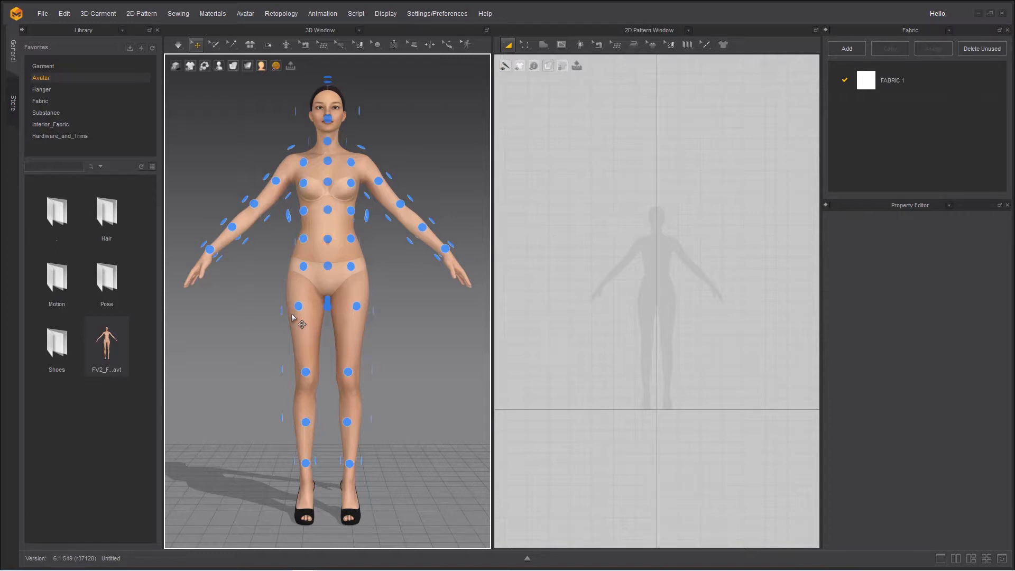
Draw a narrow vertical rectangular pattern beside the avatar silhouette's left arm
click(543, 45)
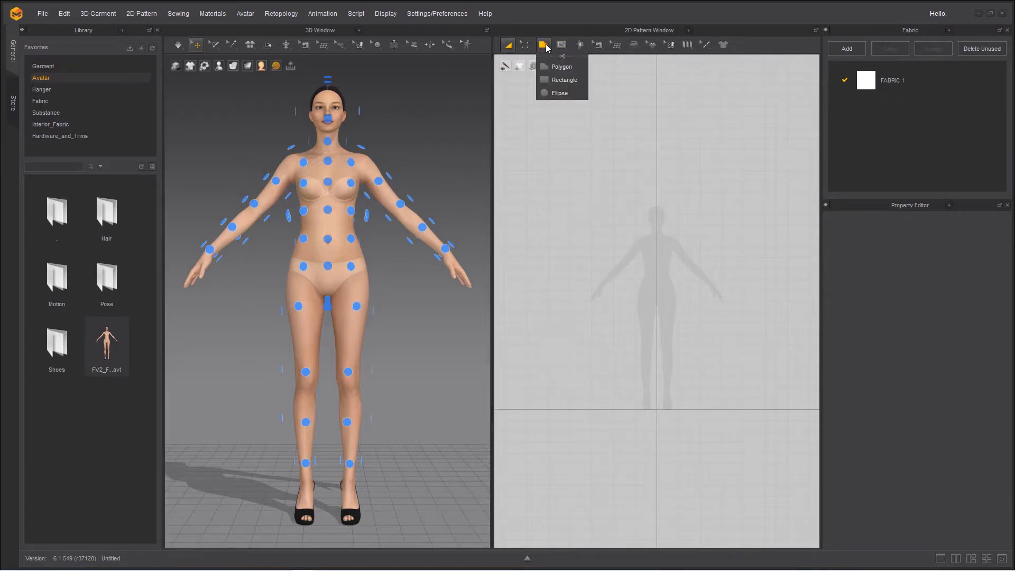
click(561, 80)
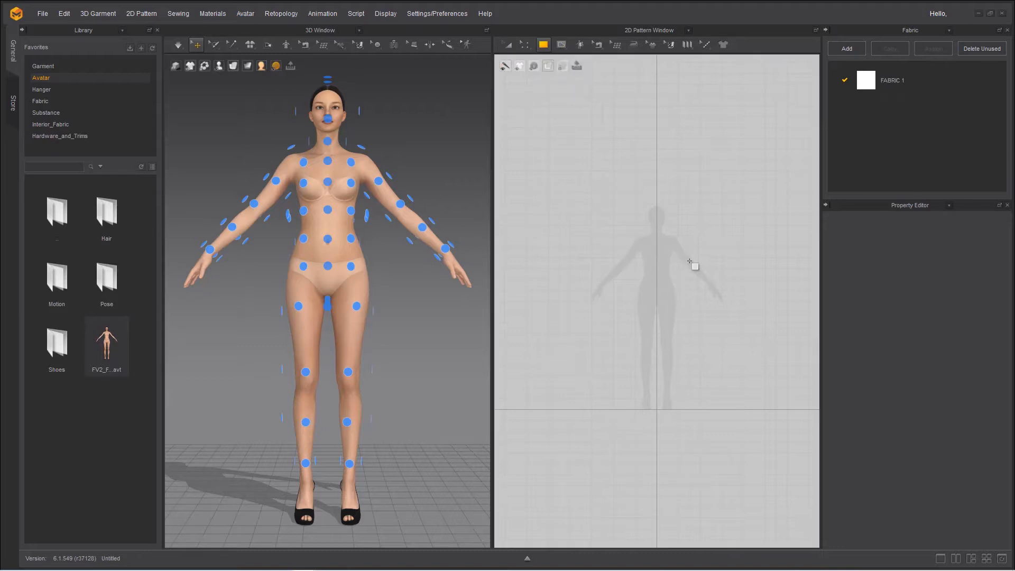
drag(687, 244, 701, 296)
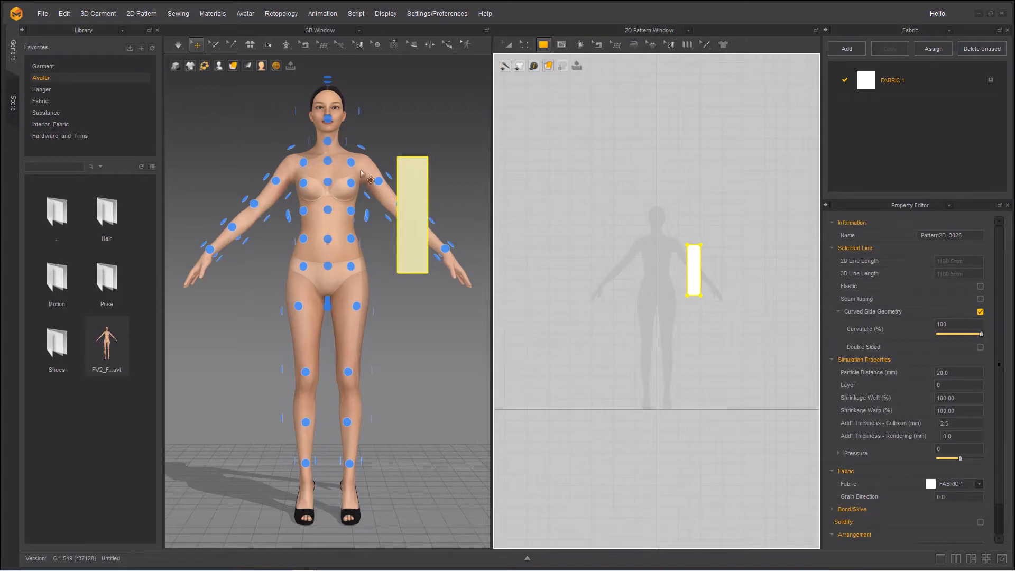
Try to align the rectangle with the avatar's left arm by rotating and moving it manually in 3D
click(414, 200)
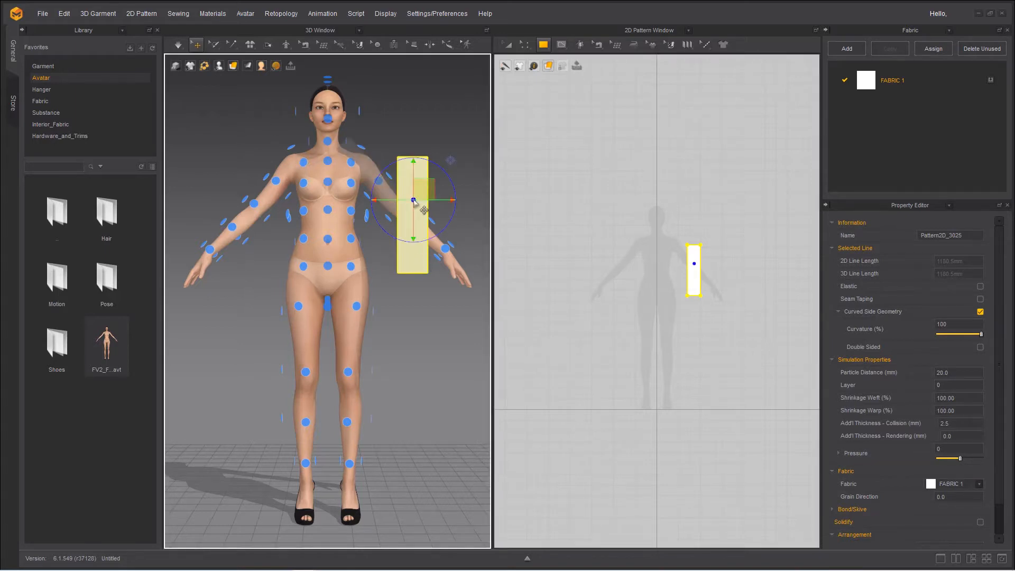
drag(407, 242, 452, 251)
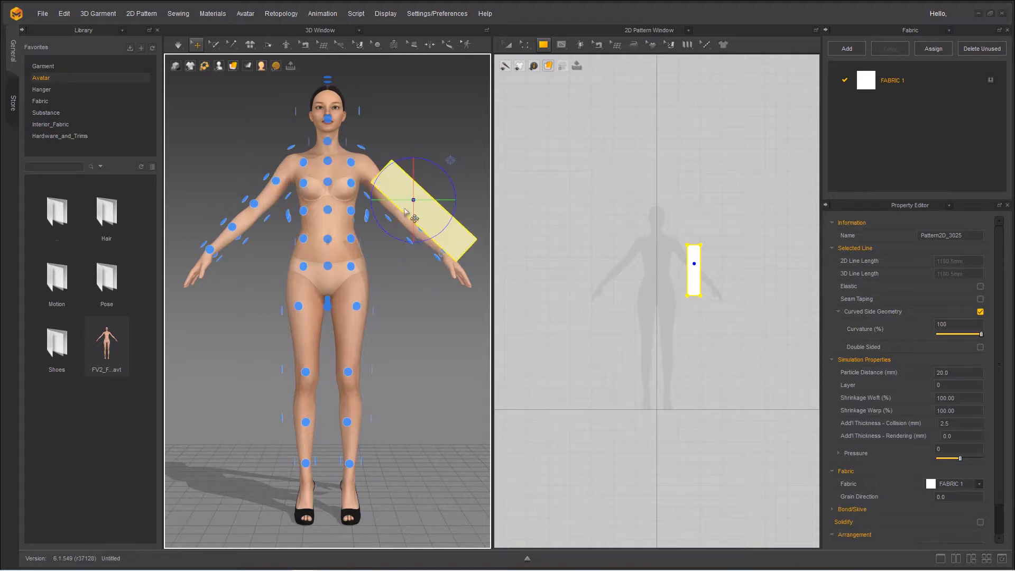
mouse_move(393, 200)
mouse_down()
mouse_move(406, 197)
mouse_move(382, 203)
mouse_move(393, 189)
mouse_move(406, 199)
mouse_up()
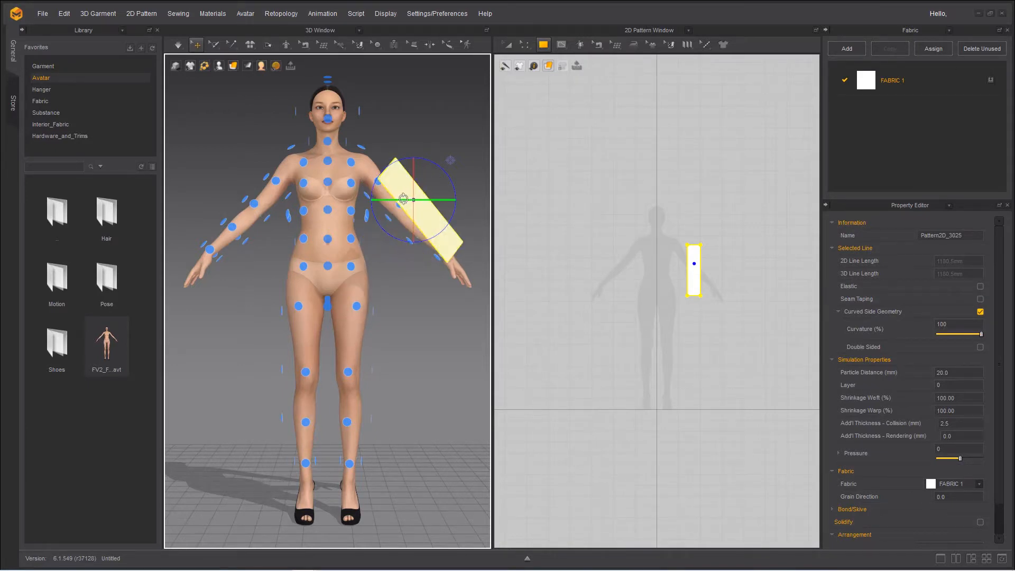
mouse_move(412, 282)
right_down()
mouse_move(414, 269)
mouse_move(394, 273)
right_up()
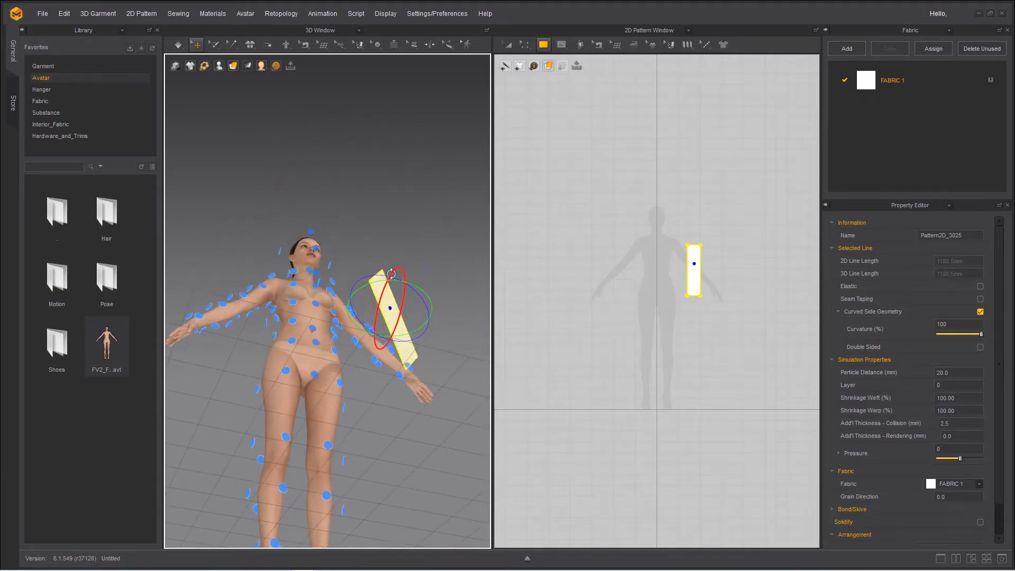
drag(392, 274, 372, 304)
right_drag(347, 335, 290, 404)
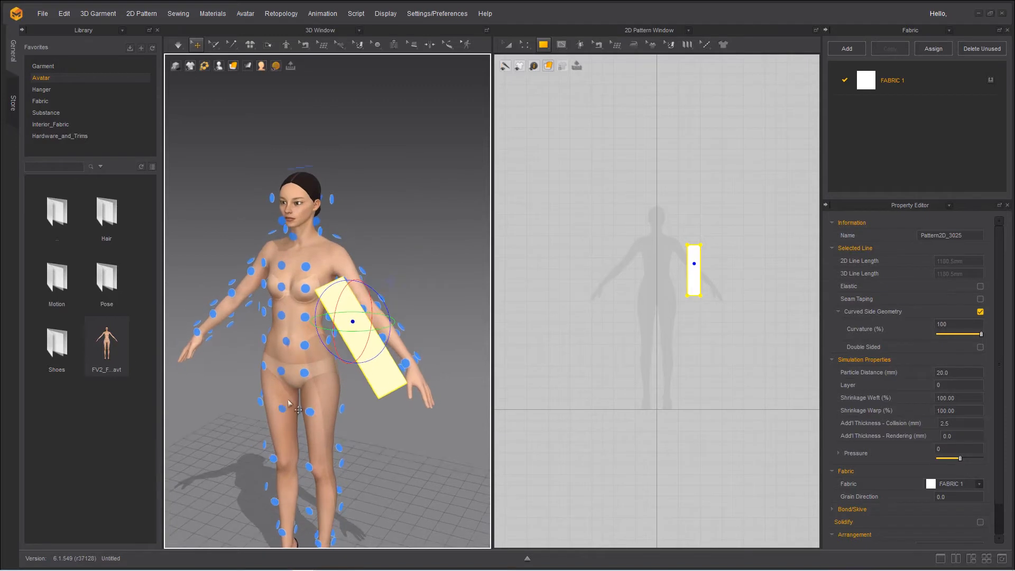
drag(338, 343, 364, 316)
drag(377, 275, 373, 256)
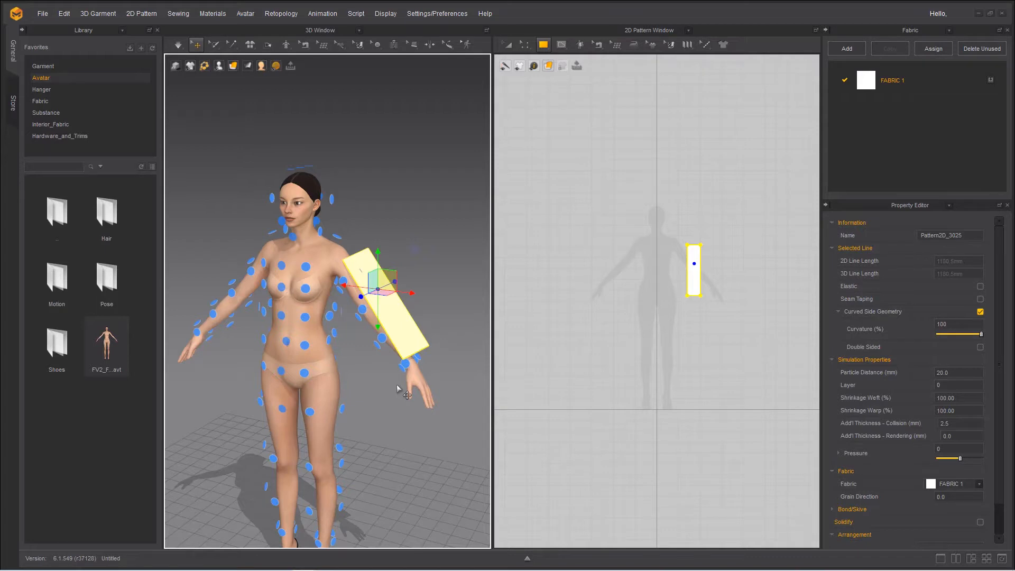
Undo the manual 3D placement and the drawing of the rectangular pattern
key(ctrl+z)
key(ctrl+z)
key(ctrl+z)
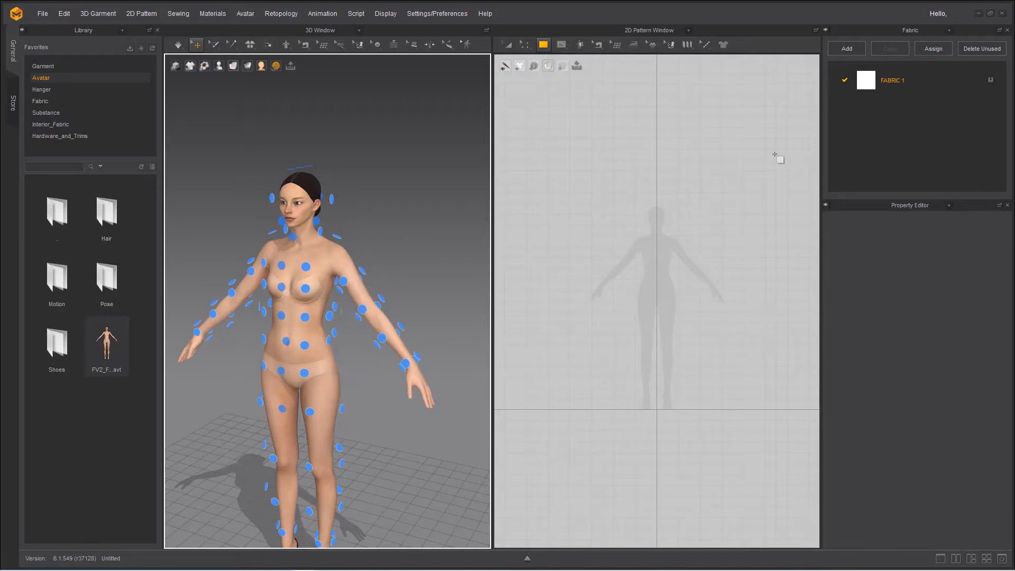
Draw a narrow vertical rectangle beside the silhouette's left arm and set its arrangement point to Arm_Outside_1_L
drag(679, 249, 691, 298)
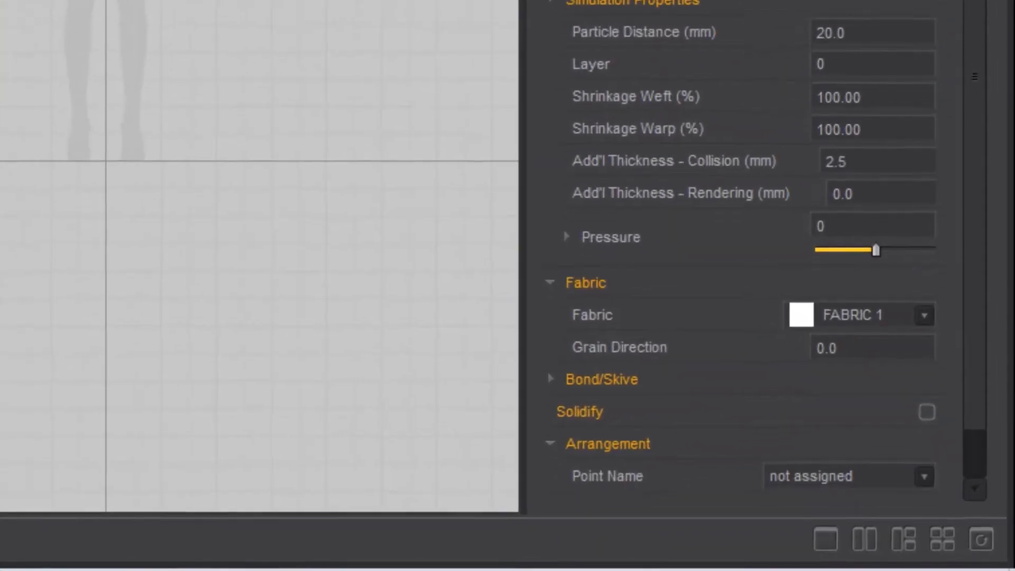
scroll(997, 64, down, 1)
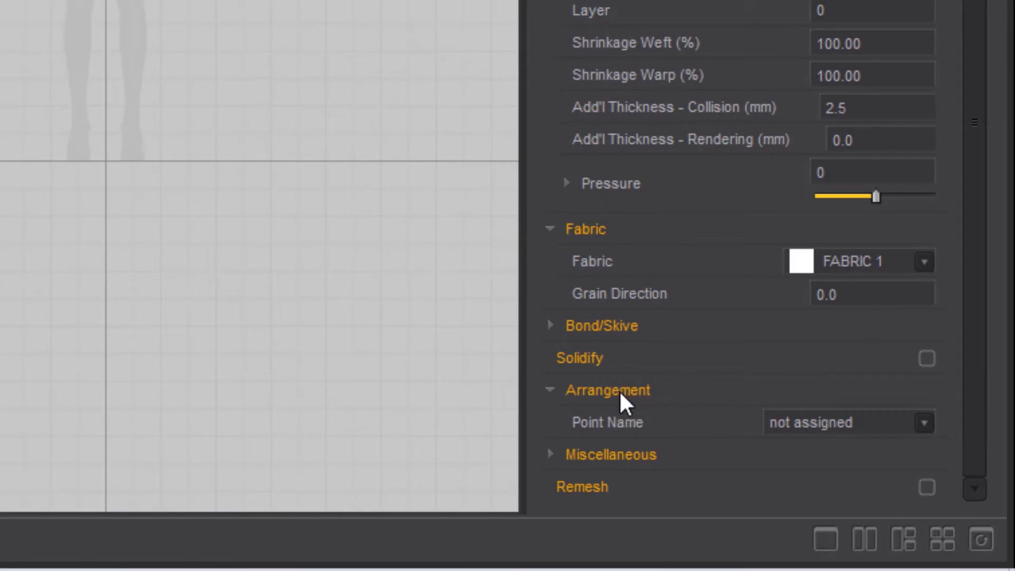
click(924, 424)
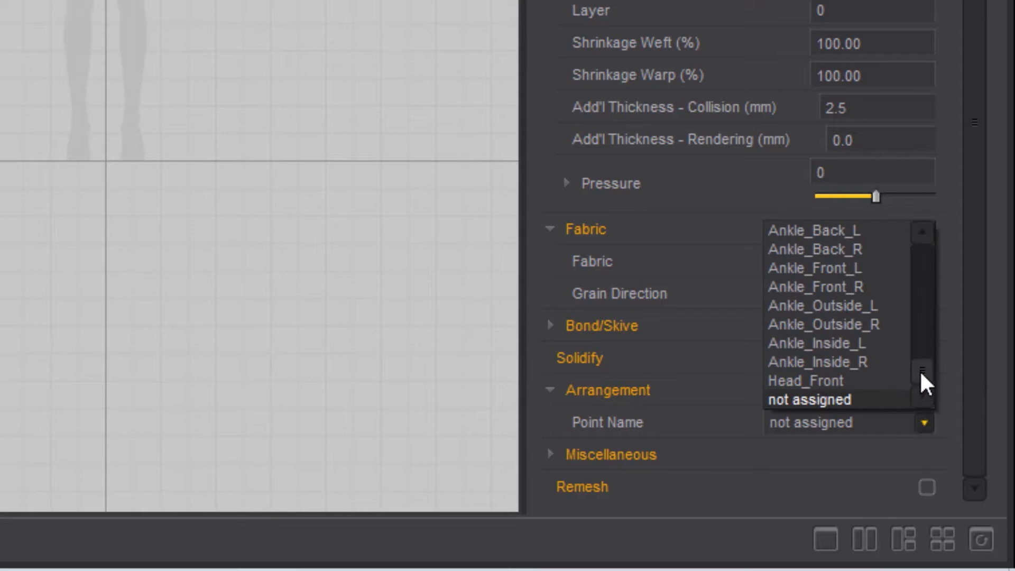
drag(921, 377, 917, 352)
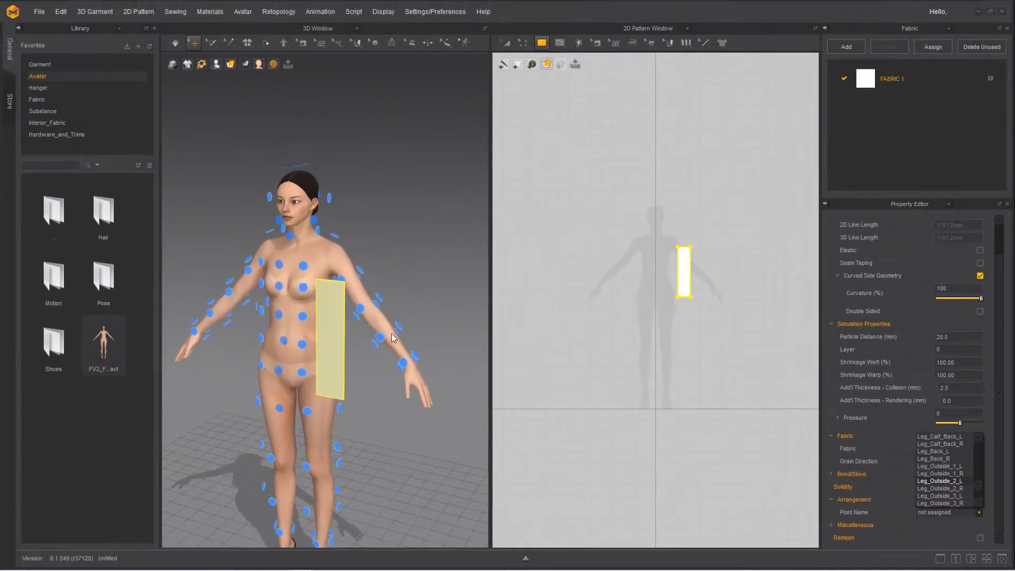
drag(979, 487, 985, 450)
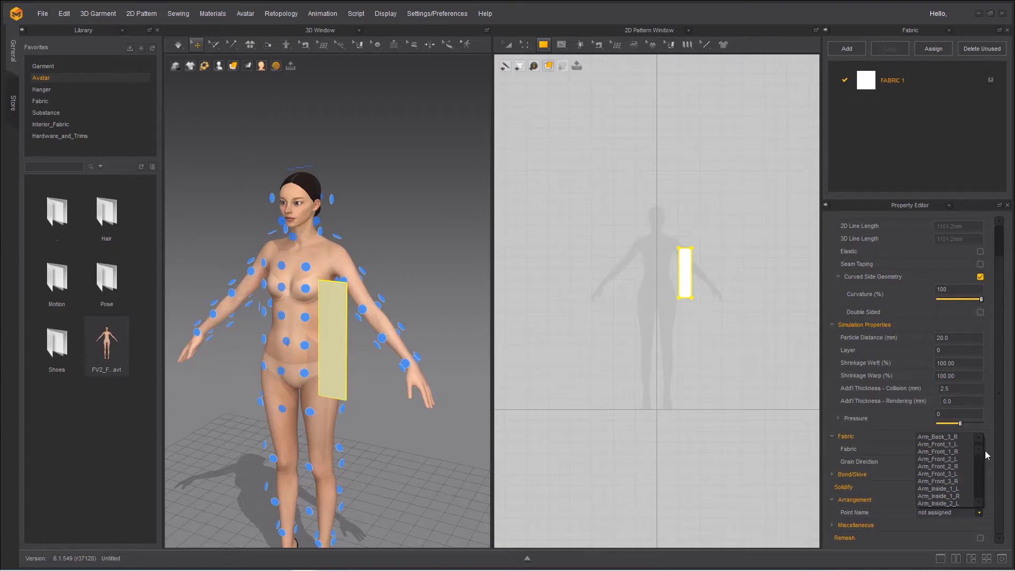
scroll(963, 460, down, 2)
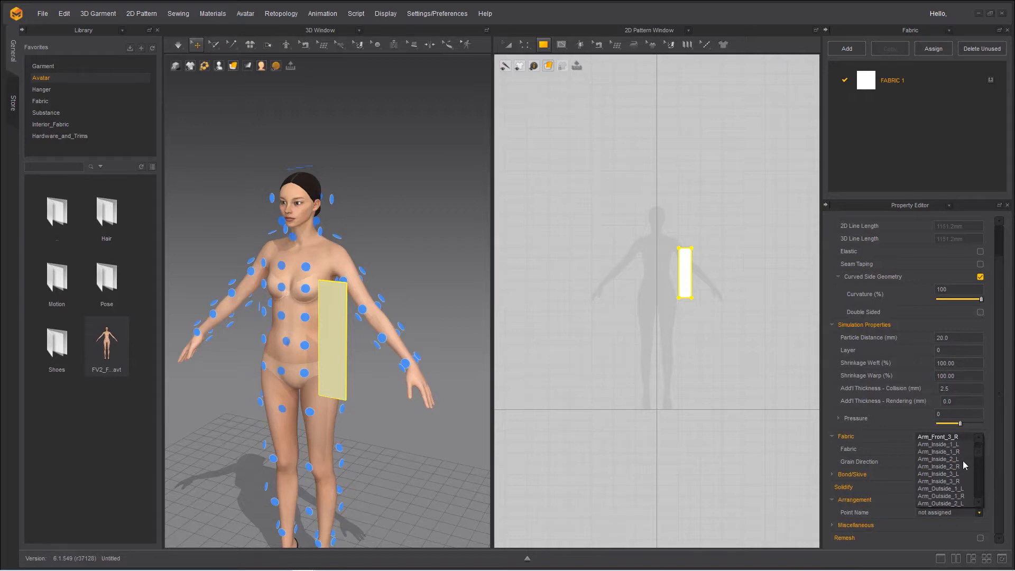
click(931, 489)
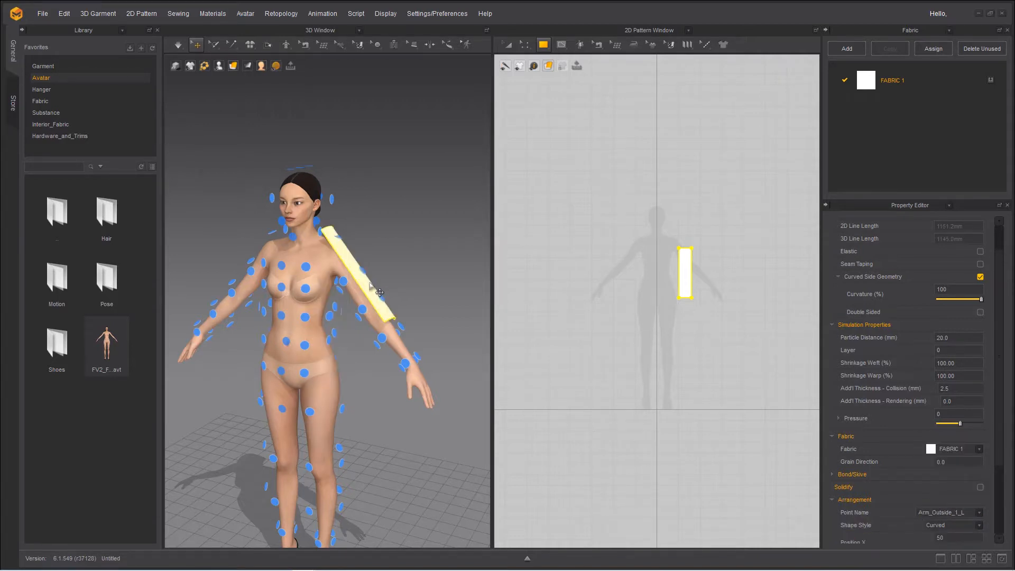
Lower the rectangle's top and bottom edges with Edit Pattern so the piece runs from the left shoulder down the forearm
right_drag(322, 353, 354, 322)
scroll(387, 341, up, 3)
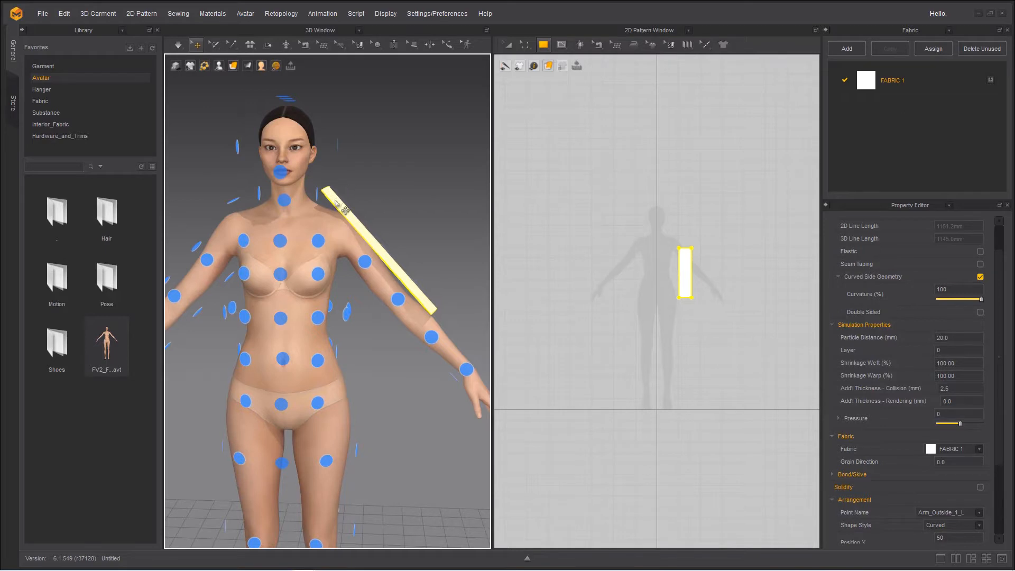
click(412, 291)
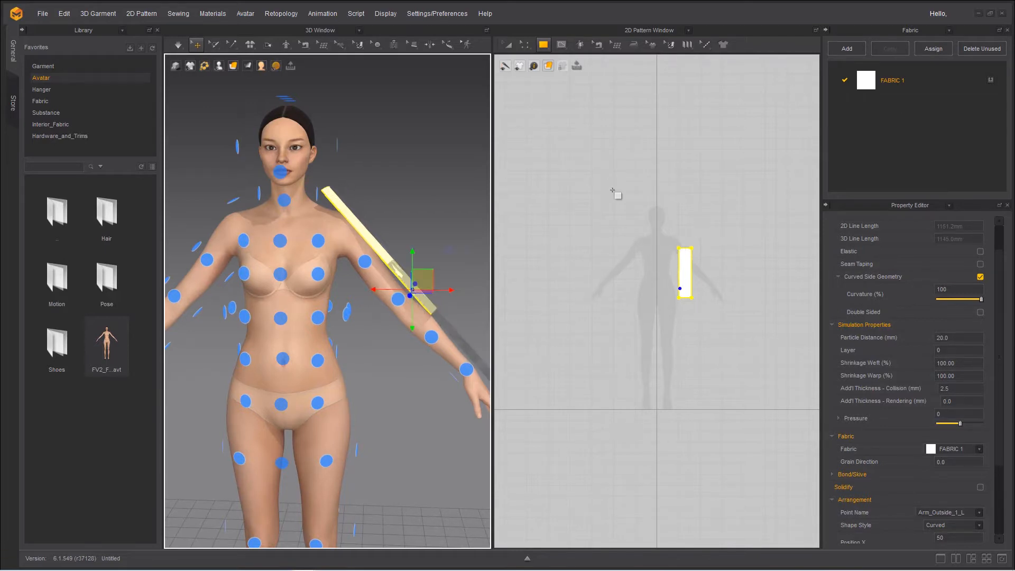
drag(523, 49, 534, 64)
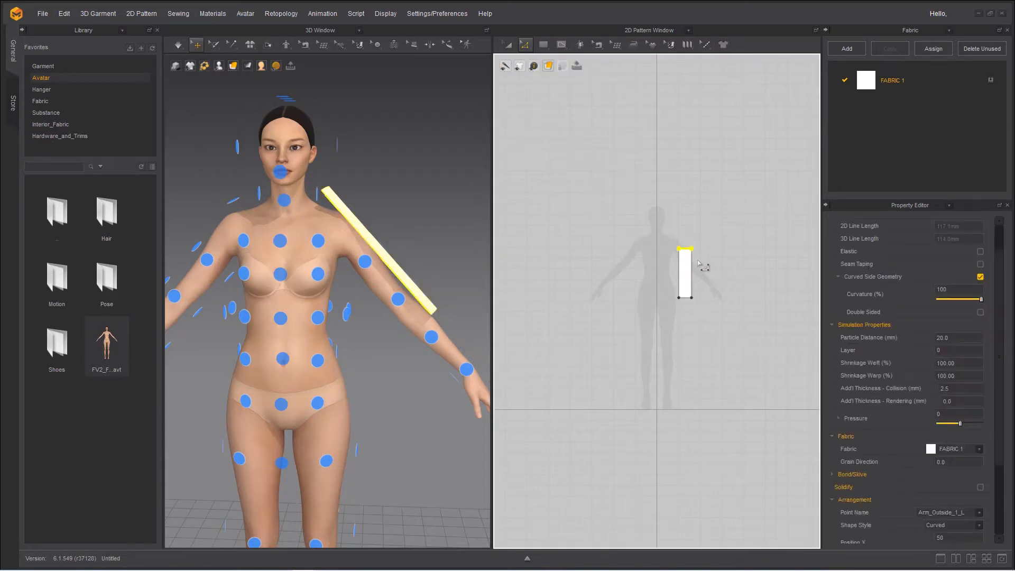
key(Down)
key(Down)
key(Down)
key(Down)
key(Down)
key(Down)
key(Down)
key(Down)
key(Down)
key(Down)
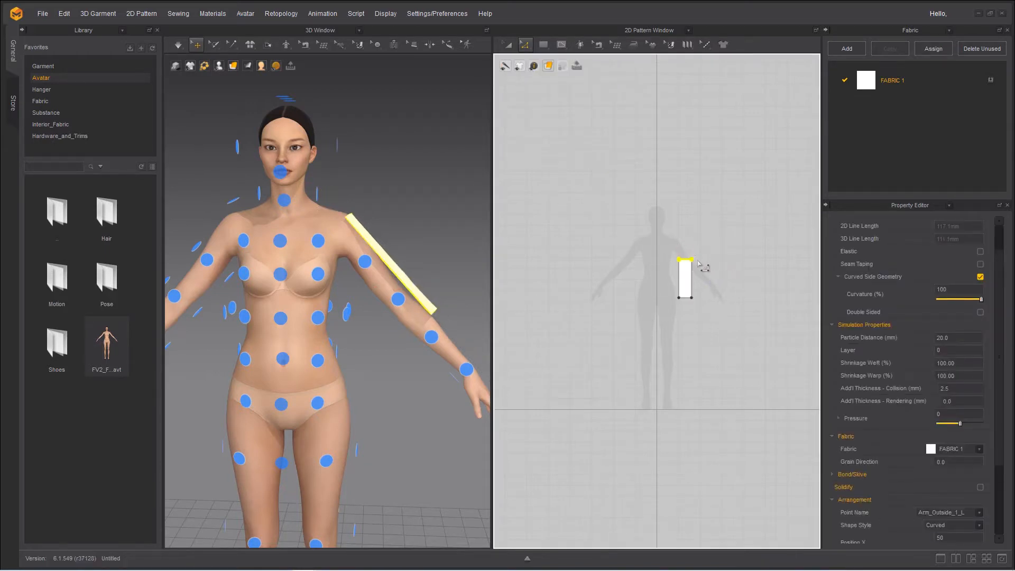
key(Down)
key(Down)
key(Down)
key(Down)
key(Down)
key(Down)
key(Down)
key(Down)
key(Down)
key(Down)
key(Down)
key(Down)
key(Down)
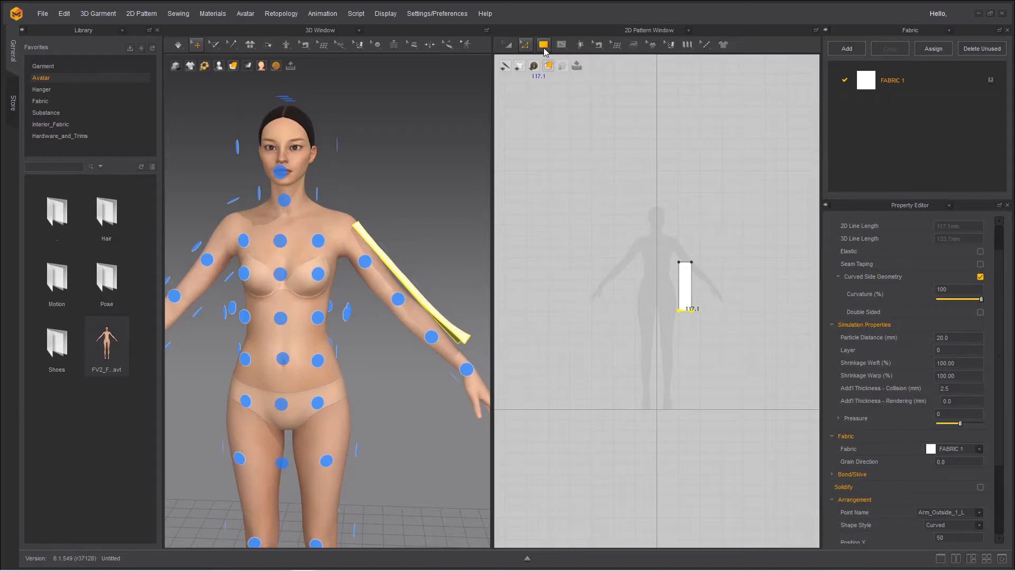
Draw a thin horizontal rectangle, about as wide as the sleeve piece, just below its bottom edge
click(544, 50)
click(558, 67)
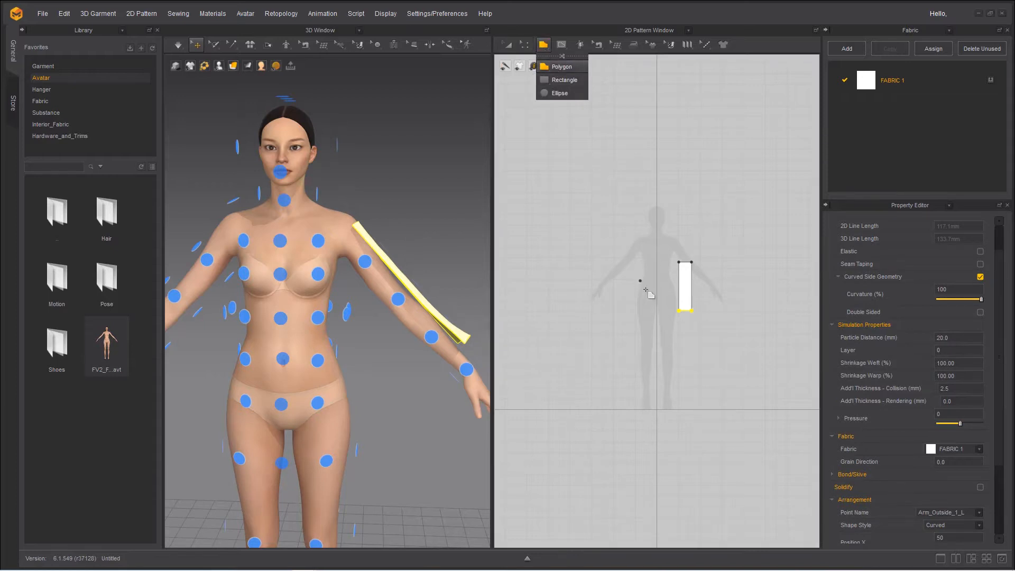
scroll(662, 319, up, 5)
middle_drag(686, 330, 625, 324)
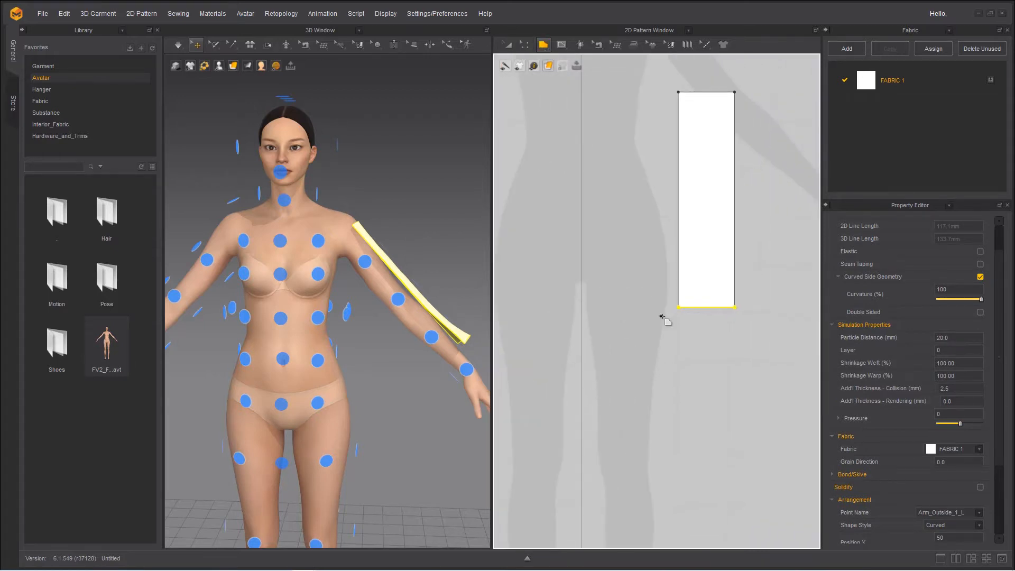
drag(677, 314, 735, 323)
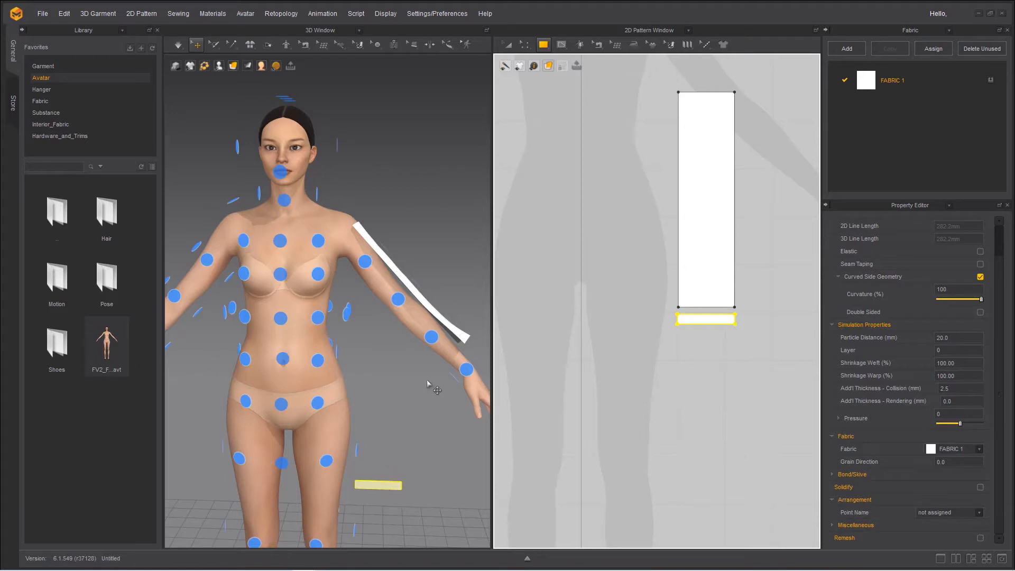
Place the thin rectangle around the avatar's left wrist at the Wrist_Front_L arrangement point
click(468, 370)
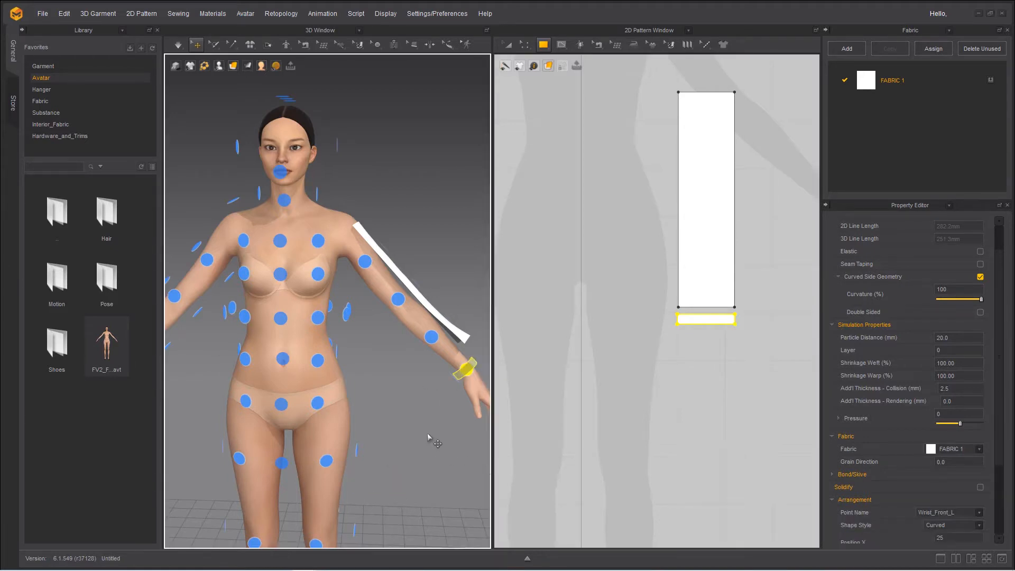
mouse_move(427, 433)
right_down()
mouse_move(333, 432)
mouse_move(411, 426)
right_up()
middle_drag(412, 426, 400, 417)
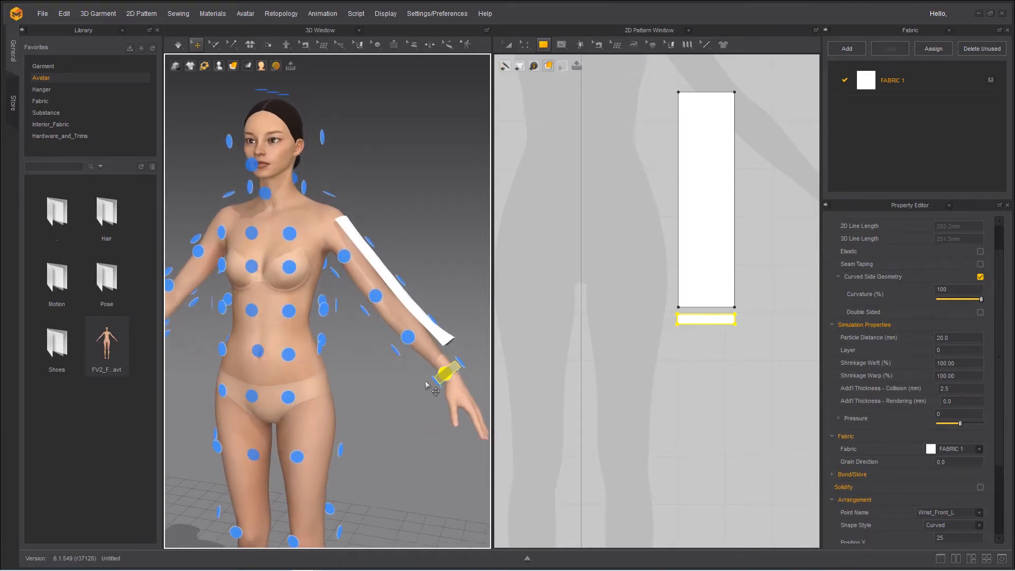
Draw a large rectangular pattern over the avatar silhouette's torso, from the shoulders down to the hips
click(544, 45)
mouse_move(545, 50)
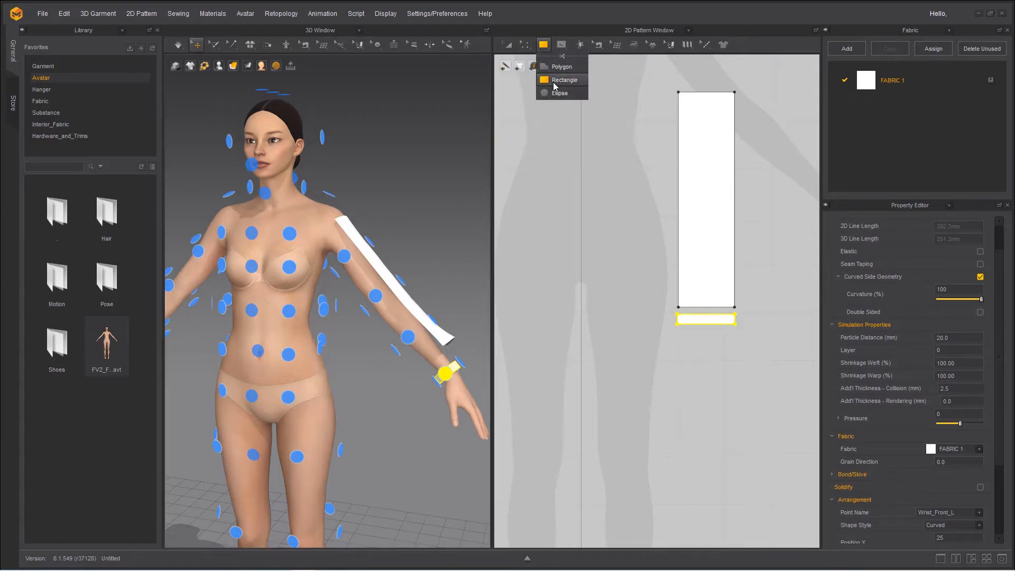
scroll(575, 168, down, 4)
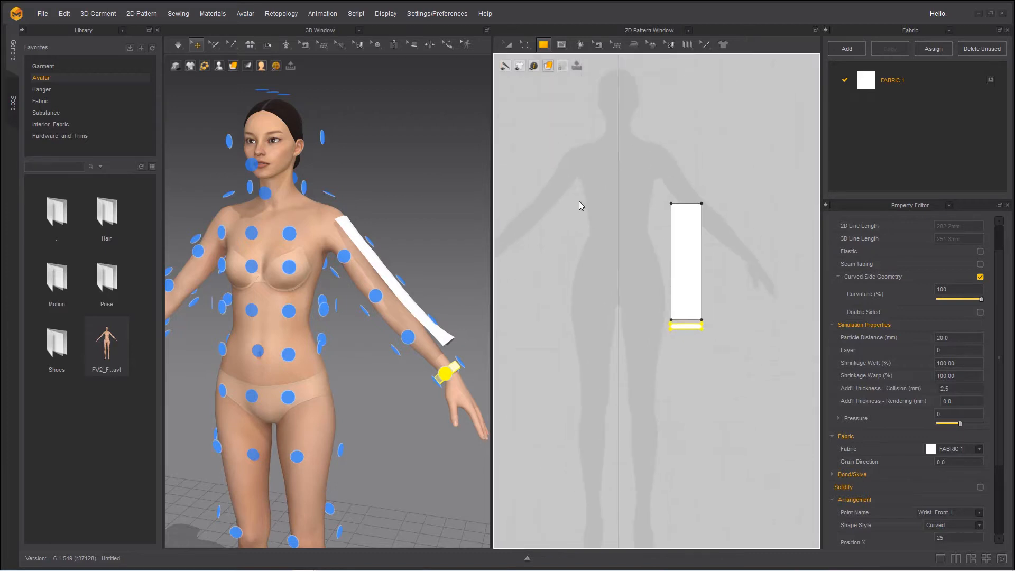
drag(580, 171, 664, 309)
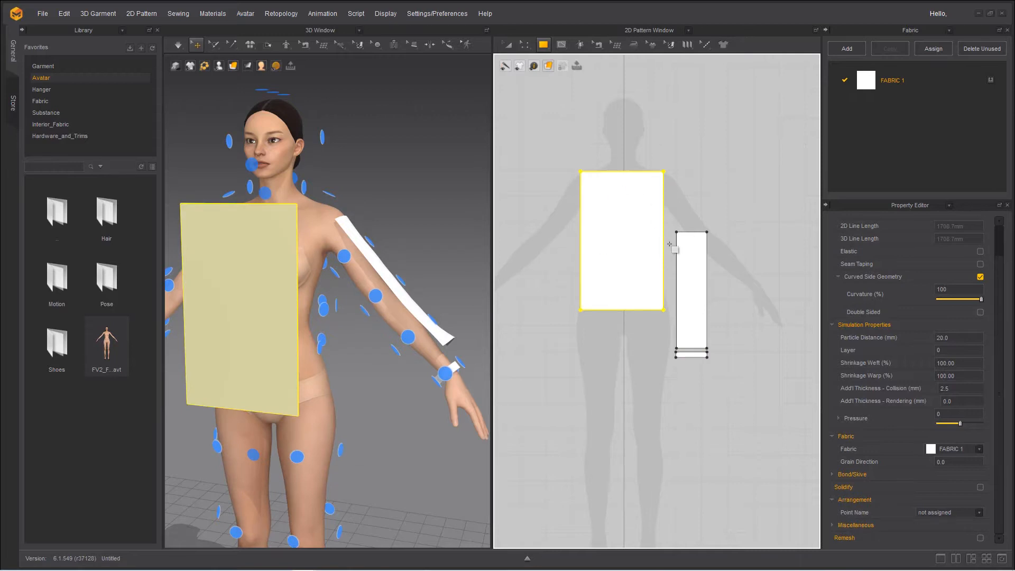
Wrap the torso rectangle around the avatar's front at Body_Front_Center_1 and lower it along the vertical axis
right_drag(404, 452, 275, 396)
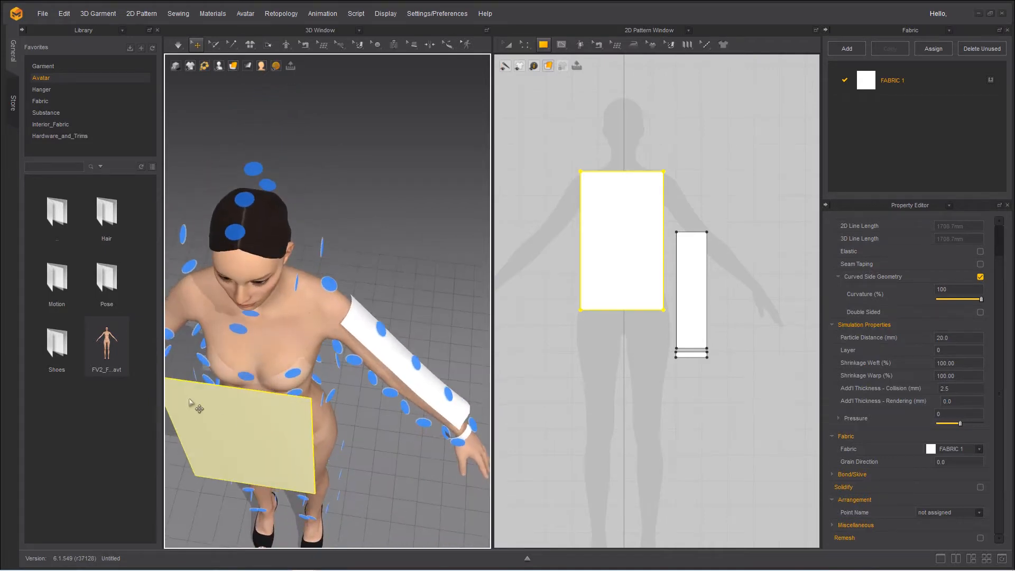
click(248, 377)
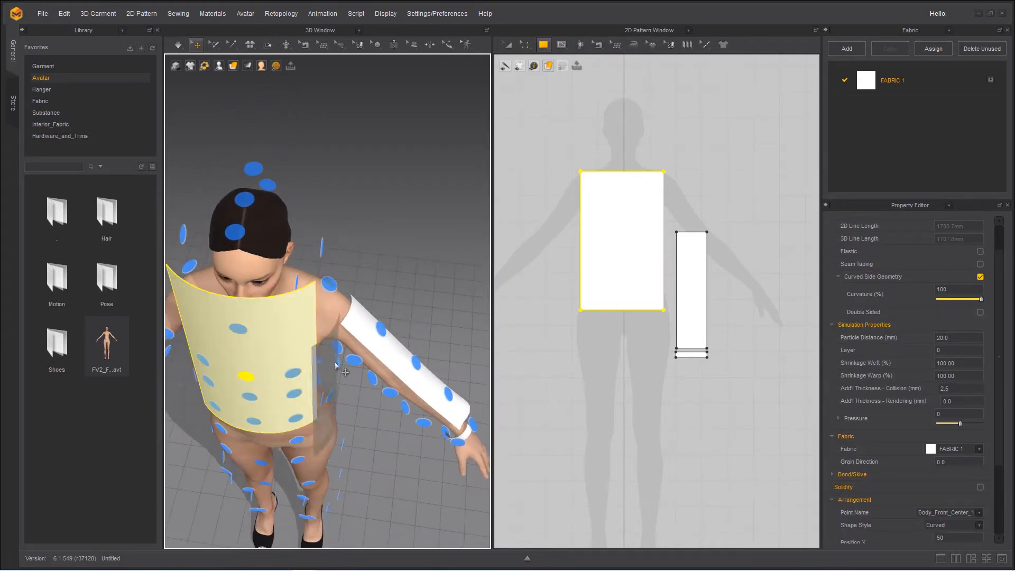
right_drag(324, 341, 373, 251)
click(351, 164)
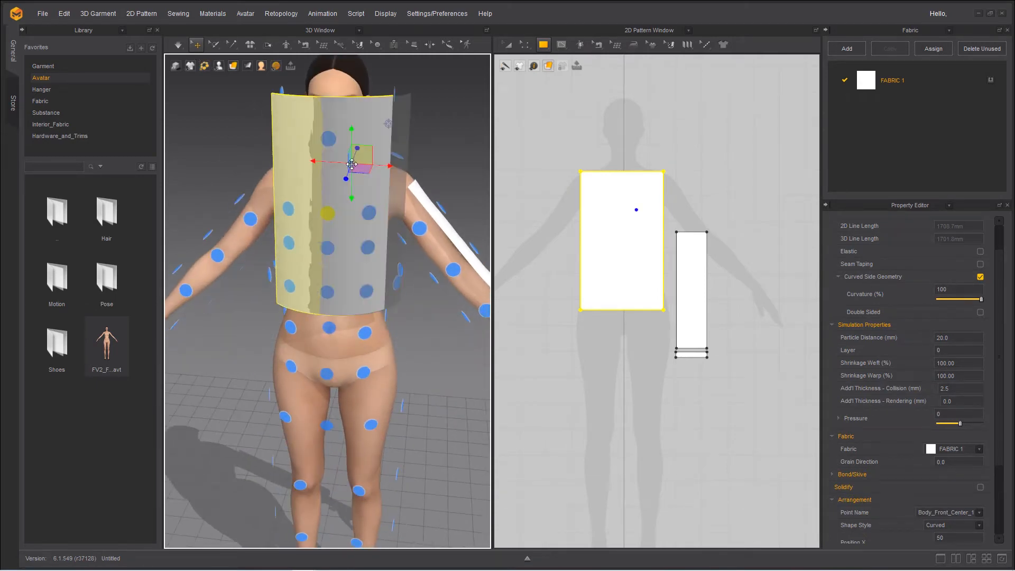
drag(352, 131, 355, 183)
right_drag(342, 406, 304, 379)
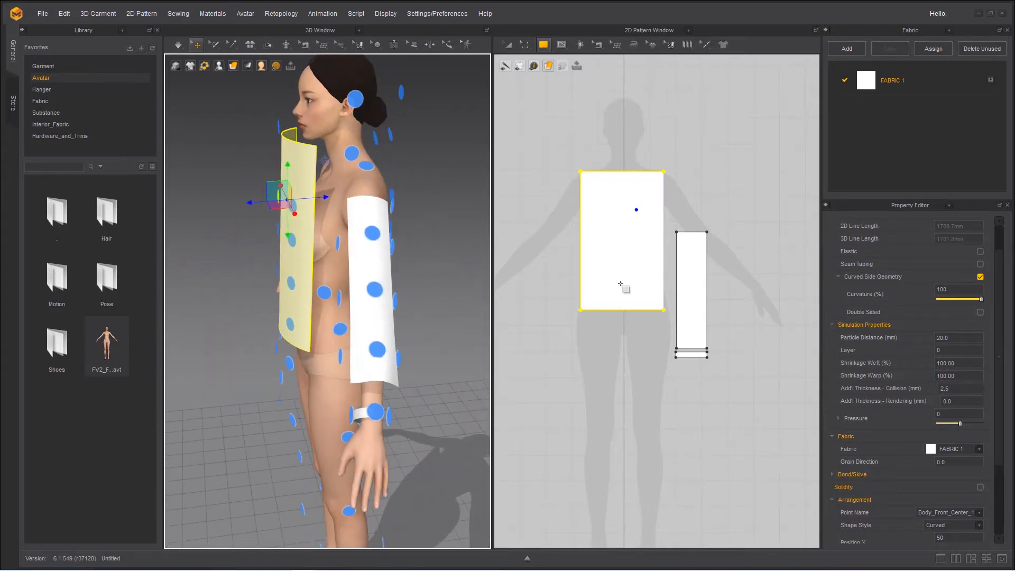
Duplicate the torso rectangle directly below the original and place the copy on the avatar's back at Body_Back_Center_2
key(a)
drag(621, 240, 622, 401)
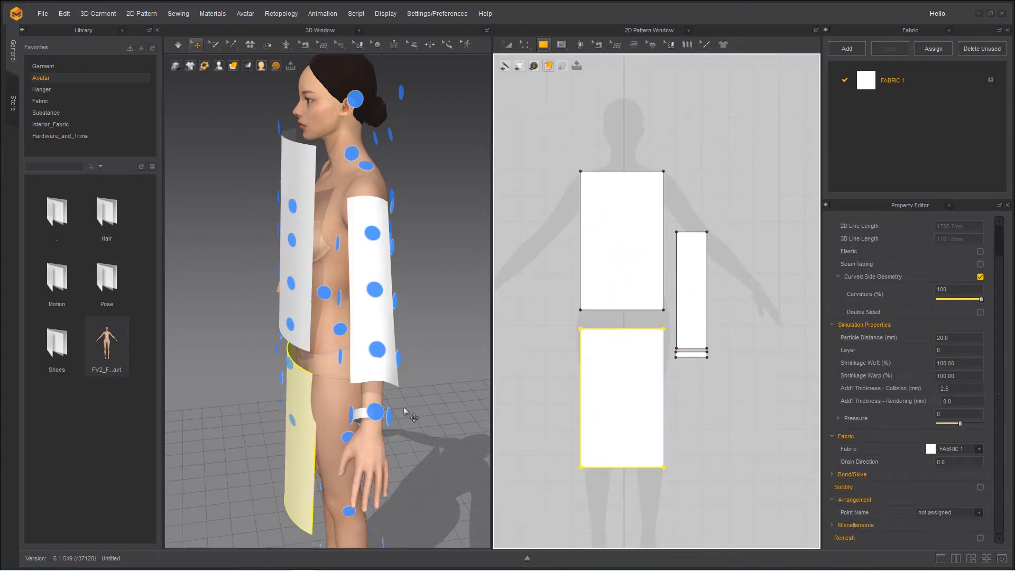
right_drag(364, 458, 248, 440)
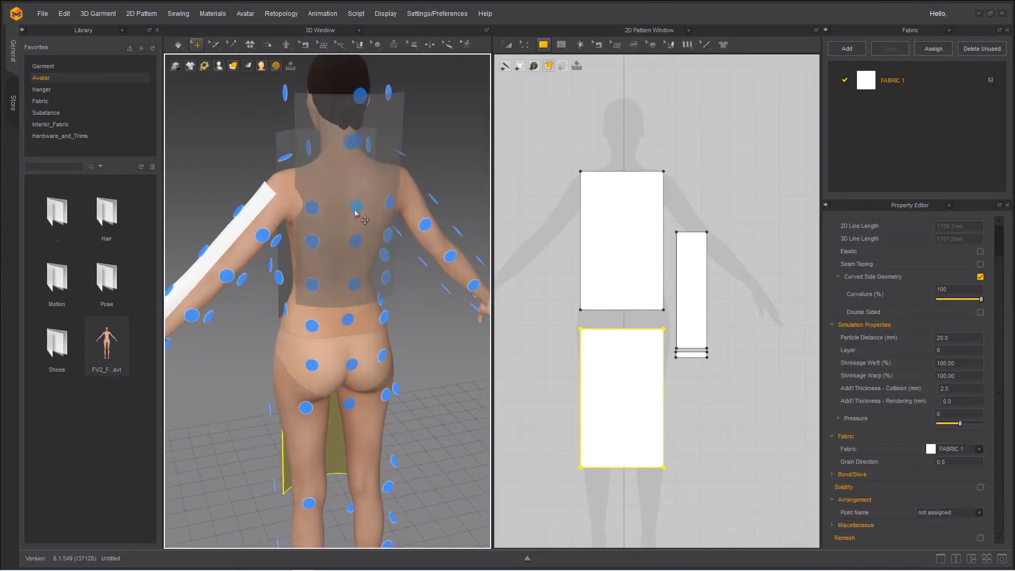
click(355, 241)
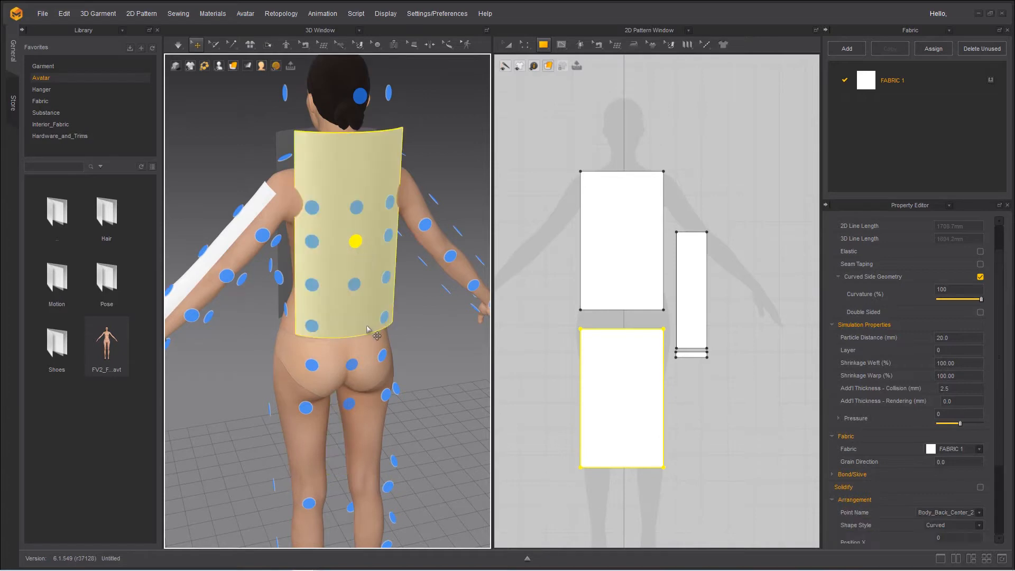
Lower the back piece and the front piece slightly along the vertical axis so they sit level around the torso
click(334, 264)
mouse_move(347, 205)
mouse_down()
mouse_move(347, 230)
mouse_move(347, 216)
mouse_up()
right_drag(307, 300, 319, 315)
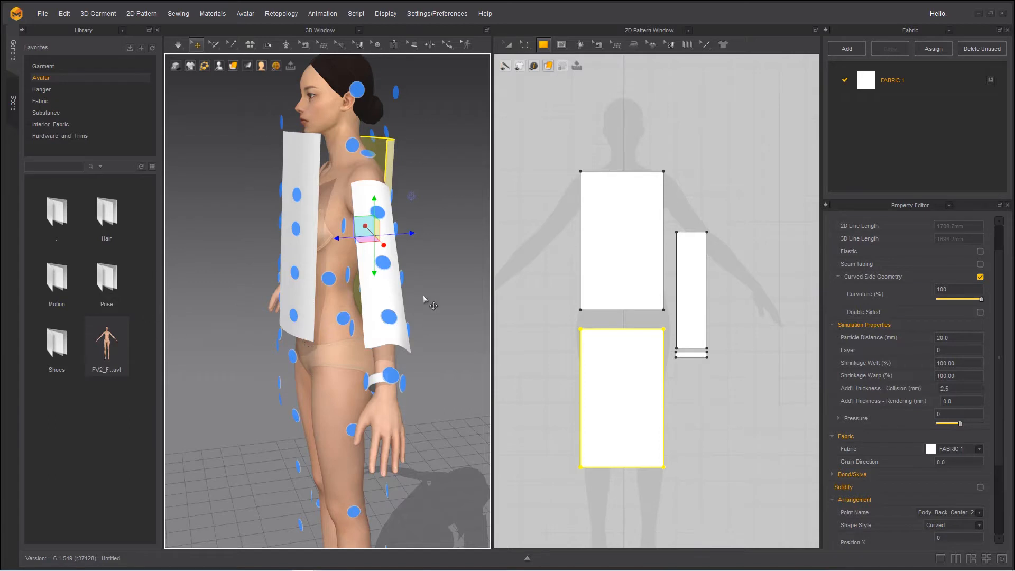
right_drag(311, 349, 501, 300)
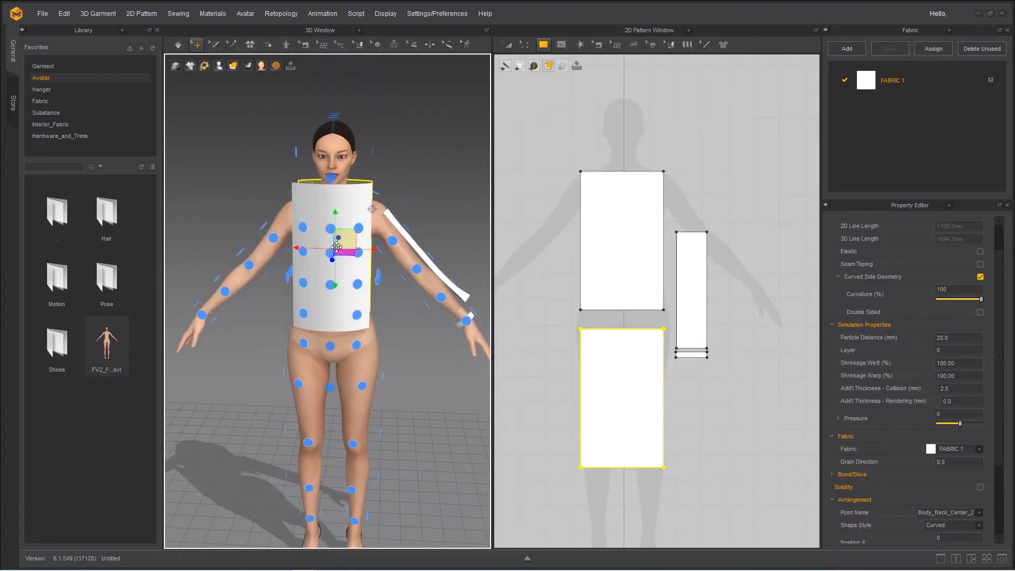
drag(337, 217, 337, 226)
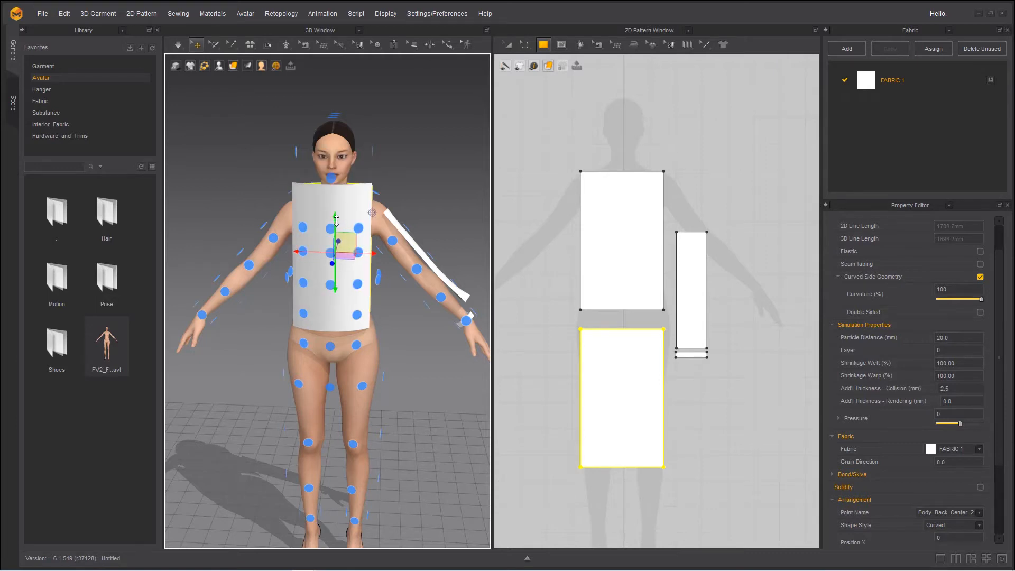
click(316, 201)
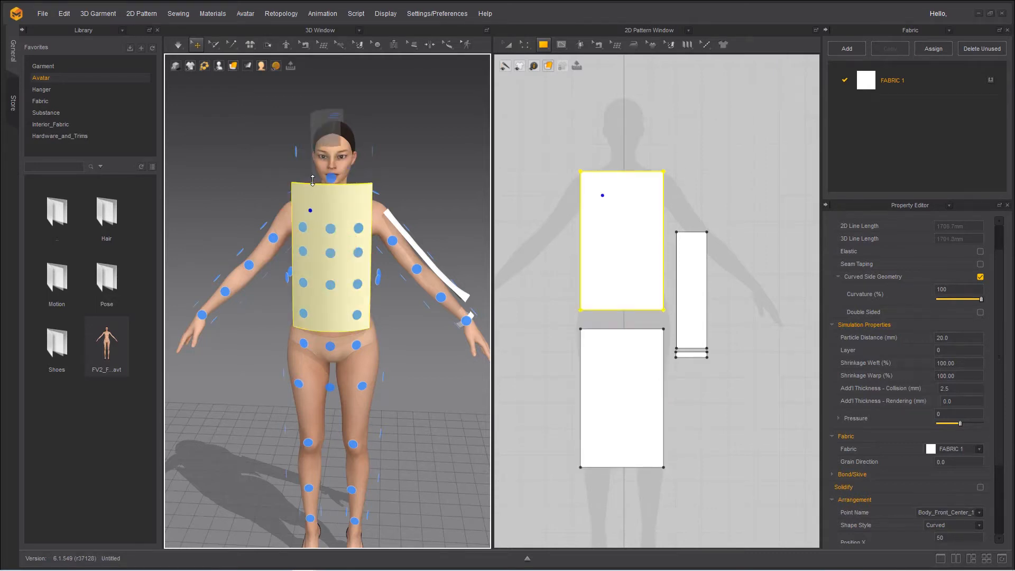
drag(311, 186, 311, 203)
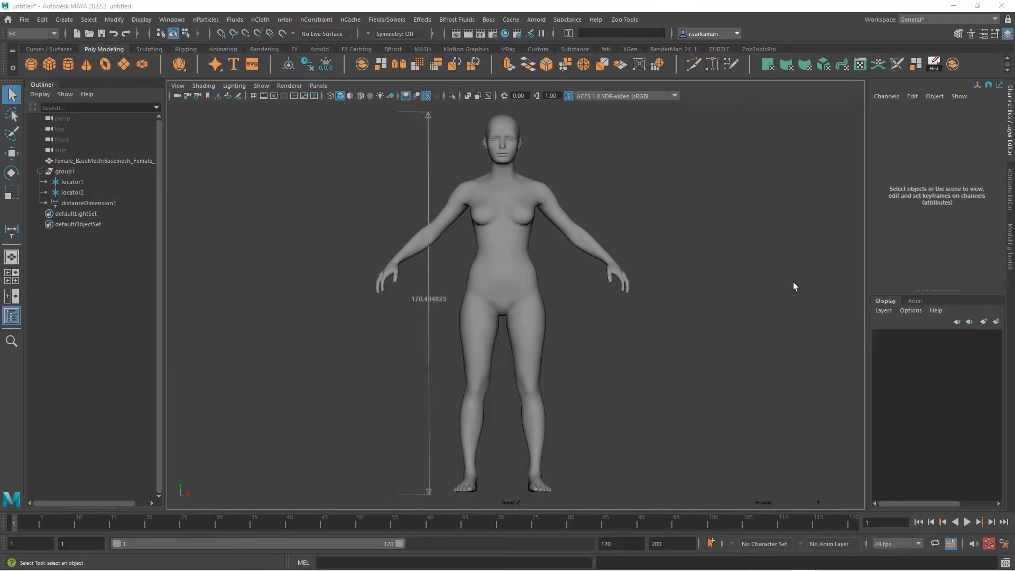
Switch to Maya and examine the female base mesh and the height dimension in group1
click(506, 271)
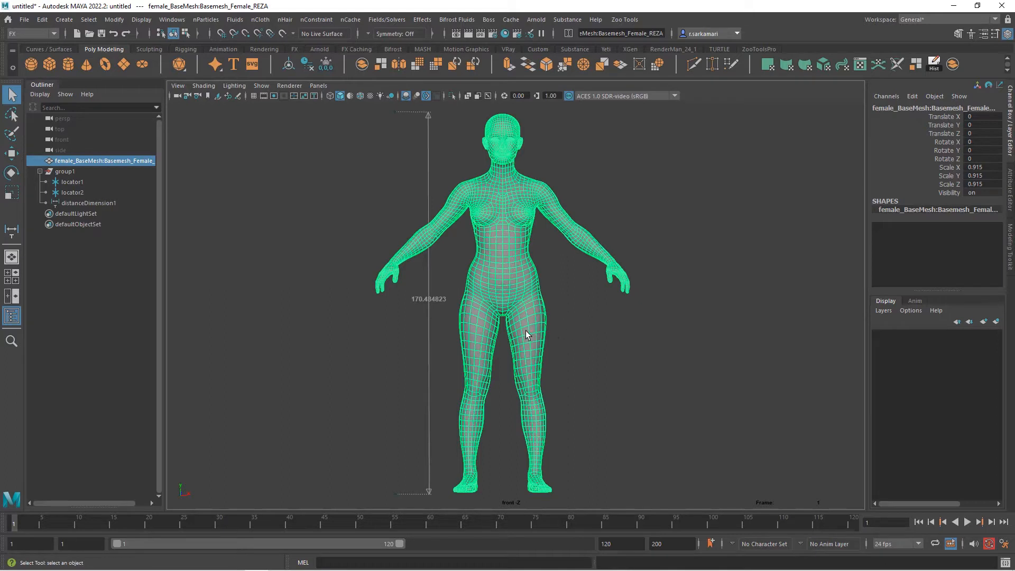
click(60, 172)
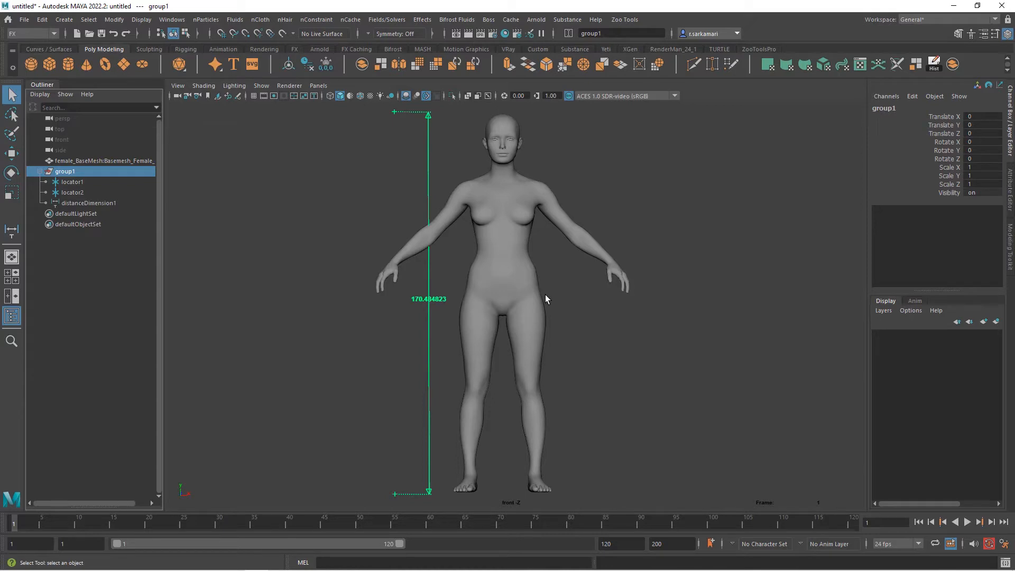
click(532, 299)
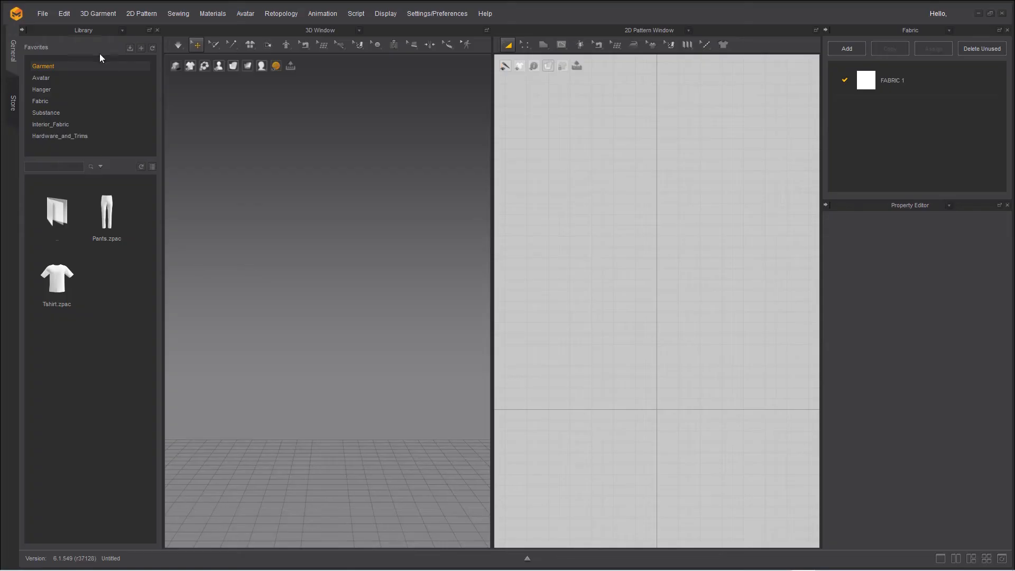
Switch to Marvelous Designer and add the female_BaseMesh OBJ as an avatar, editing the scale percentage on import
click(39, 15)
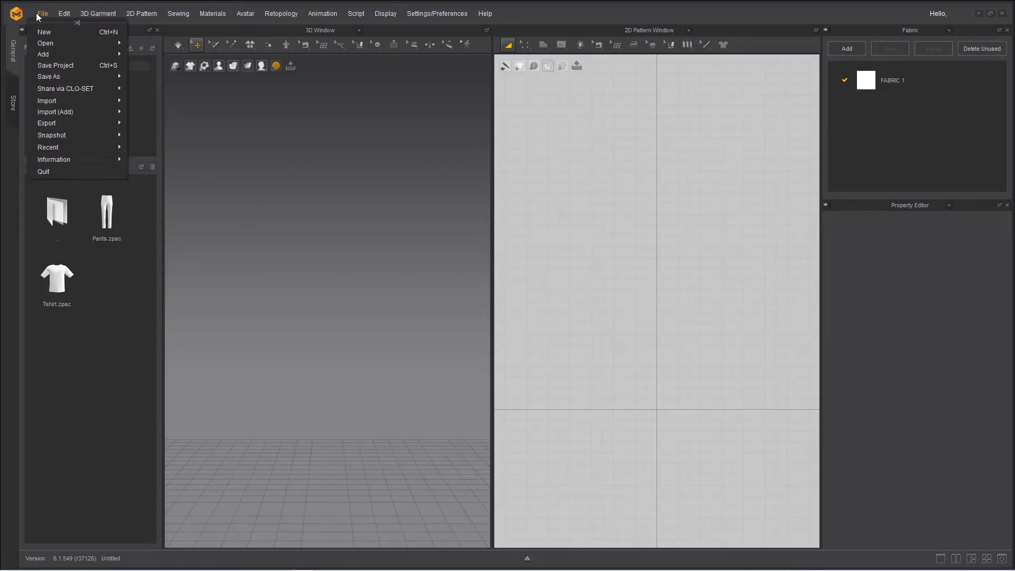
mouse_move(50, 43)
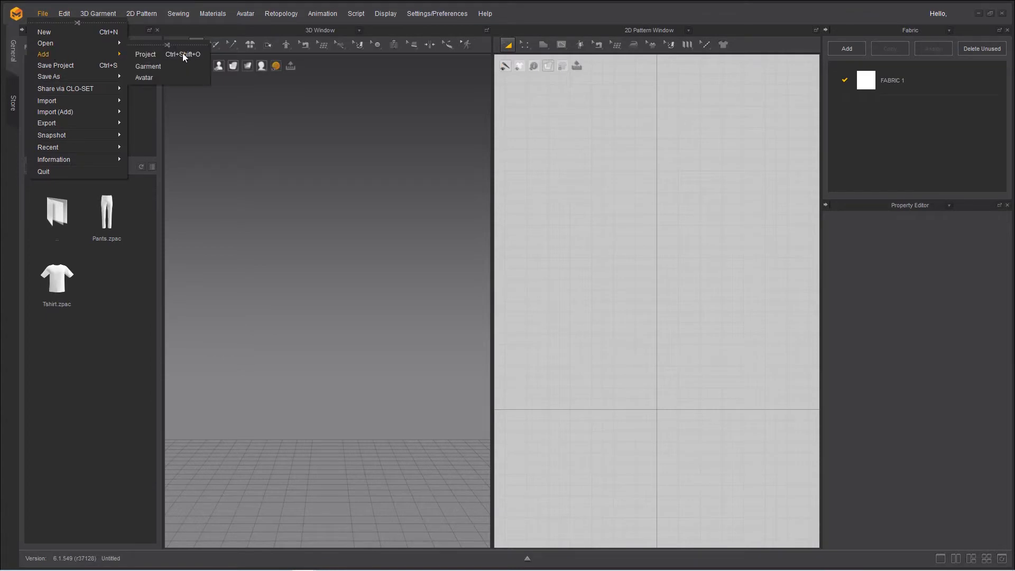
click(180, 76)
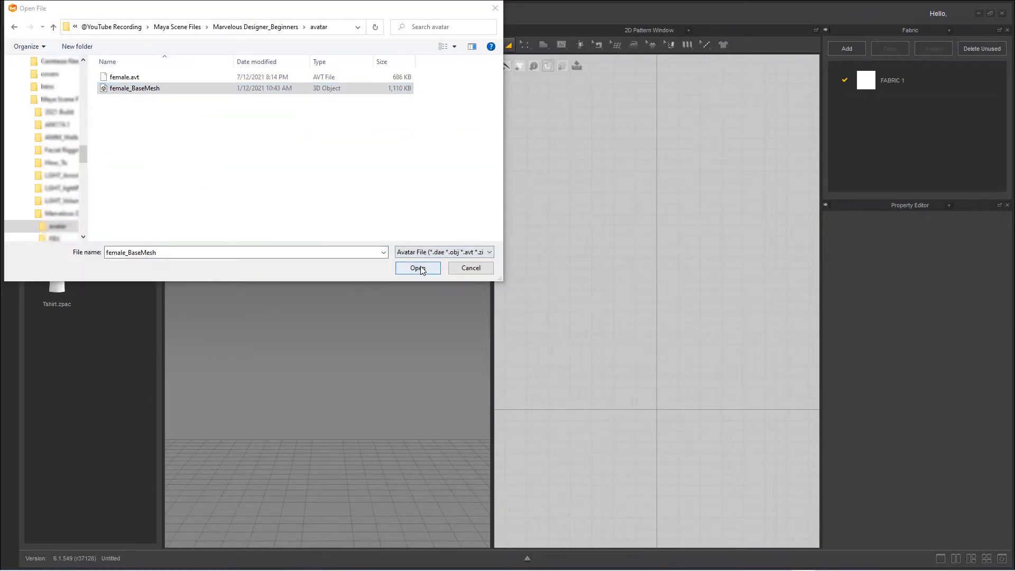
click(418, 268)
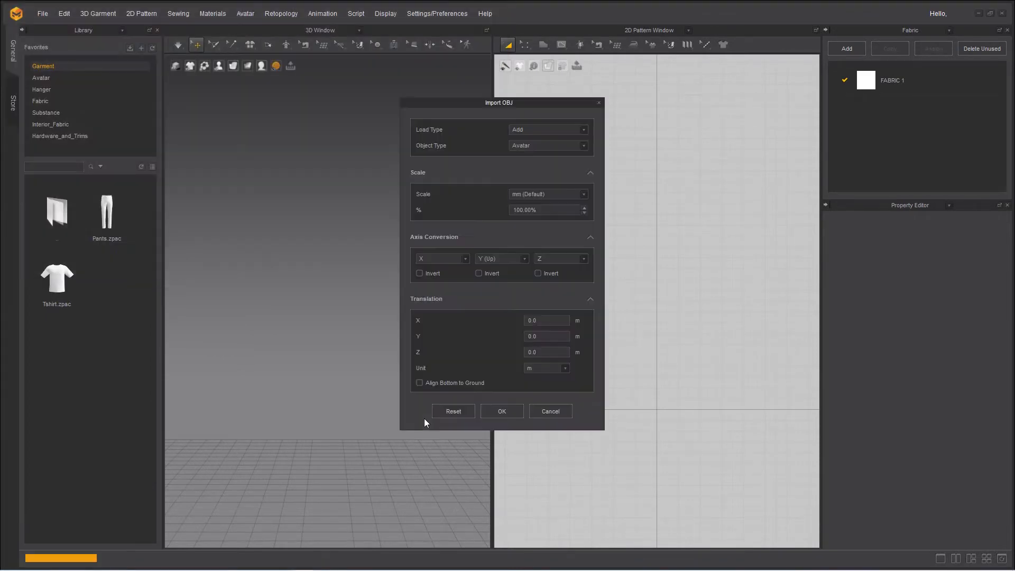
double_click(522, 211)
click(521, 212)
click(496, 408)
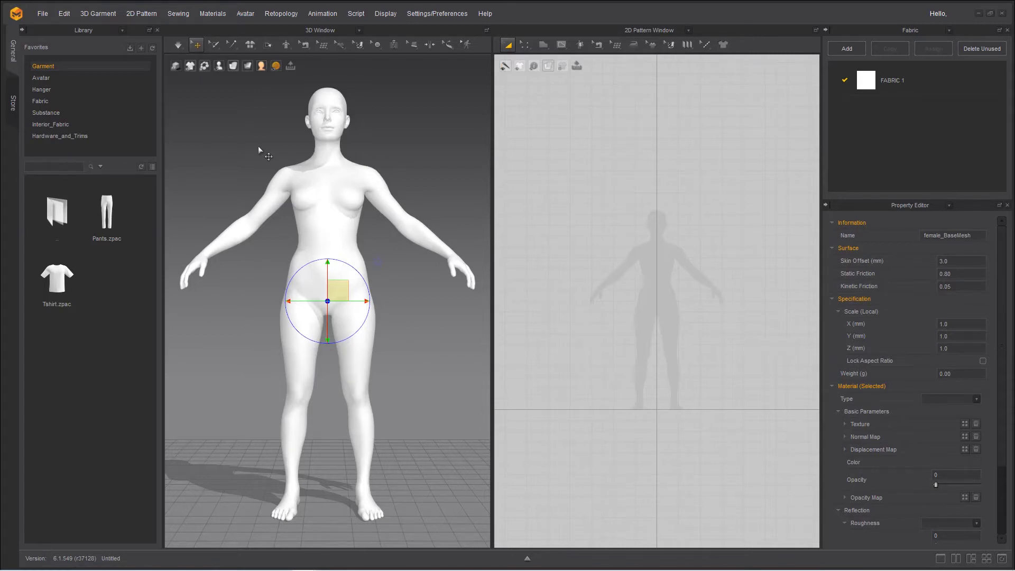
Open the Avatar Editor's Arrangement settings, with the editor window moved clear of the imported avatar
click(219, 66)
click(245, 13)
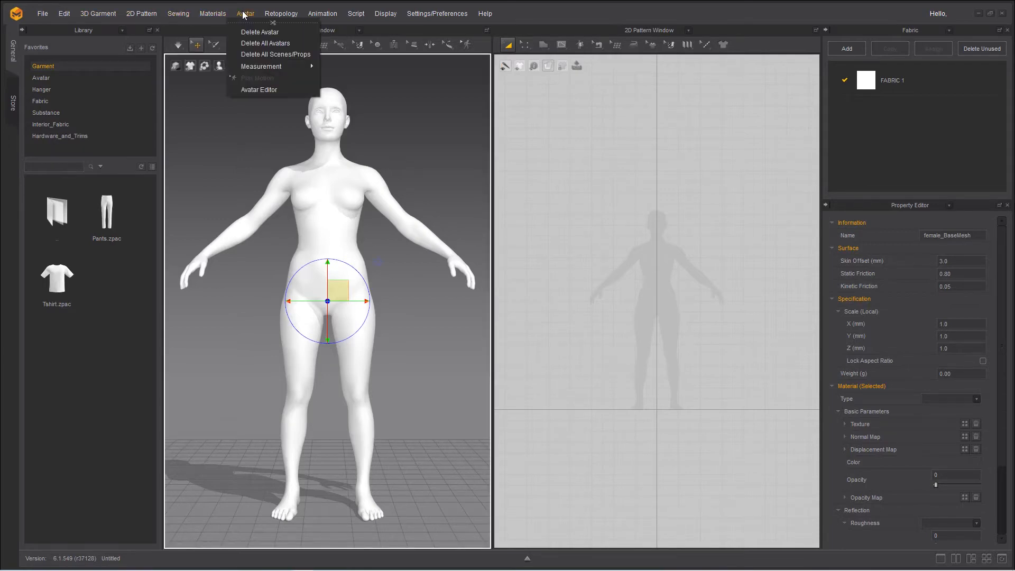
click(254, 93)
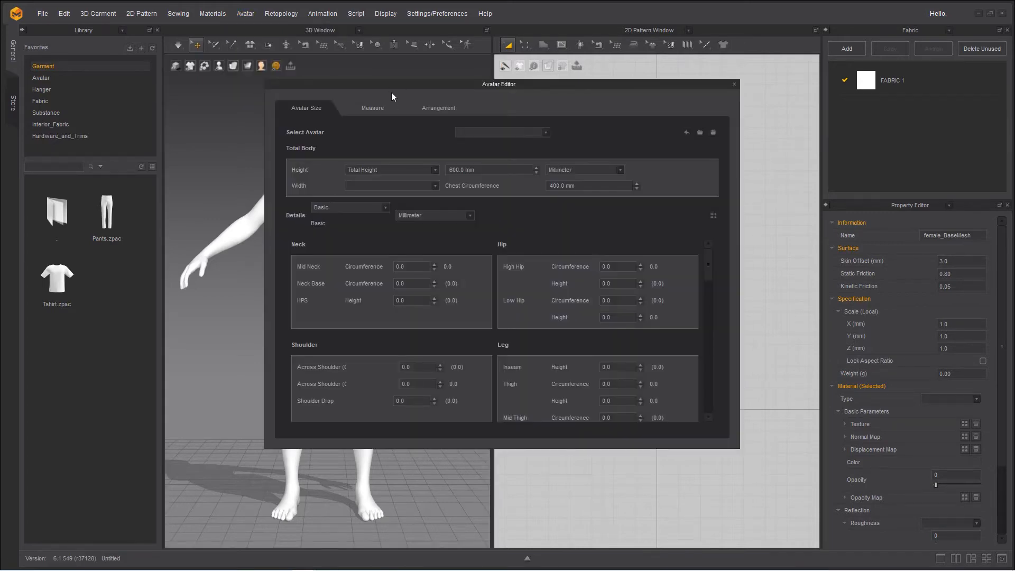
drag(390, 86, 620, 185)
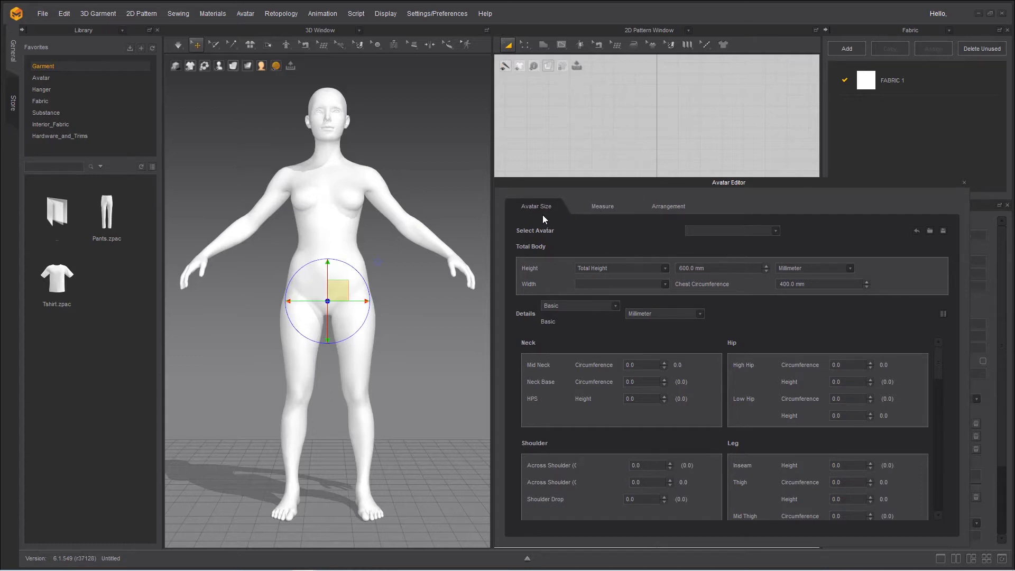
click(599, 212)
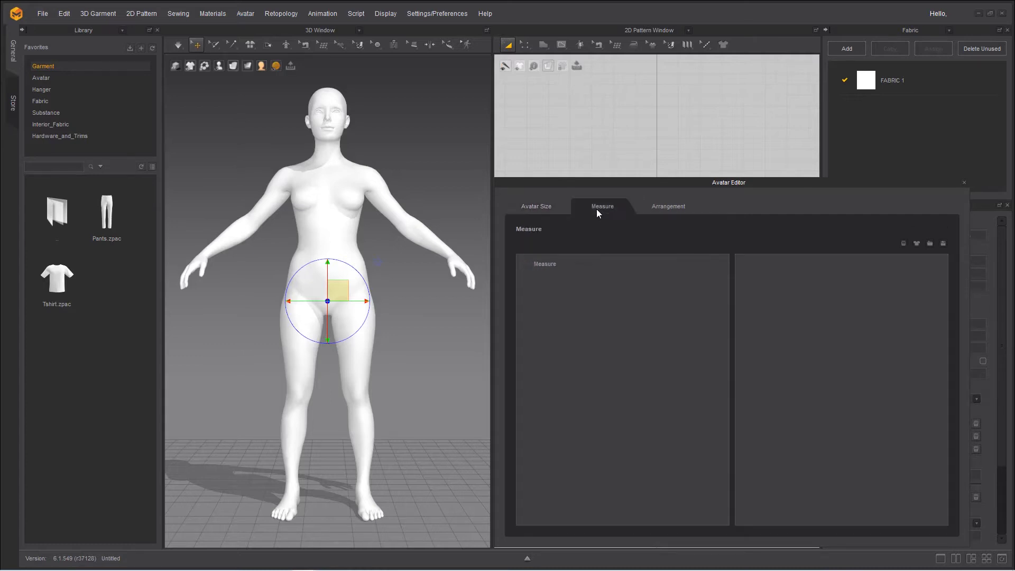
click(671, 209)
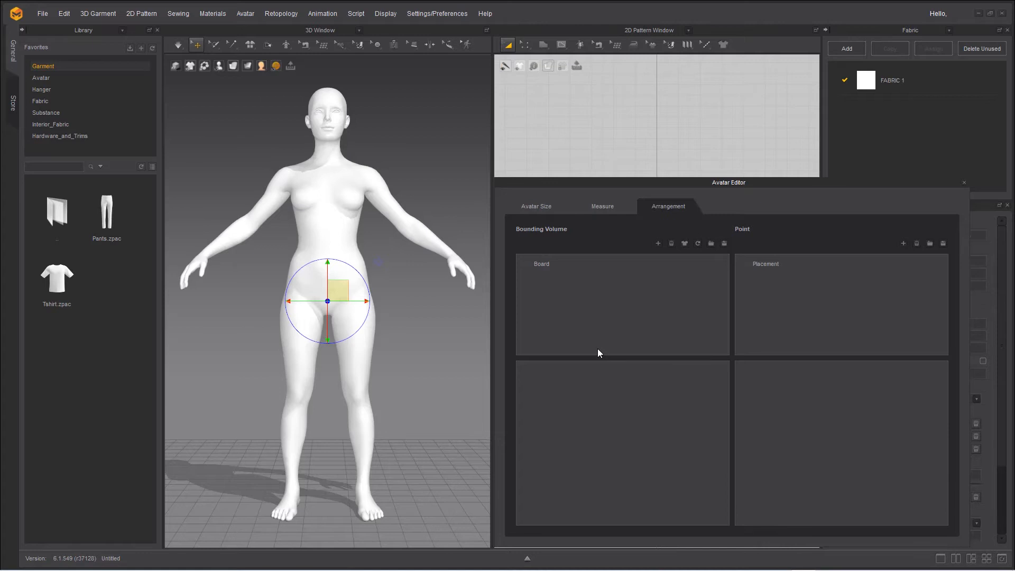
Add a bounding volume named body with the Cylinder shape
click(658, 243)
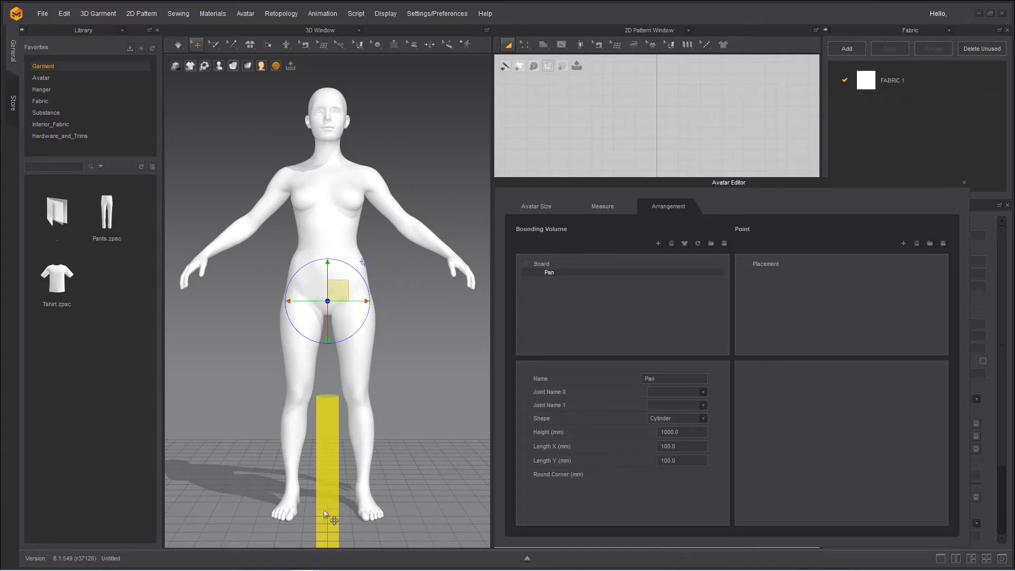
double_click(658, 377)
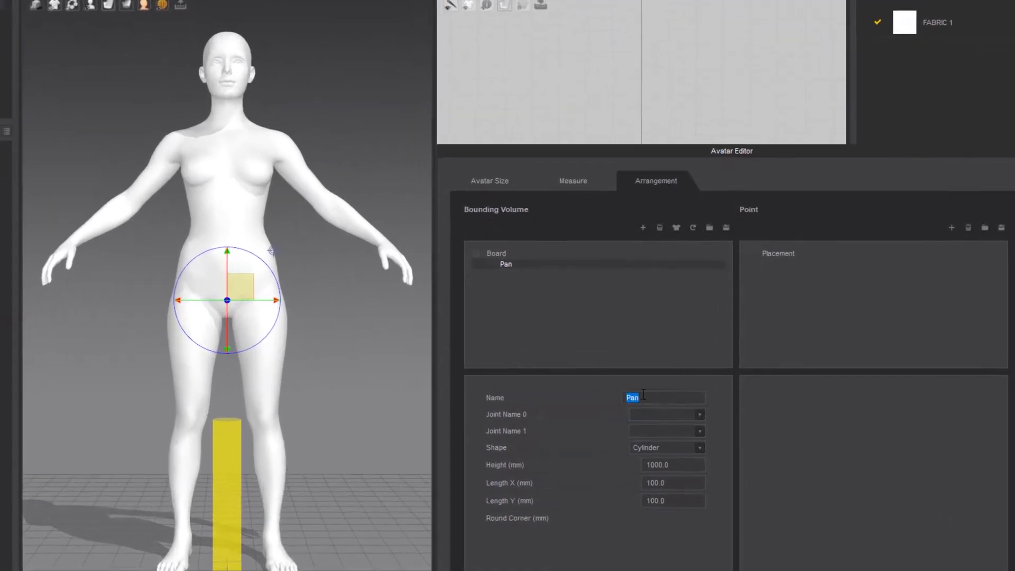
text(body)
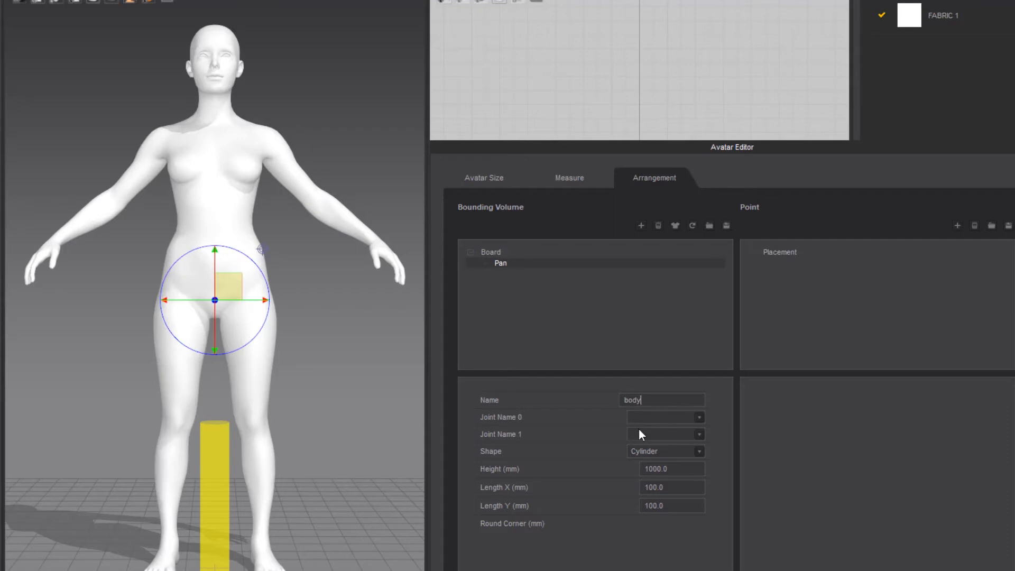
click(661, 450)
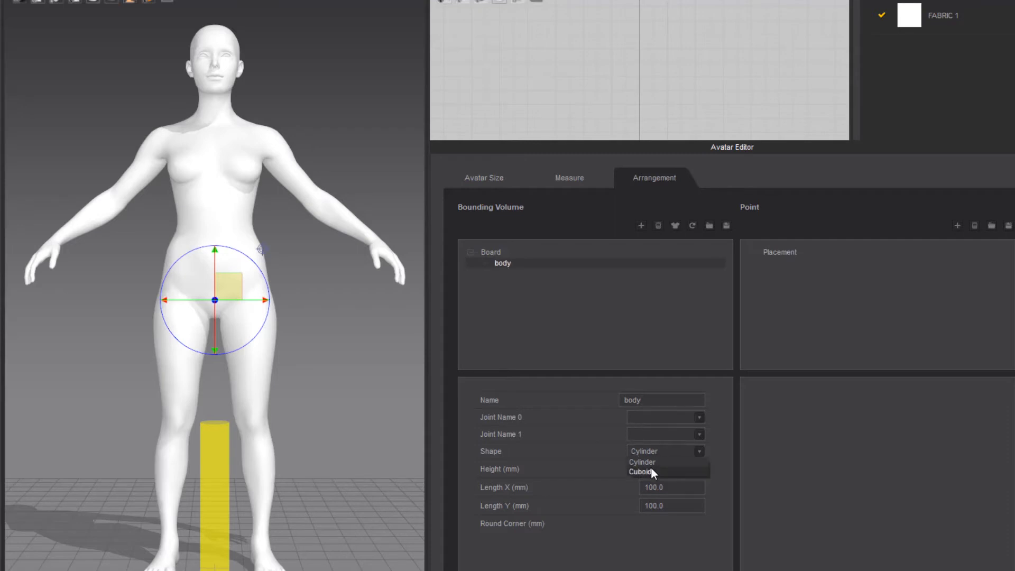
click(651, 470)
click(648, 452)
click(645, 461)
Raise the body cylinder along the vertical axis from the floor up to the avatar's torso
click(214, 465)
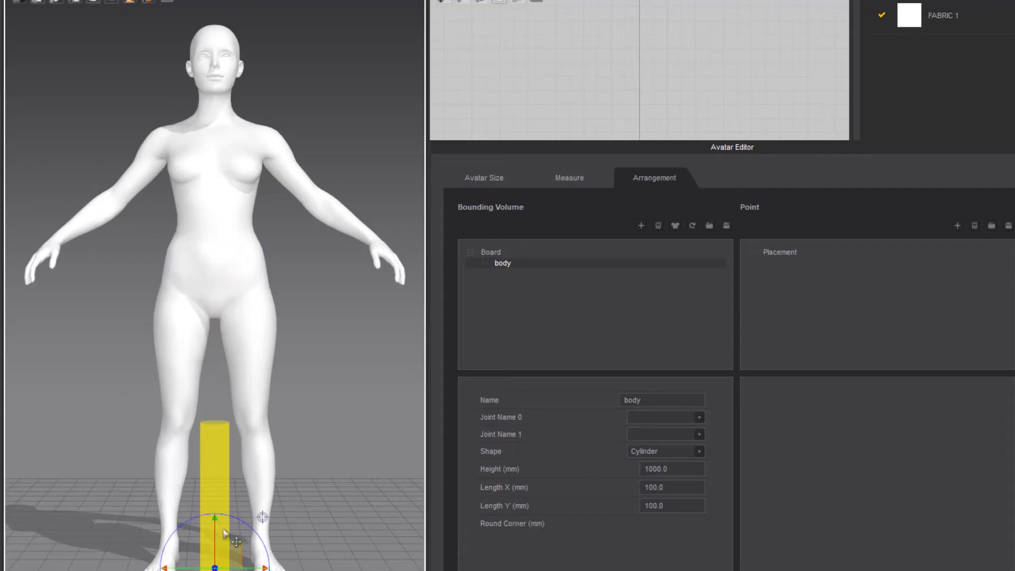
drag(218, 522, 194, 154)
right_drag(297, 428, 159, 438)
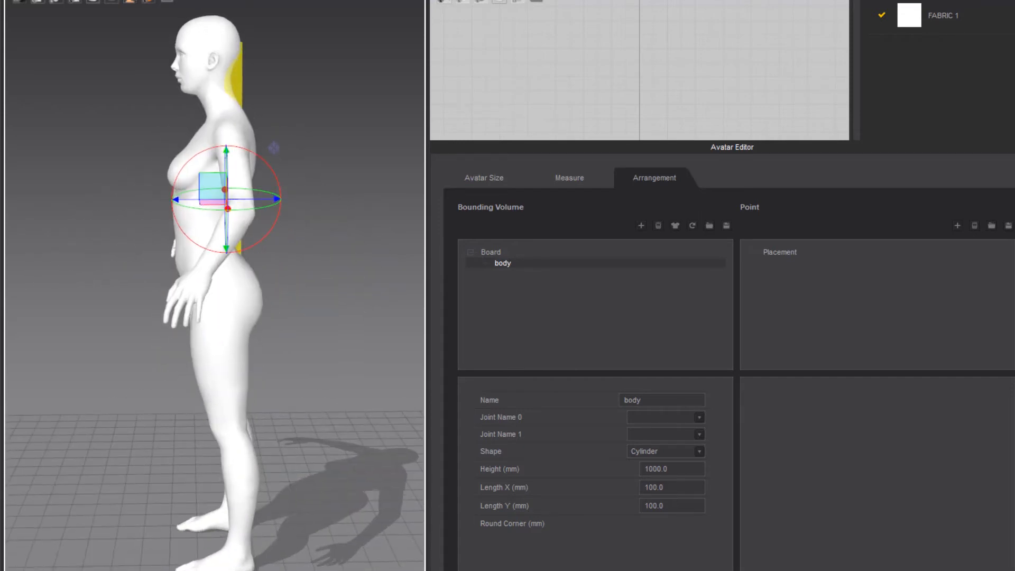
Set the body cylinder's height to 600 mm, length X to 420 mm and length Y to 340 mm
drag(677, 469, 627, 464)
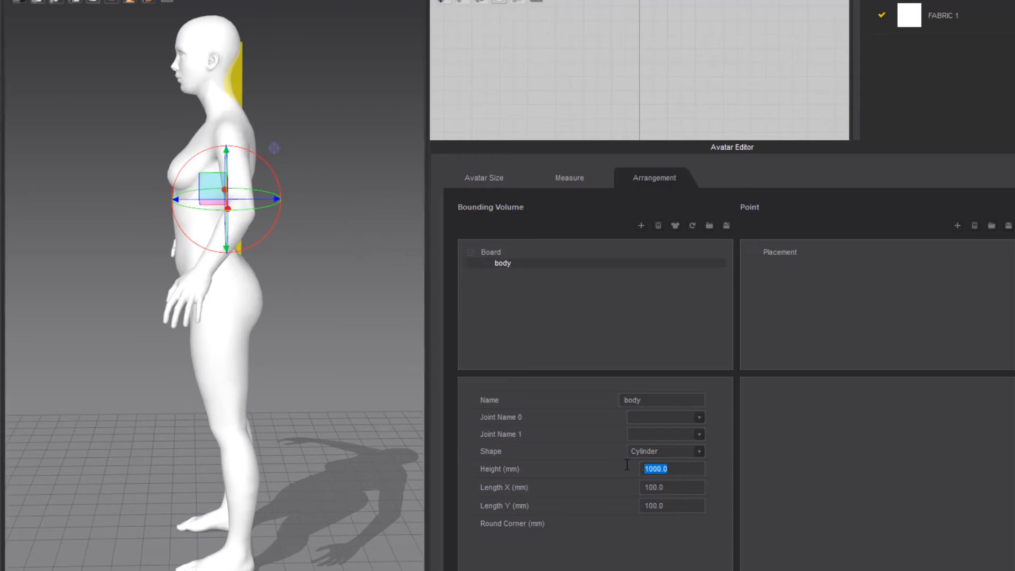
text(600)
key(Return)
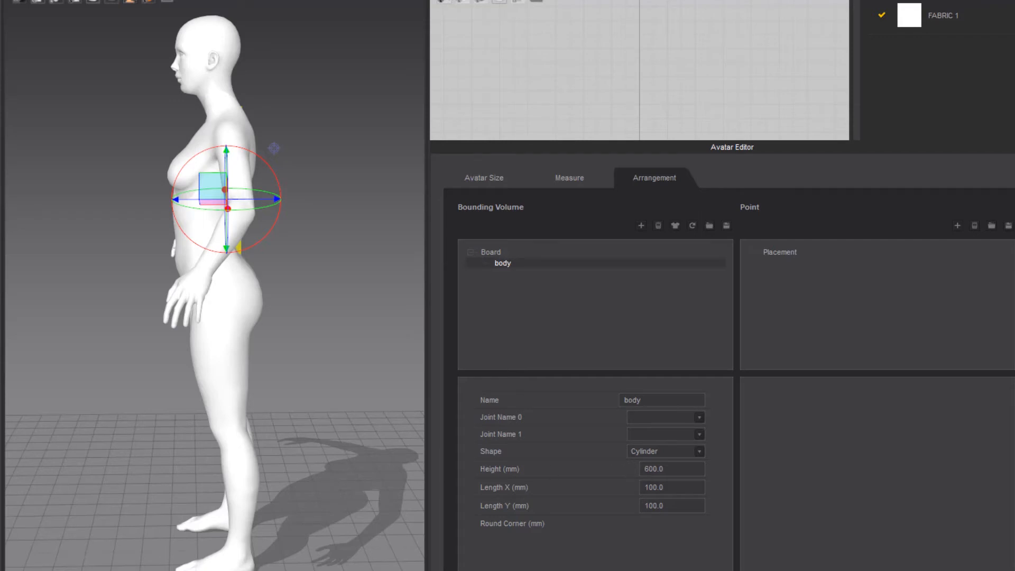
click(678, 489)
text(420)
key(Tab)
text(340)
key(Tab)
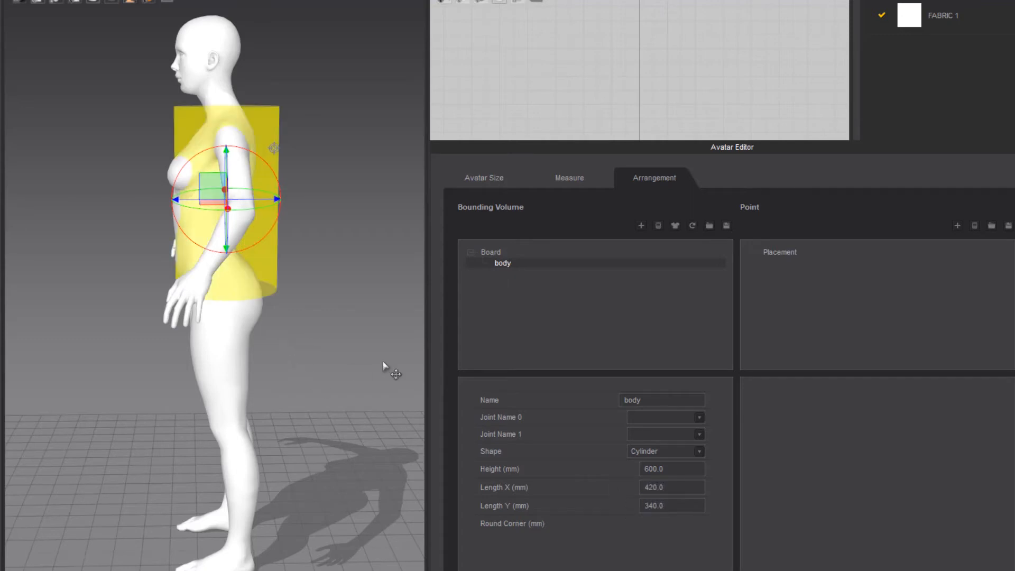
Adjust the body cylinder so it surrounds the avatar's torso, and lower it slightly at the shoulders
right_drag(158, 351, 238, 354)
drag(259, 189, 249, 195)
mouse_move(132, 331)
right_down()
mouse_move(149, 371)
mouse_move(196, 419)
mouse_move(185, 350)
mouse_move(77, 335)
mouse_move(159, 332)
mouse_move(147, 330)
right_up()
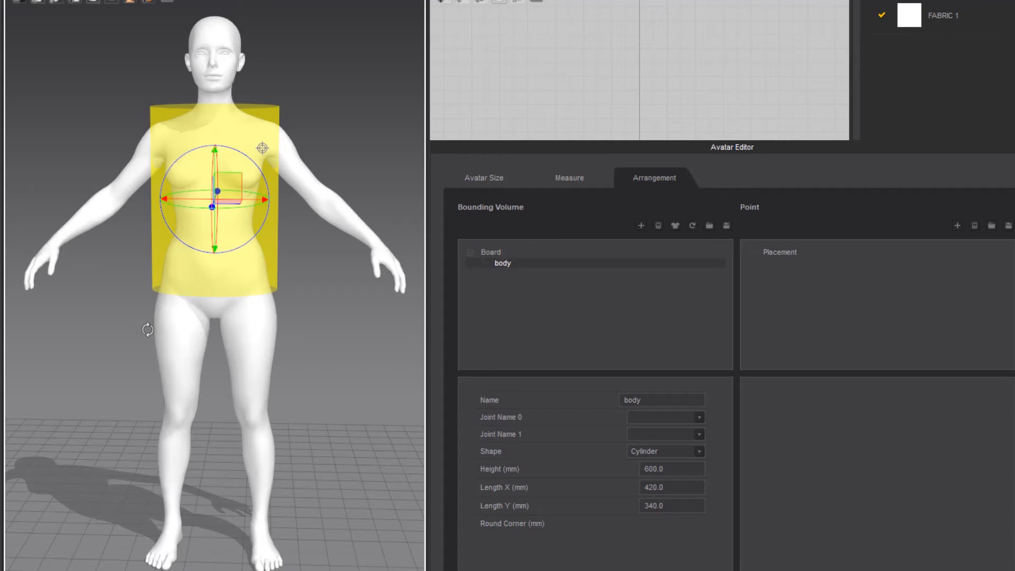
right_drag(132, 331, 242, 425)
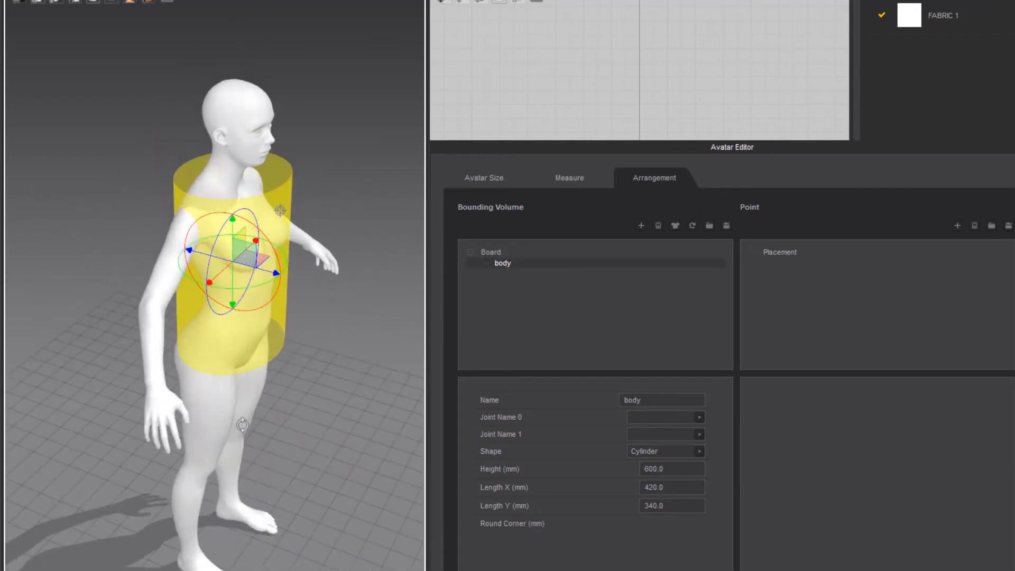
right_drag(324, 380, 209, 356)
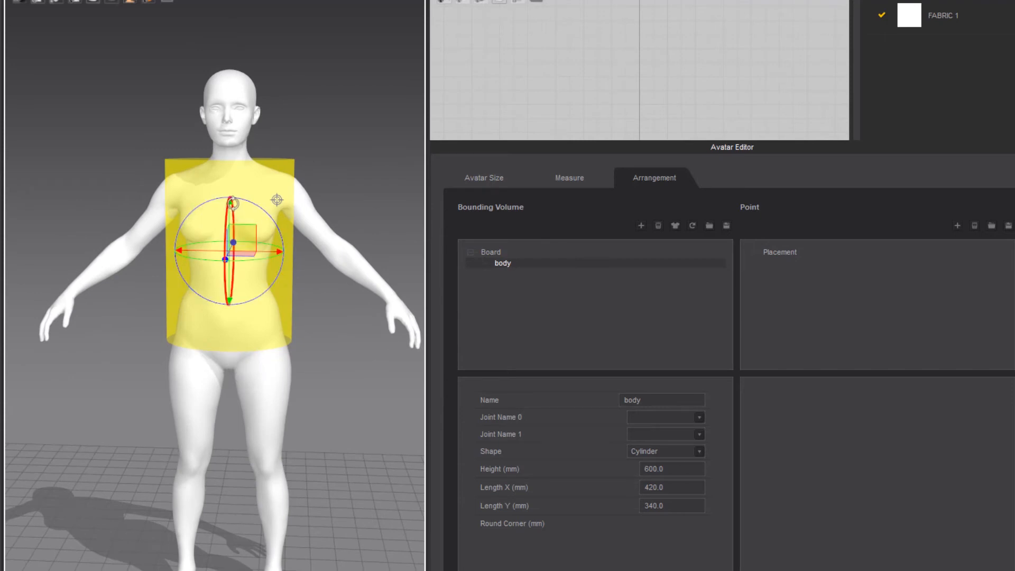
drag(231, 204, 232, 209)
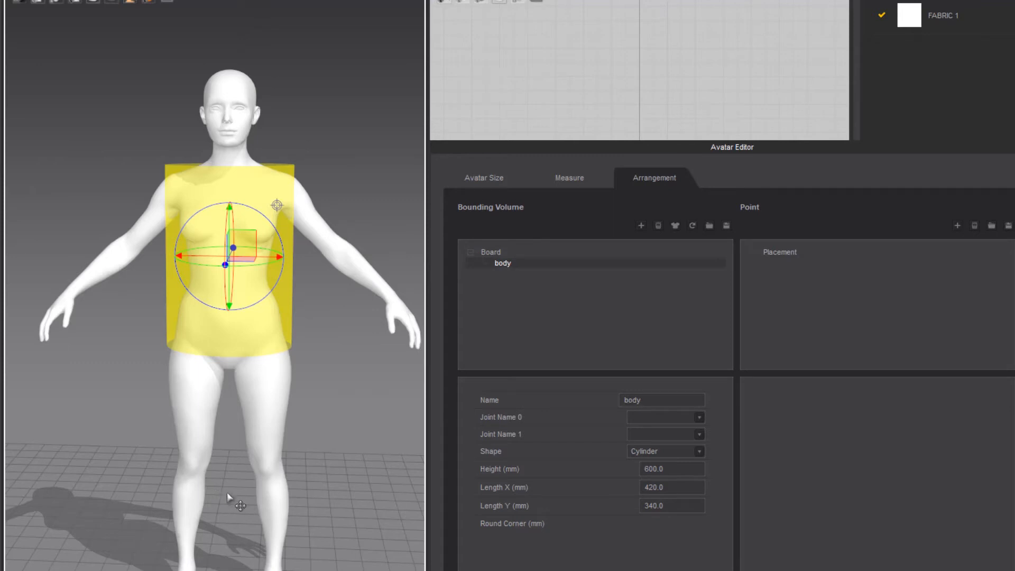
middle_drag(227, 493, 226, 449)
right_drag(226, 449, 235, 447)
click(222, 523)
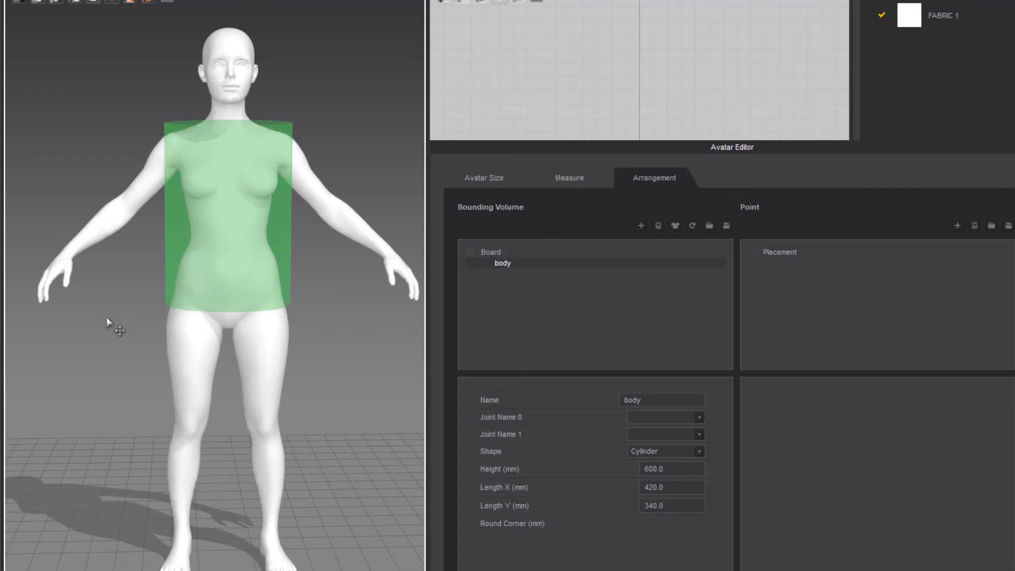
right_drag(96, 360, 137, 222)
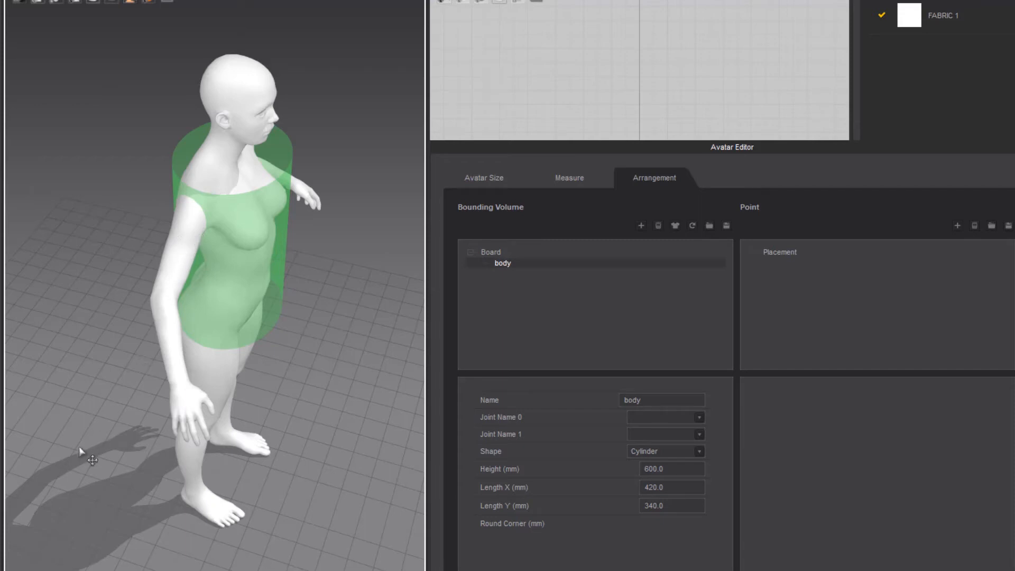
key(2)
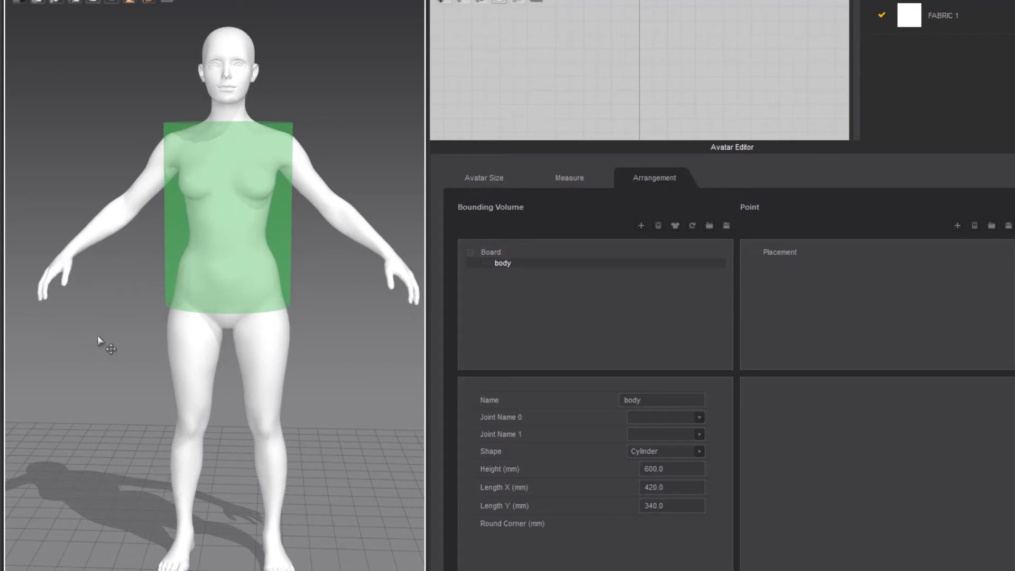
right_drag(100, 344, 176, 221)
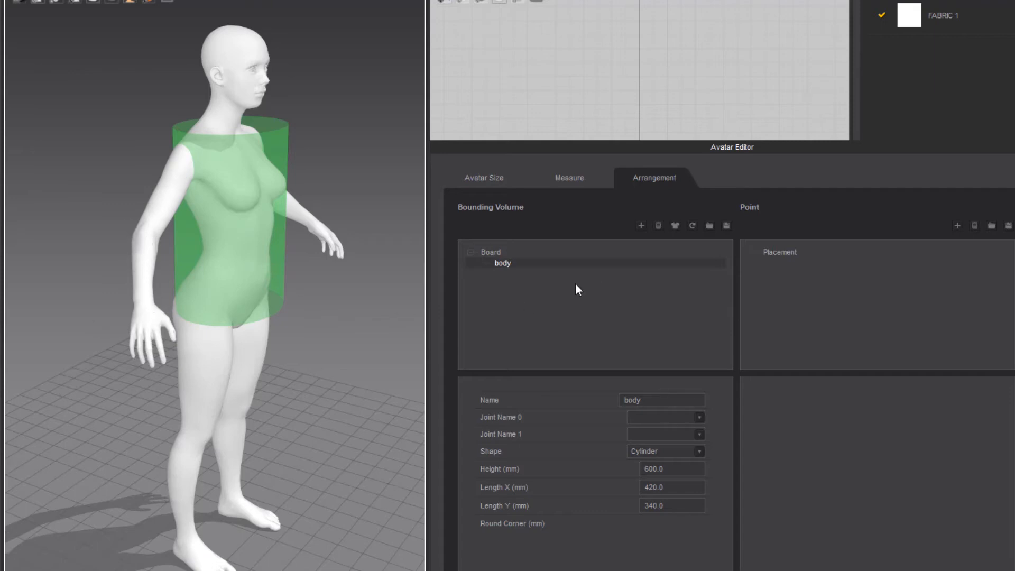
Add a cylinder bounding volume named Leg_R, then raise it off the floor and shift it sideways onto the avatar's right leg
right_drag(317, 382, 247, 361)
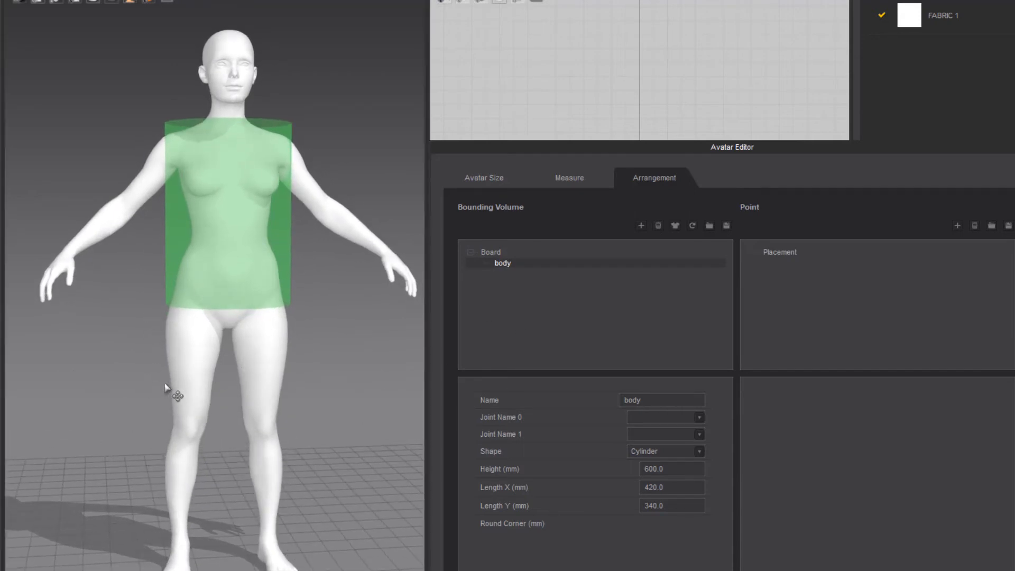
click(642, 226)
text(Leg_R)
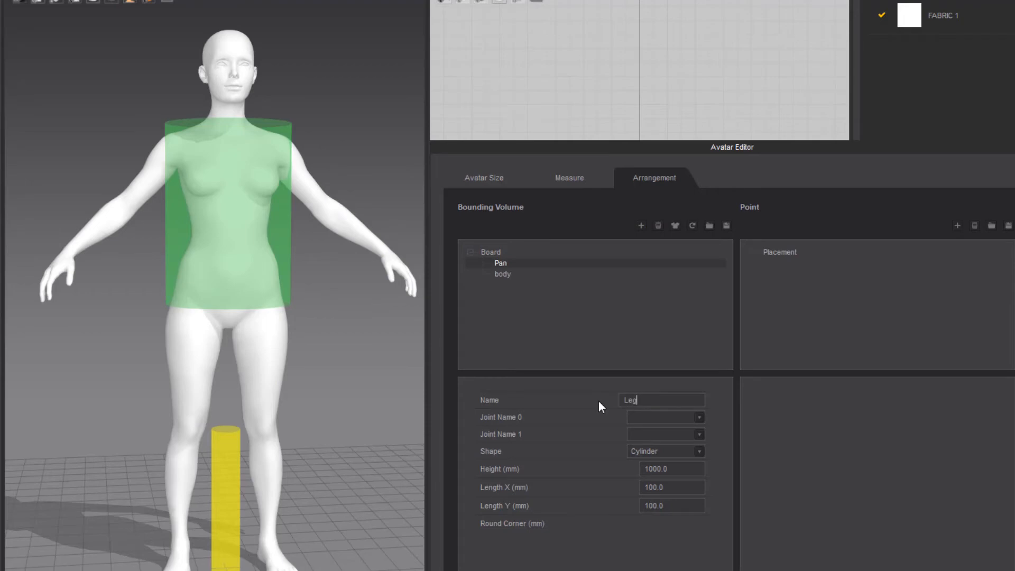
scroll(195, 468, down, 3)
middle_drag(195, 467, 193, 434)
click(222, 472)
drag(224, 408, 224, 318)
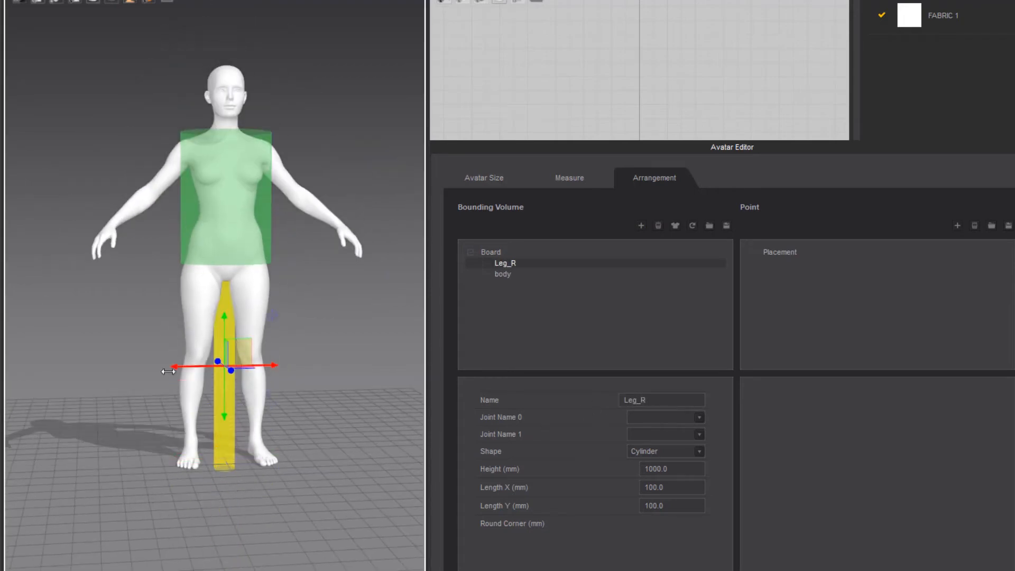
drag(170, 368, 145, 369)
Set the Leg_R cylinder's height to 850 mm and both length X and length Y to 225 mm
drag(674, 469, 574, 468)
text(850)
key(Return)
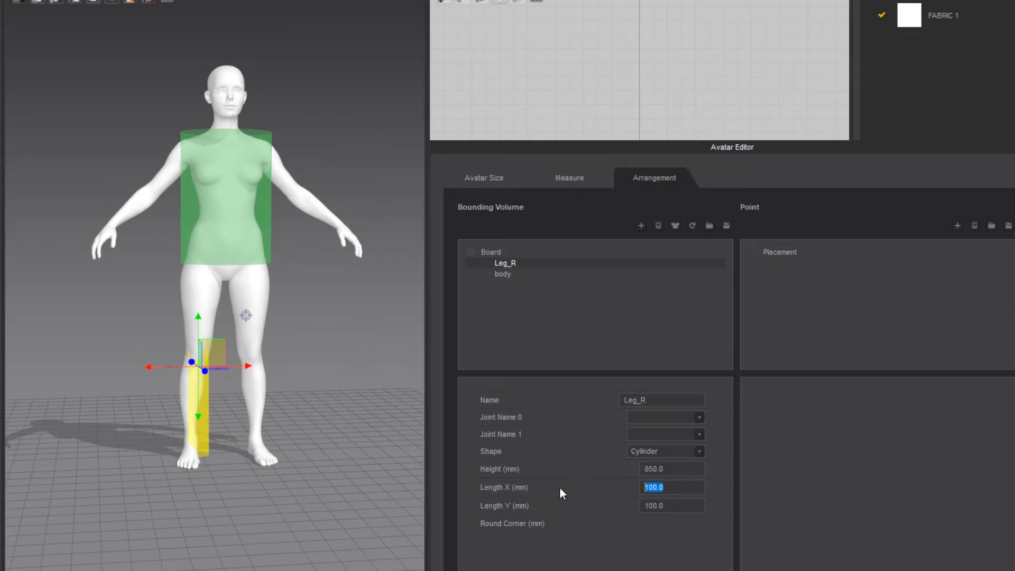
text(225)
key(Return)
drag(674, 506, 607, 501)
text(225)
key(Return)
Align the Leg_R cylinder front to back with the avatar's right leg, checking it from the side and front
right_drag(70, 438, 177, 423)
drag(164, 372, 169, 385)
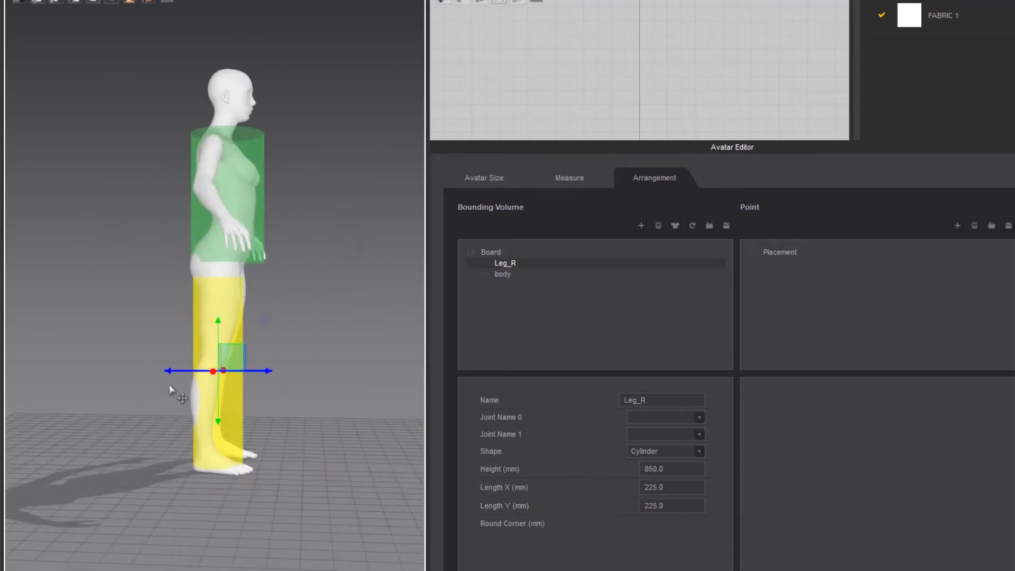
right_drag(169, 390, 132, 382)
scroll(133, 381, up, 4)
middle_drag(180, 404, 212, 396)
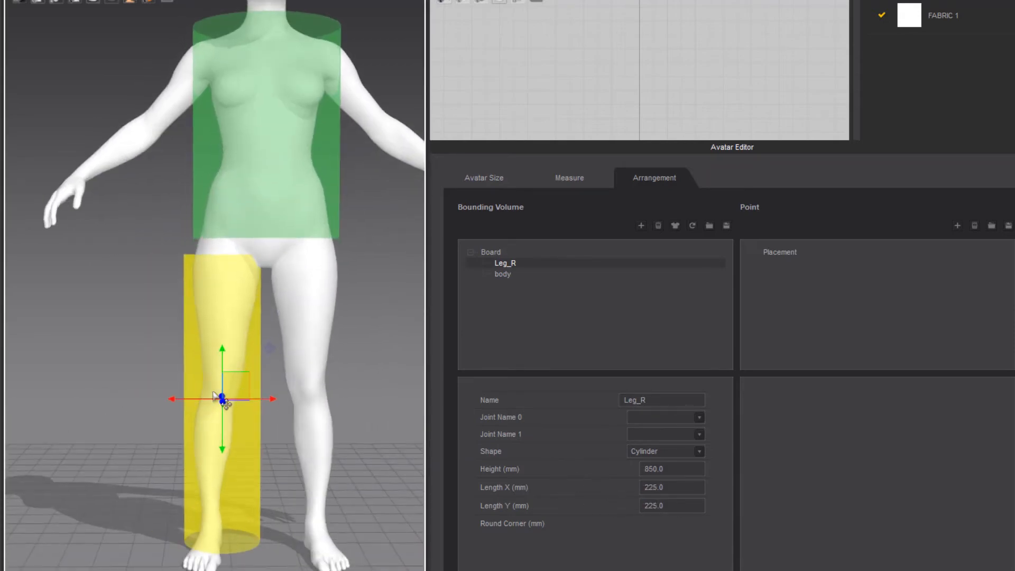
scroll(153, 320, down, 4)
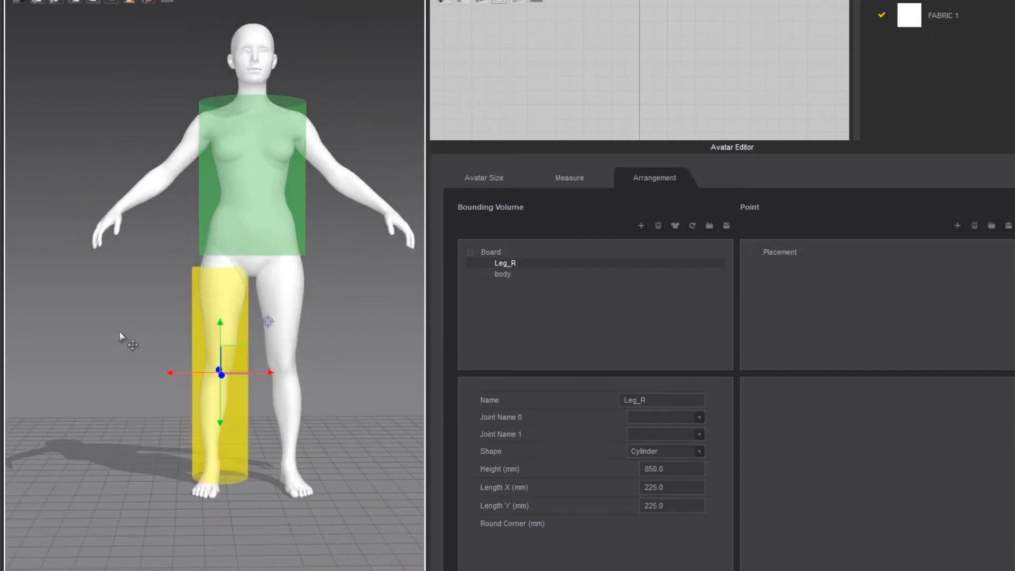
Add a cylinder bounding volume named Ankle with height 80 mm, length X 90 mm and length Y 60 mm
click(642, 225)
double_click(630, 400)
text(Ankle)
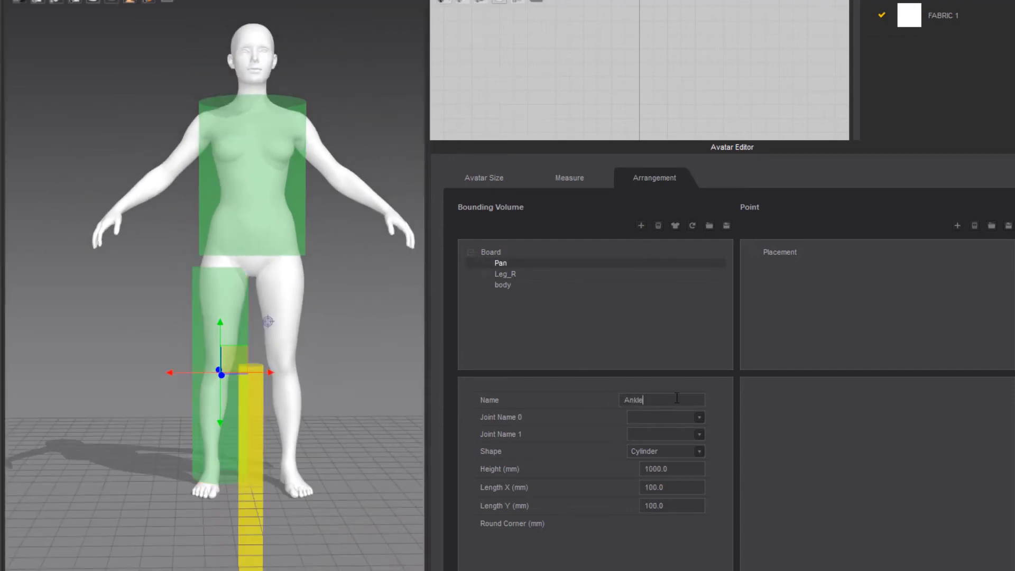
key(Return)
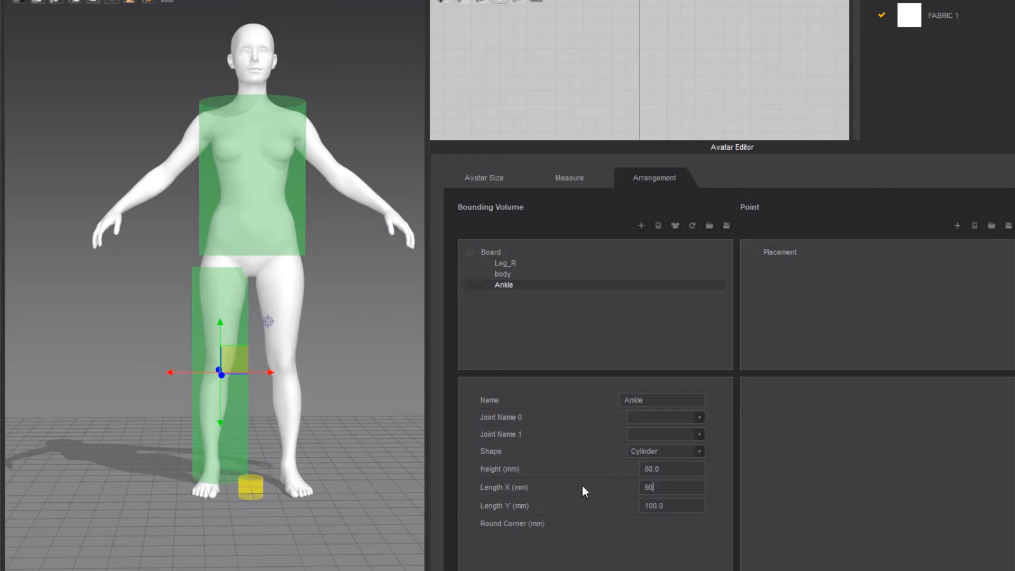
text(0)
Move the Ankle cylinder sideways to the avatar's right foot and back to the heel
click(256, 492)
drag(250, 489, 207, 490)
key(4)
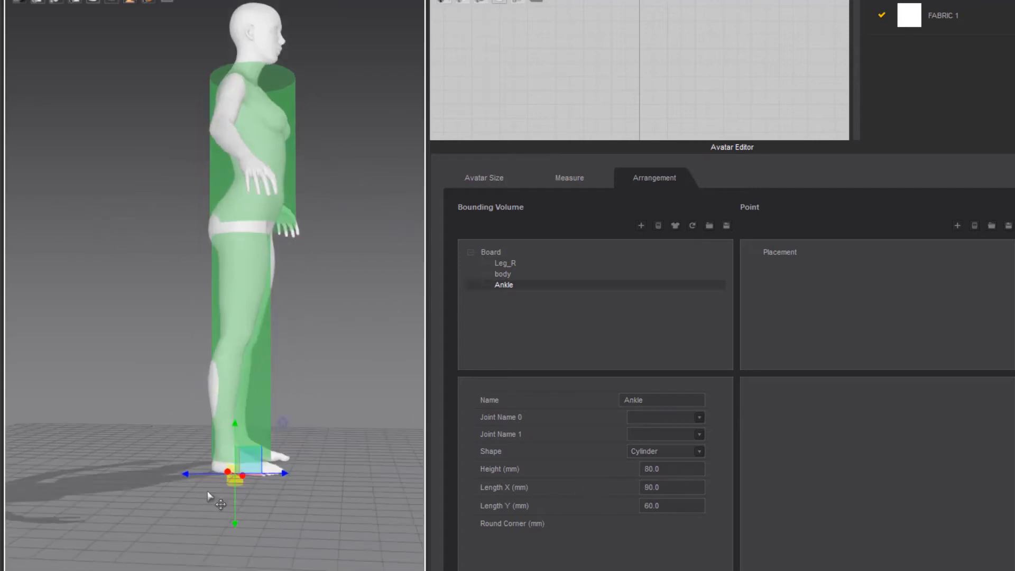
scroll(210, 495, up, 4)
drag(276, 397, 276, 386)
drag(325, 434, 289, 435)
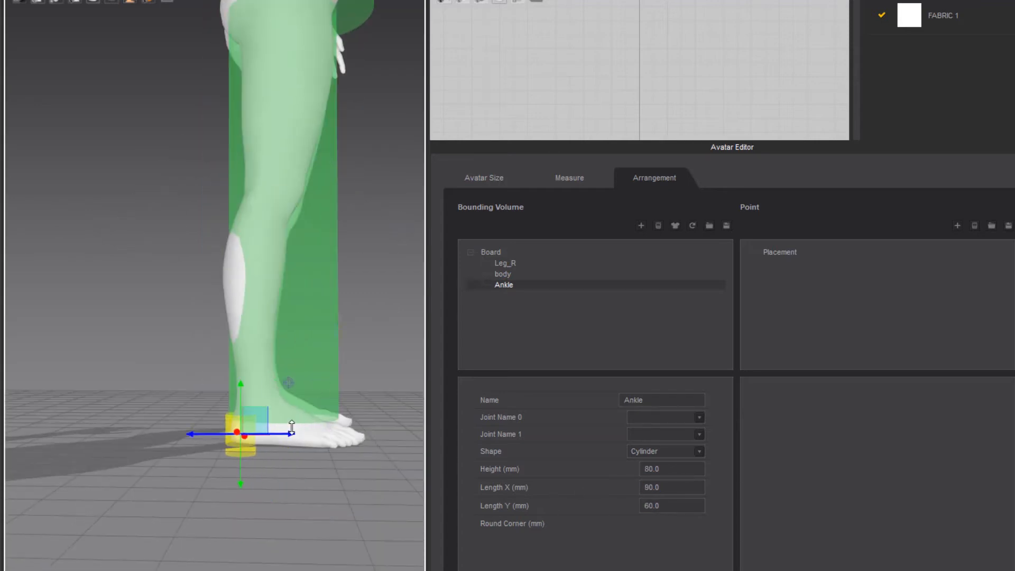
Set the Ankle cylinder's length Y to 80 mm and raise it slightly
double_click(680, 507)
text(80)
key(Return)
drag(241, 383, 241, 371)
Fine-tune the Ankle cylinder's sideways and vertical position so it surrounds the right ankle
scroll(223, 416, up, 4)
right_drag(213, 389, 344, 249)
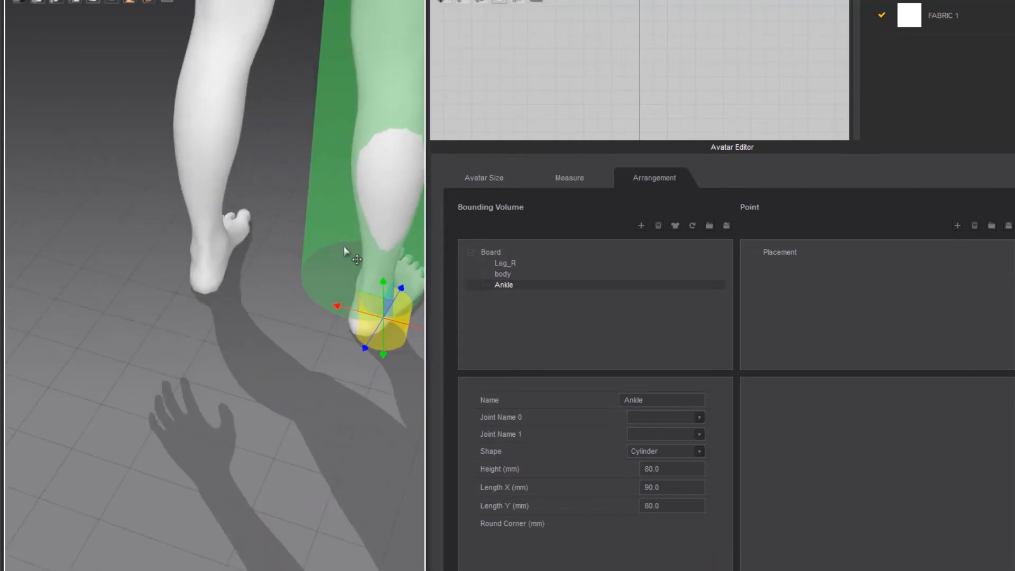
drag(337, 304, 321, 299)
scroll(319, 516, up, 8)
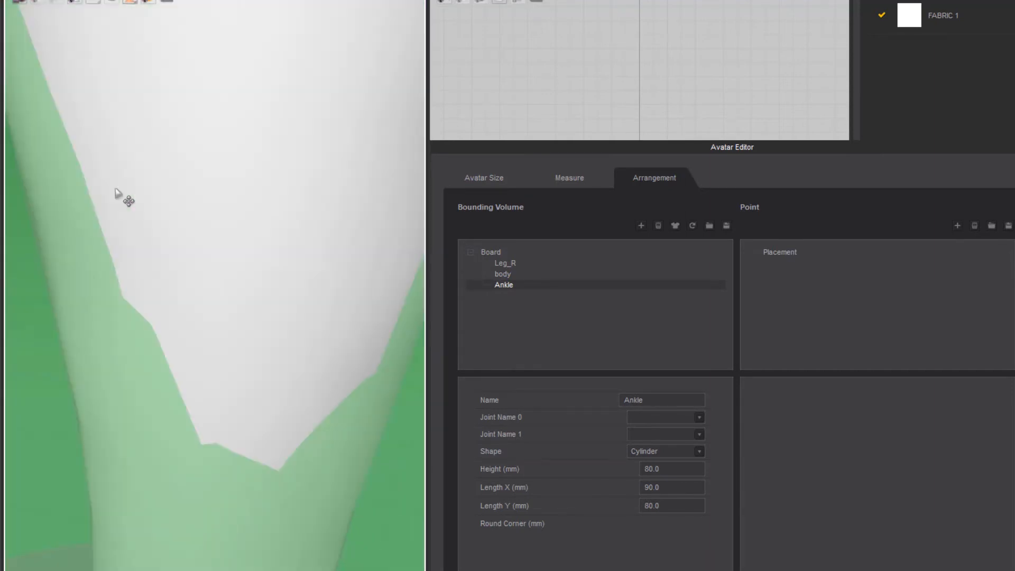
scroll(115, 189, down, 8)
right_drag(23, 404, 56, 319)
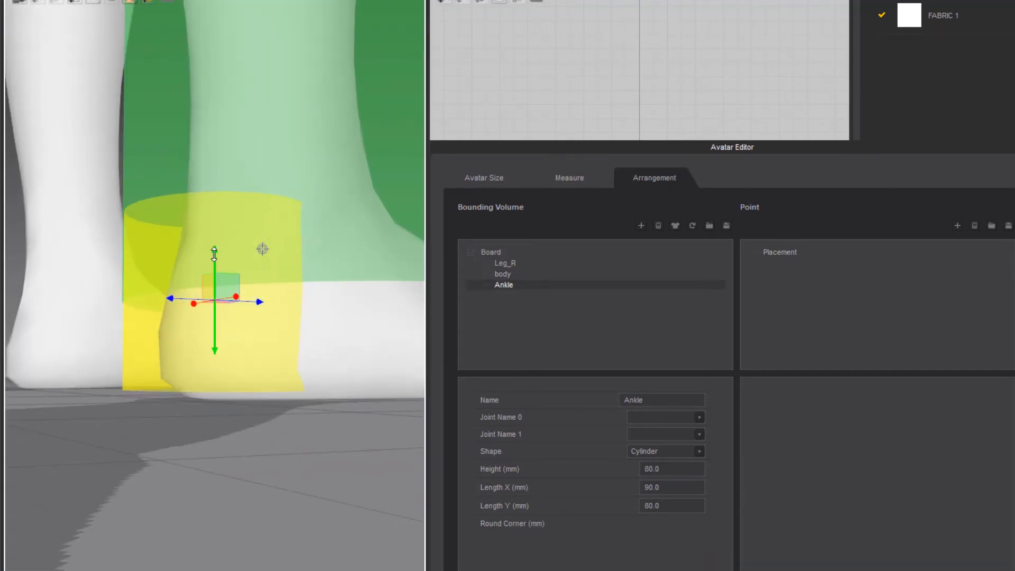
drag(215, 252, 215, 261)
Add a cylinder bounding volume named Neck and raise it from the floor to the avatar's neck level
scroll(259, 432, down, 5)
scroll(259, 433, down, 4)
right_drag(259, 432, 180, 408)
scroll(179, 407, down, 5)
middle_drag(349, 349, 324, 449)
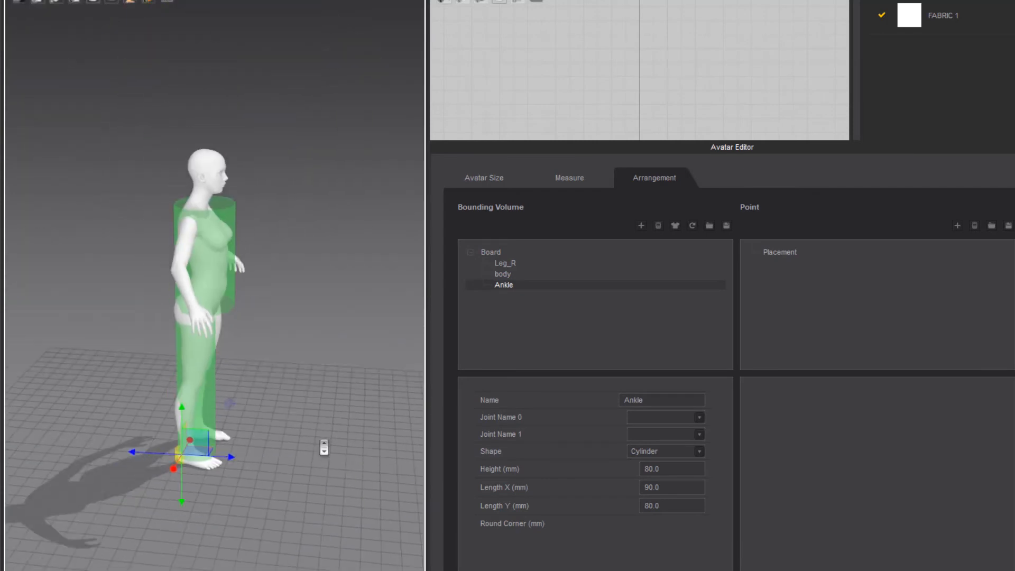
right_drag(324, 449, 219, 410)
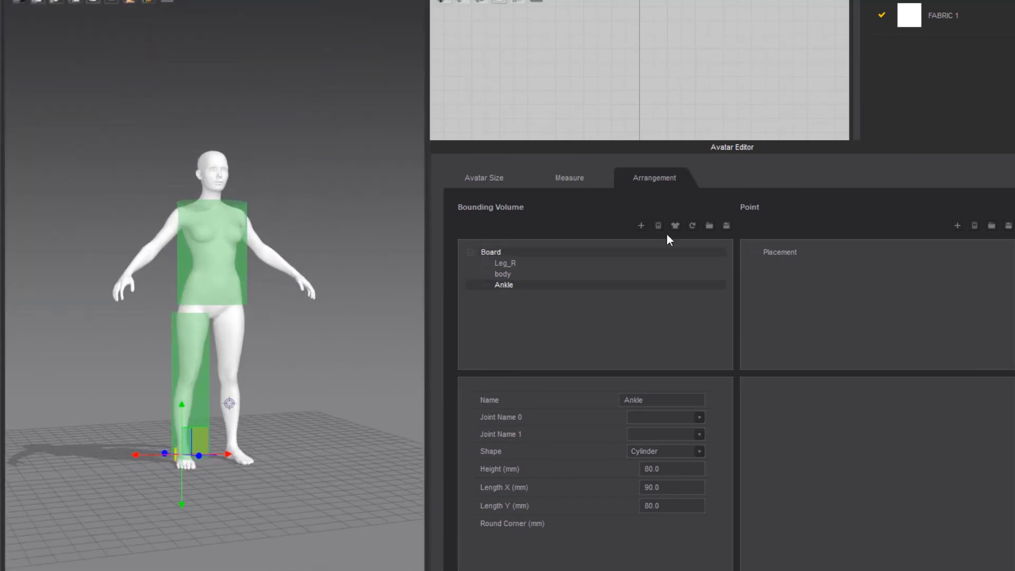
click(641, 226)
double_click(650, 402)
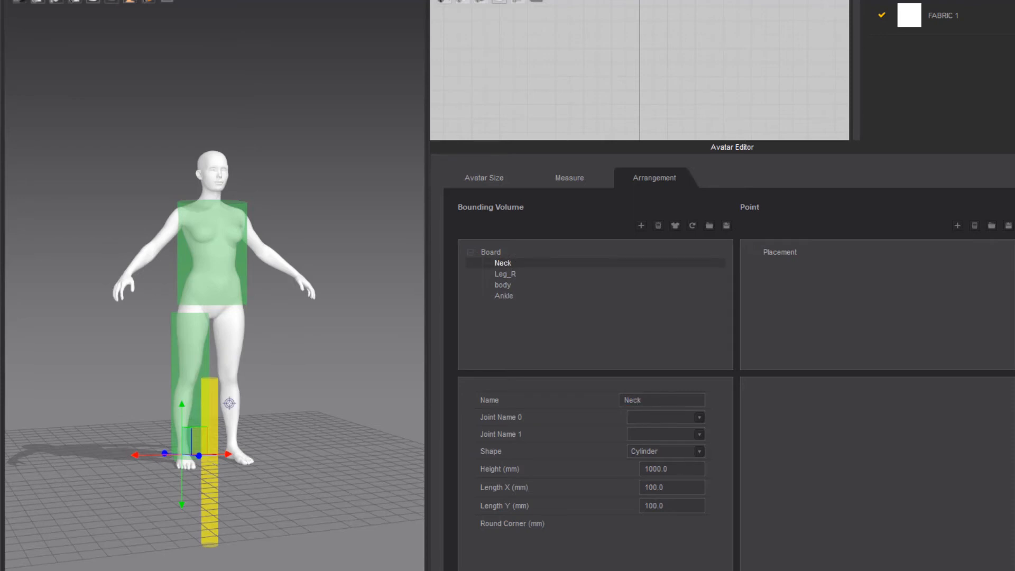
drag(181, 407, 159, 150)
Set the Neck cylinder's height to 50 mm and both length X and length Y to 135 mm
drag(681, 472, 626, 465)
text(50)
key(Return)
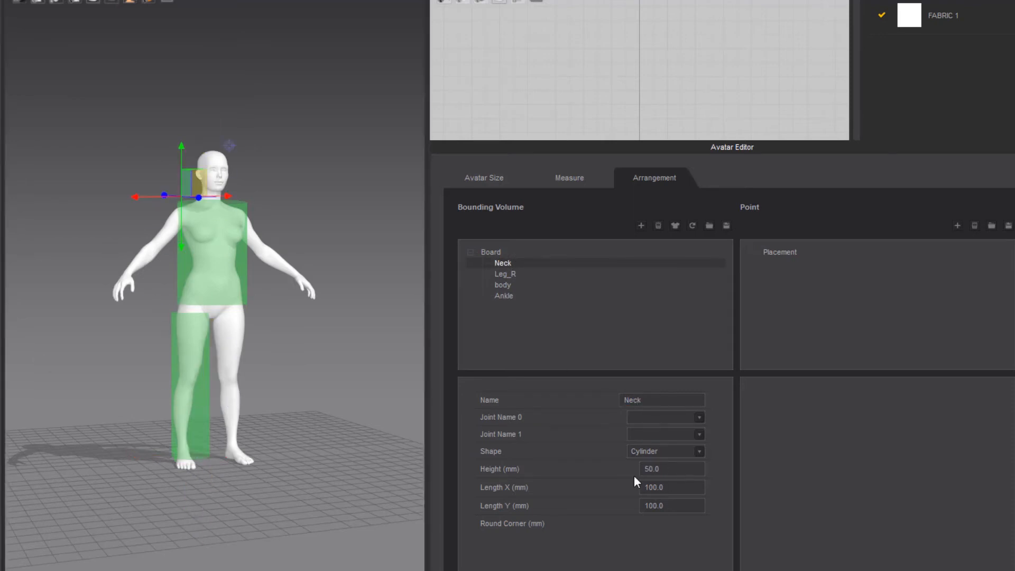
text(135)
key(Return)
Position the Neck cylinder around the avatar's neck, aligning it from the front and side and raising it slightly
scroll(188, 240, up, 4)
right_drag(188, 240, 245, 321)
click(244, 317)
key(2)
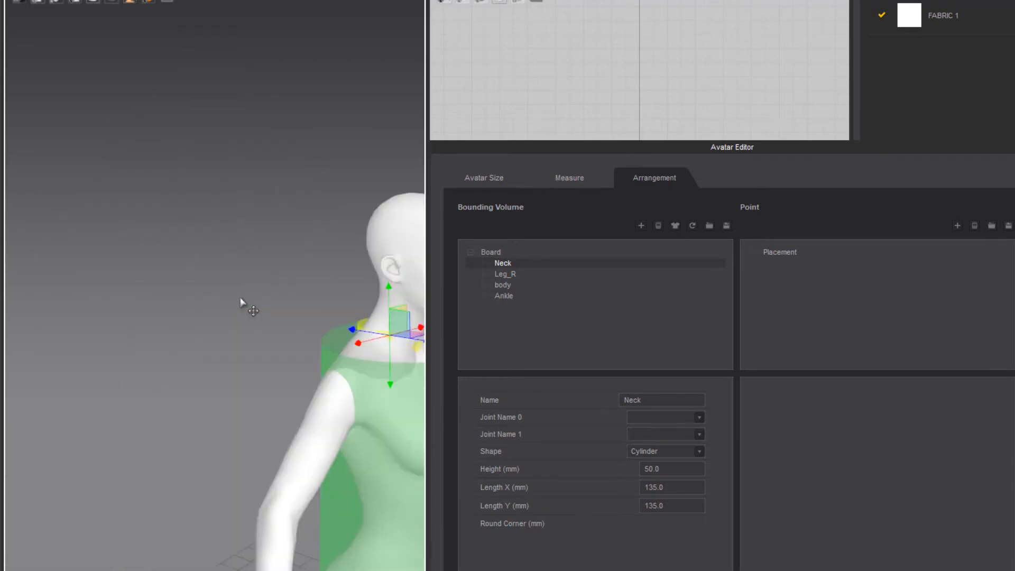
drag(215, 309, 183, 262)
right_drag(183, 263, 264, 268)
drag(263, 266, 287, 293)
click(290, 267)
right_drag(316, 371, 181, 369)
click(254, 269)
drag(260, 265, 256, 266)
drag(210, 216, 210, 206)
scroll(140, 313, down, 3)
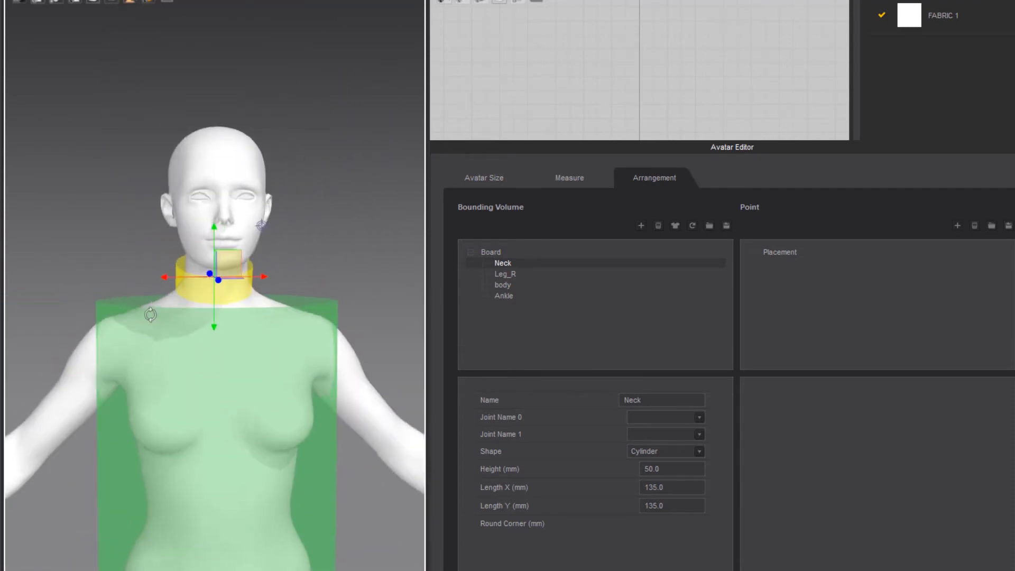
Add a cylinder bounding volume named Head
click(641, 225)
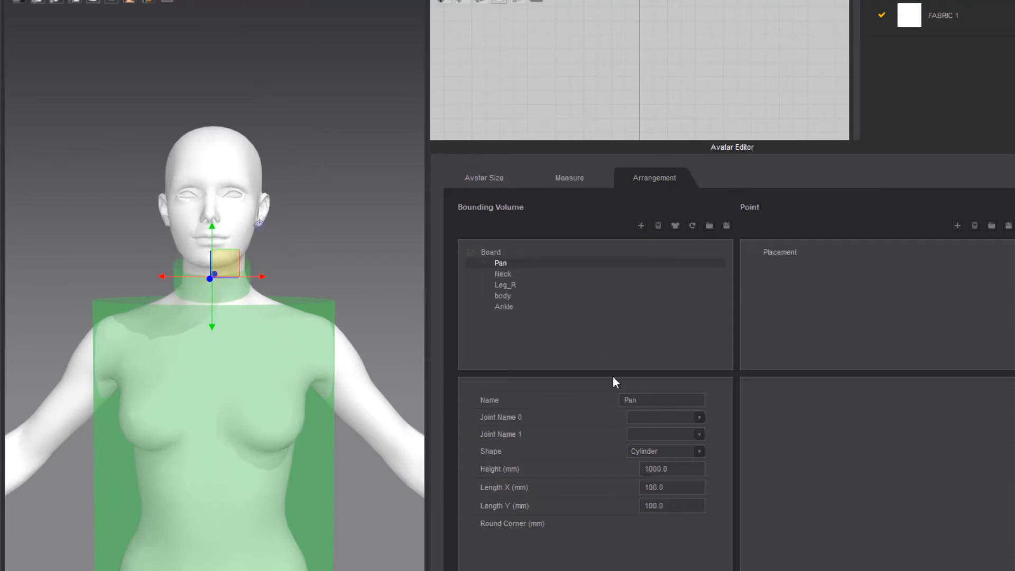
double_click(653, 400)
text(Head)
key(Return)
scroll(296, 472, down, 3)
scroll(294, 469, down, 2)
Raise the Head cylinder from the floor to the upper body and align it front to back with the head
middle_drag(294, 468, 288, 343)
click(214, 517)
scroll(205, 554, down, 1)
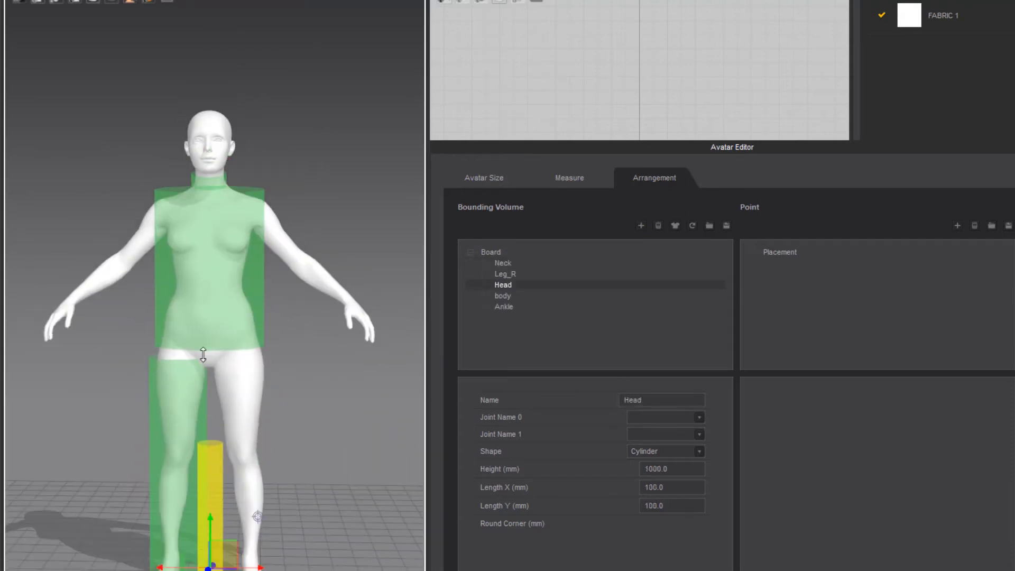
drag(209, 515, 209, 146)
right_drag(107, 242, 241, 238)
drag(240, 189, 259, 189)
Set the Head cylinder's height to 245 mm, length X to 205 mm and length Y to 250 mm
double_click(650, 469)
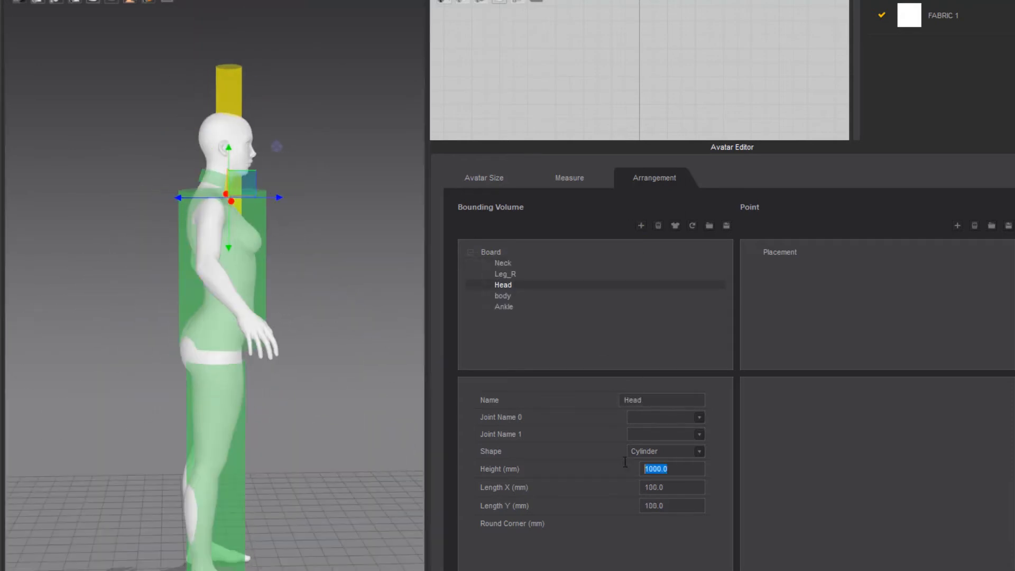
key(Tab)
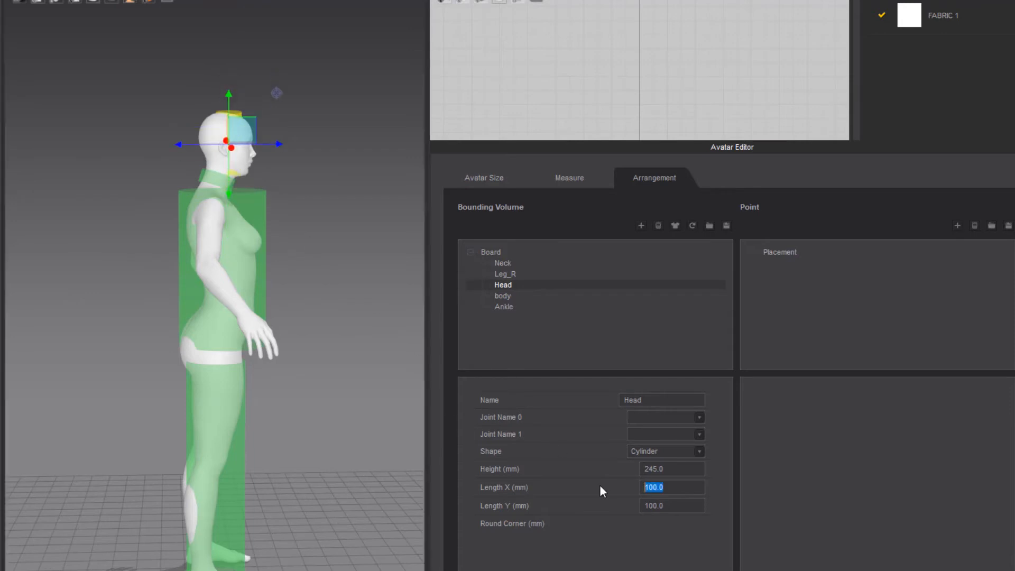
drag(665, 503, 616, 511)
text(250)
key(Return)
Tilt the Head cylinder to follow the head's forward lean and nudge it until it encloses the whole head
right_drag(179, 225, 48, 227)
scroll(201, 206, up, 3)
middle_drag(201, 206, 213, 256)
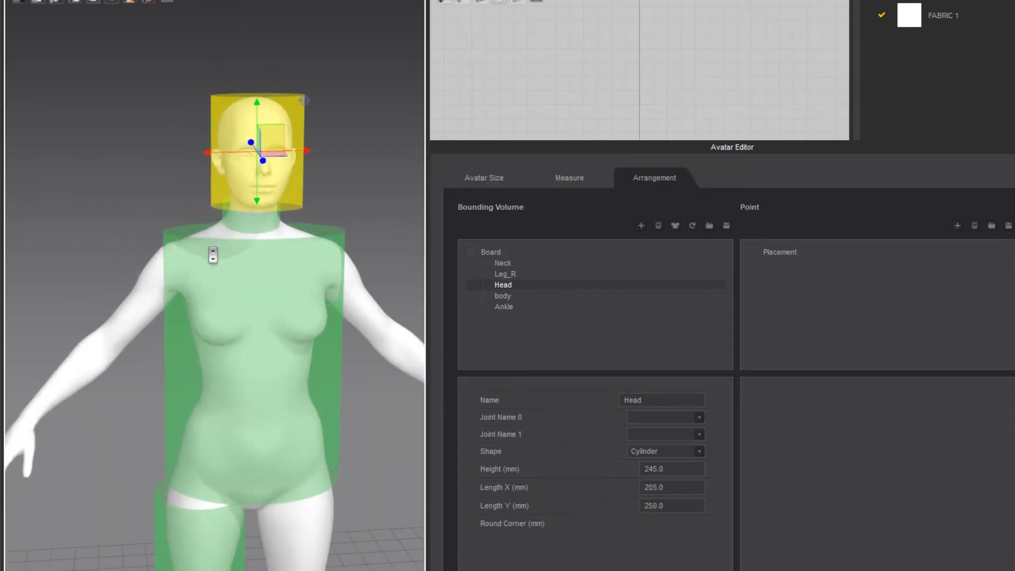
right_drag(213, 255, 50, 212)
drag(267, 147, 274, 147)
drag(170, 135, 170, 151)
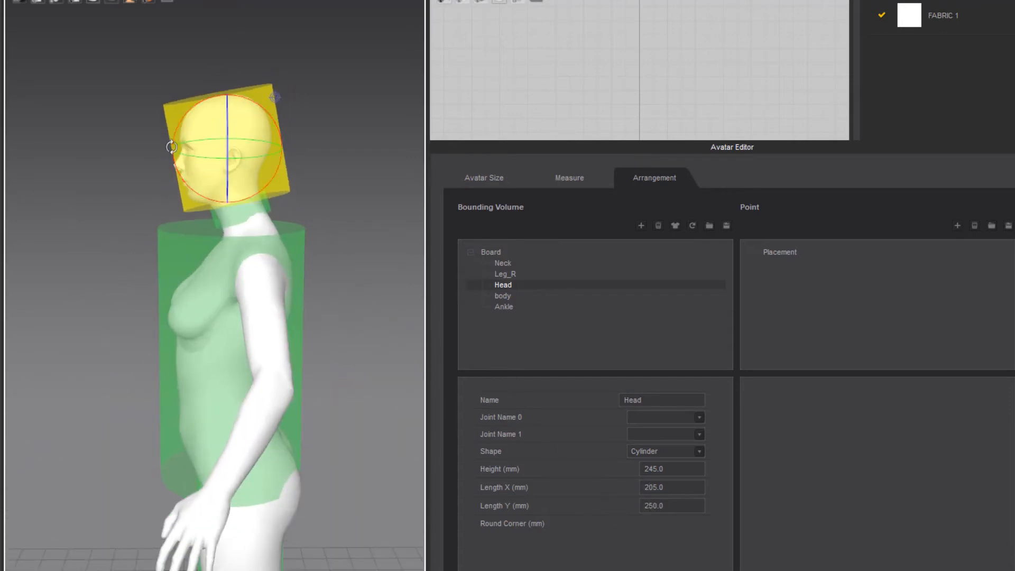
drag(273, 144, 269, 143)
drag(223, 102, 223, 98)
drag(170, 134, 169, 143)
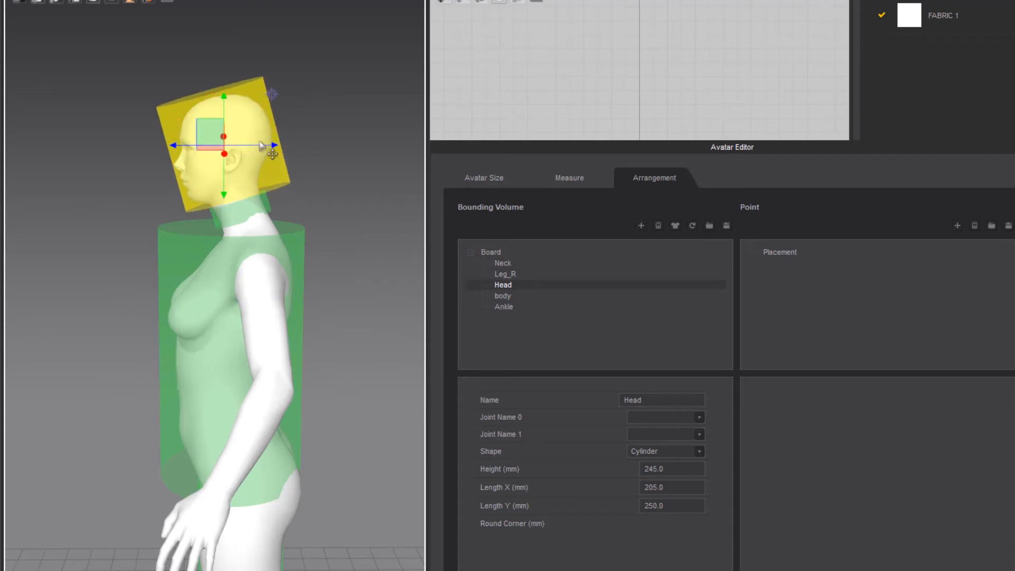
drag(271, 141, 267, 140)
click(124, 265)
Add a cylinder bounding volume named Shoulder_R
right_drag(121, 263, 250, 289)
scroll(249, 291, down, 4)
middle_drag(230, 310, 234, 352)
click(657, 226)
double_click(647, 401)
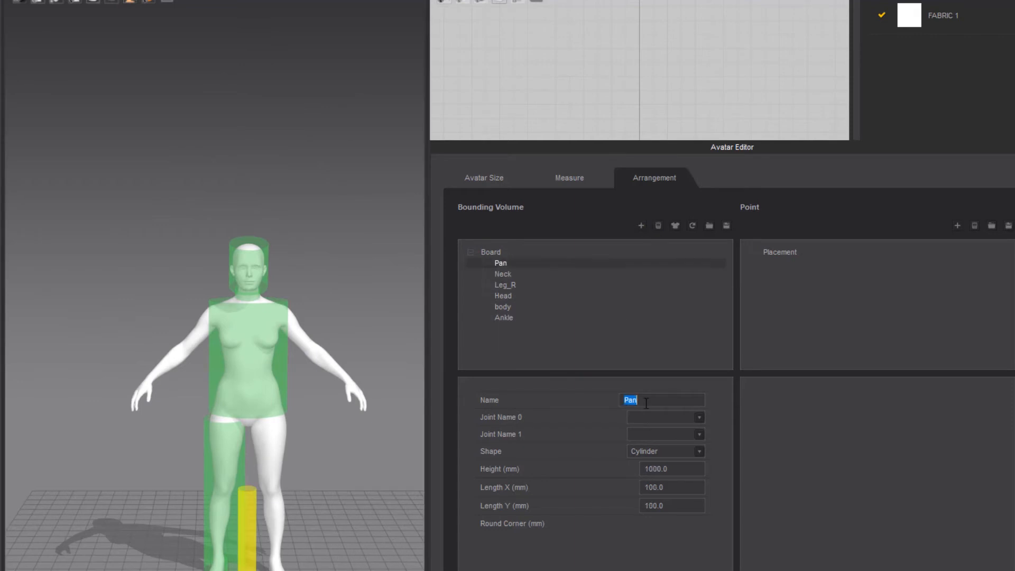
text(Shoulder)
key(Return)
Raise the Shoulder_R cylinder from the floor and move it sideways to the avatar's right arm
click(252, 533)
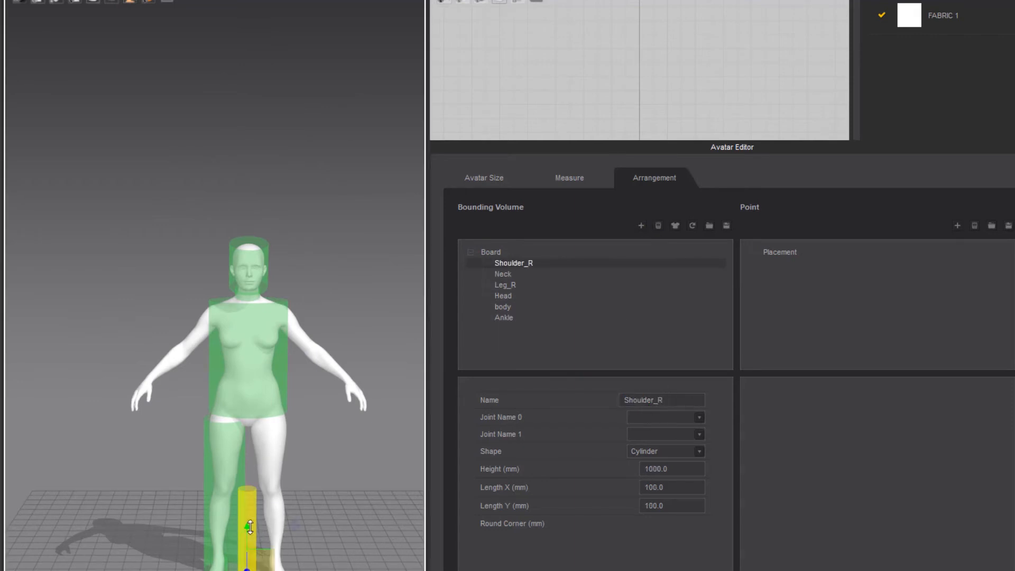
right_drag(252, 534, 206, 524)
key(2)
drag(251, 536, 252, 313)
drag(215, 363, 150, 363)
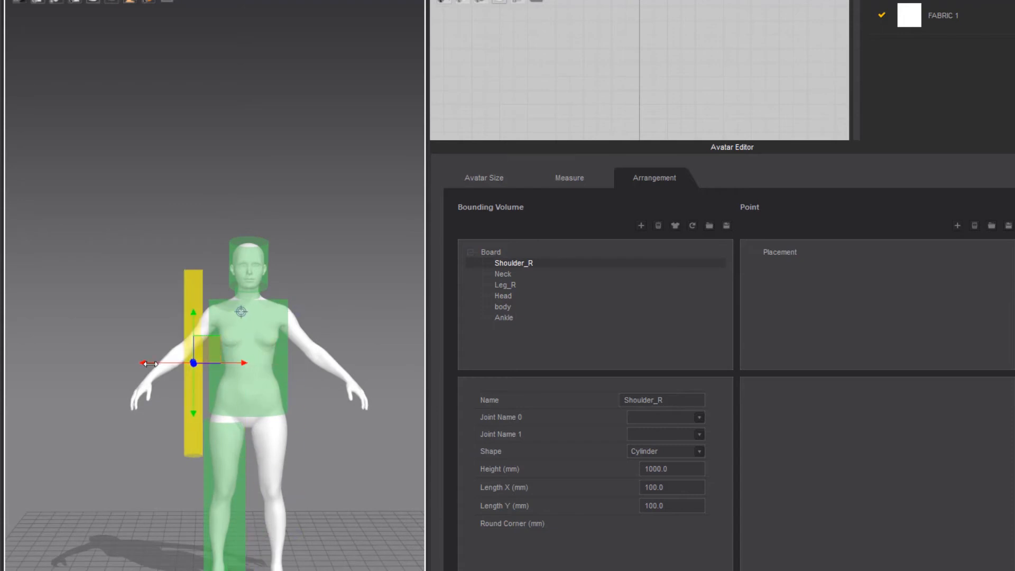
Rotate the Shoulder_R cylinder to match the slope of the right arm and place it over the upper arm
key(e)
drag(176, 415, 85, 413)
key(4)
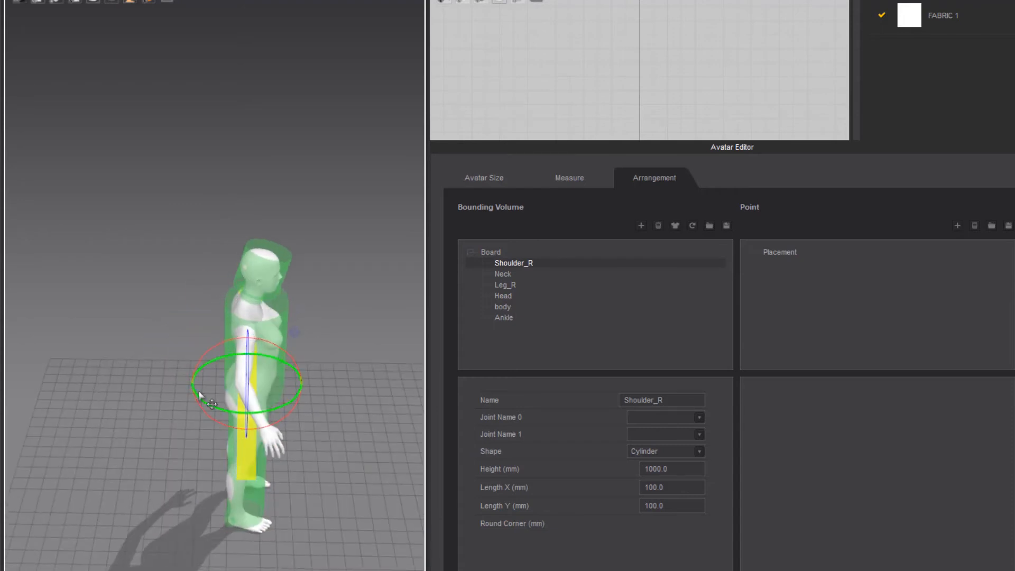
scroll(199, 394, up, 3)
right_drag(199, 394, 147, 323)
key(w)
drag(178, 311, 173, 266)
Set the Shoulder_R cylinder's height to 220 mm and both length X and length Y to 170 mm
drag(671, 468, 570, 465)
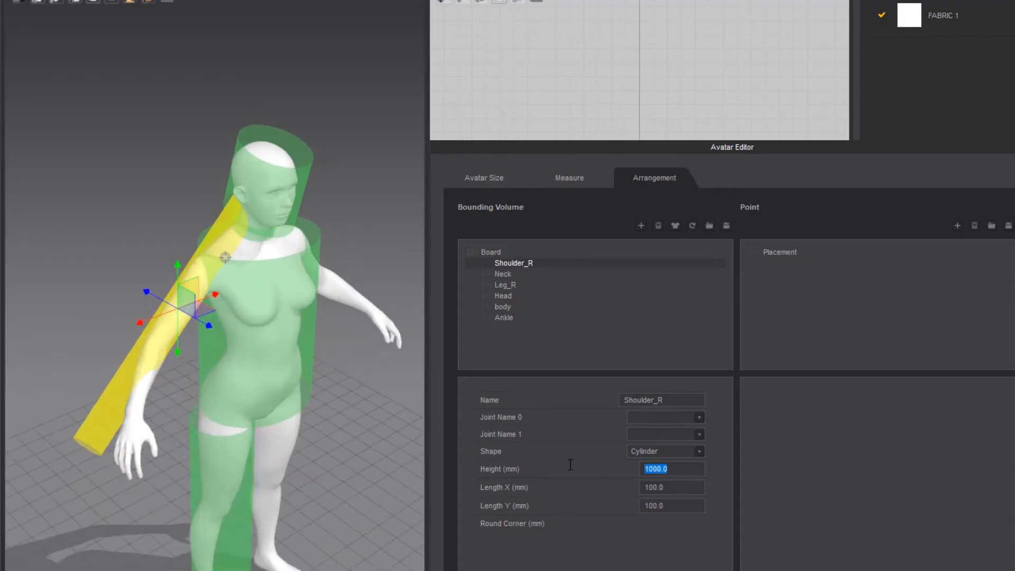
text(220)
key(Return)
double_click(681, 488)
text(170)
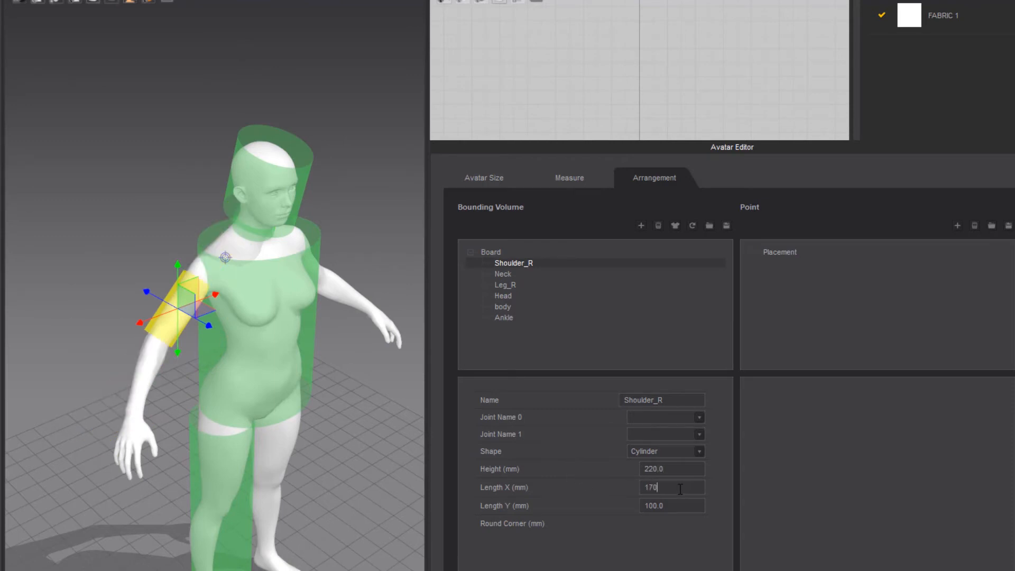
drag(680, 508, 619, 504)
text(170)
key(Return)
Shift and rotate the Shoulder_R cylinder from the side so it follows the upper arm
key(4)
scroll(146, 365, up, 3)
drag(256, 292, 248, 293)
key(e)
right_drag(248, 300, 233, 386)
drag(216, 351, 263, 363)
Center the Shoulder_R cylinder around the right upper arm from the front, lowering it and adjusting it sideways
key(w)
key(2)
drag(129, 276, 127, 282)
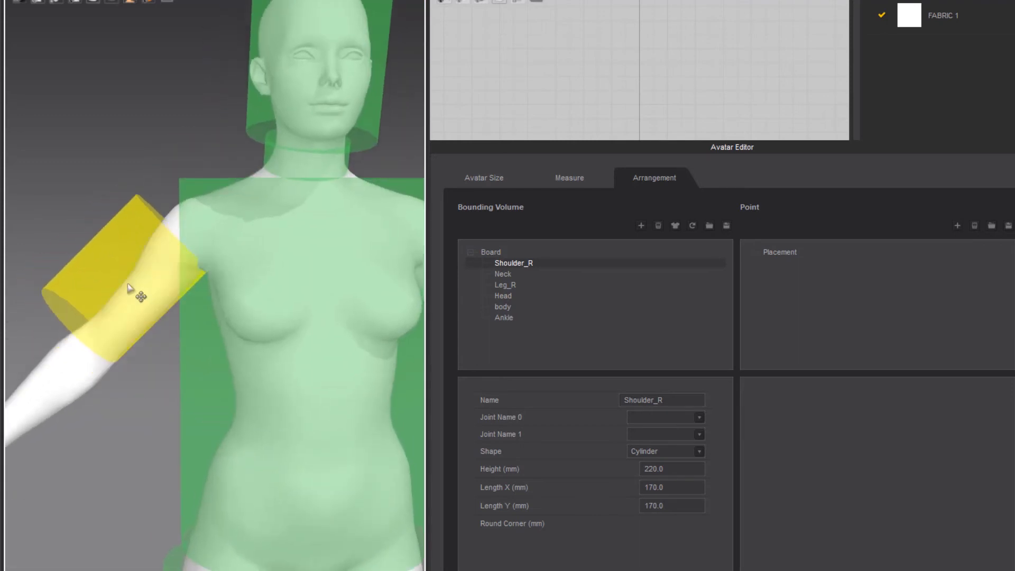
drag(126, 226, 126, 248)
drag(178, 300, 188, 301)
drag(138, 251, 138, 245)
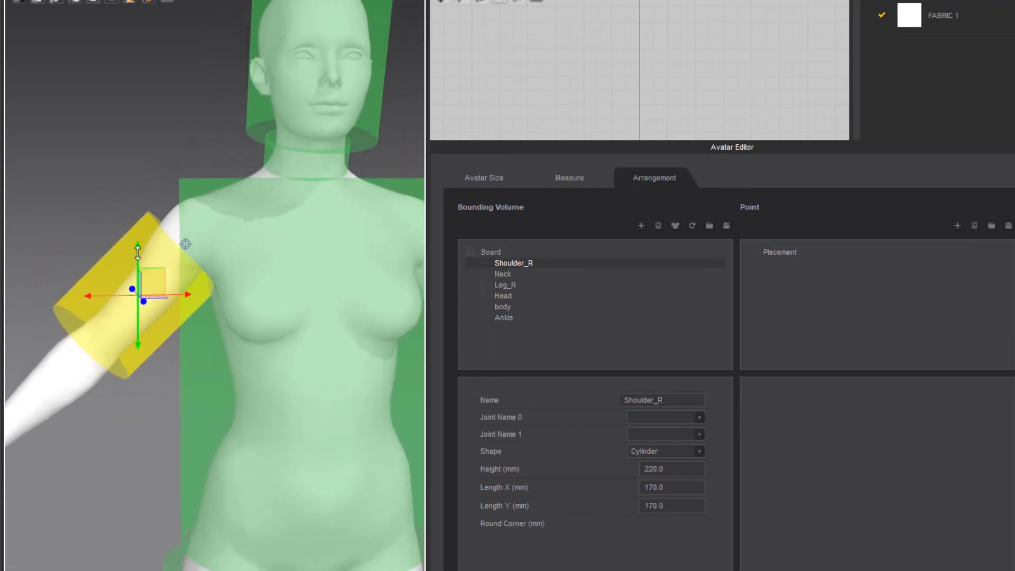
click(114, 401)
right_drag(116, 380, 8, 406)
click(312, 381)
Add another cylinder bounding volume, raise it from the floor to hip level and name it forearm_R
click(641, 225)
click(263, 526)
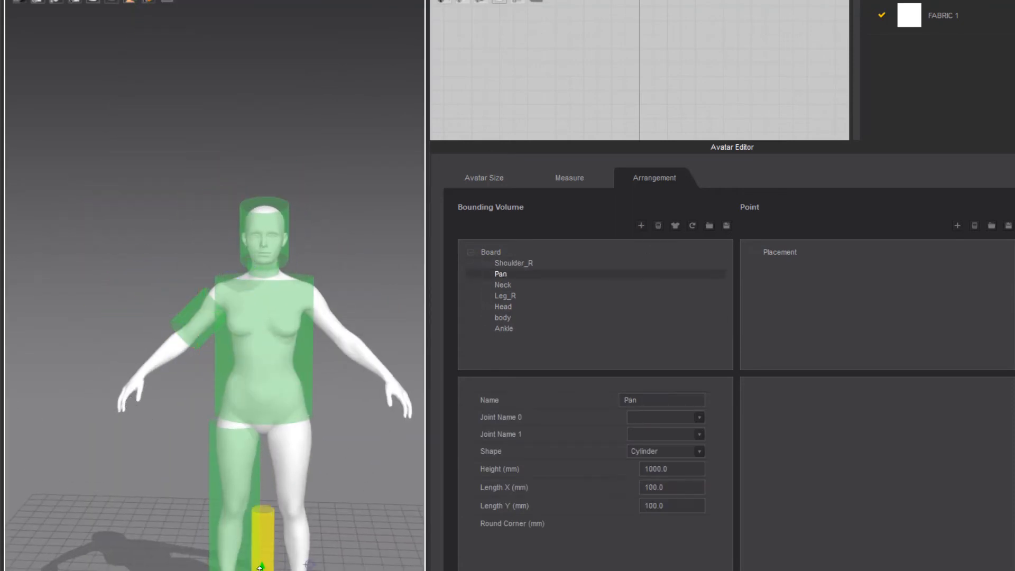
drag(264, 565, 263, 379)
double_click(669, 405)
text(forearm_R)
key(Return)
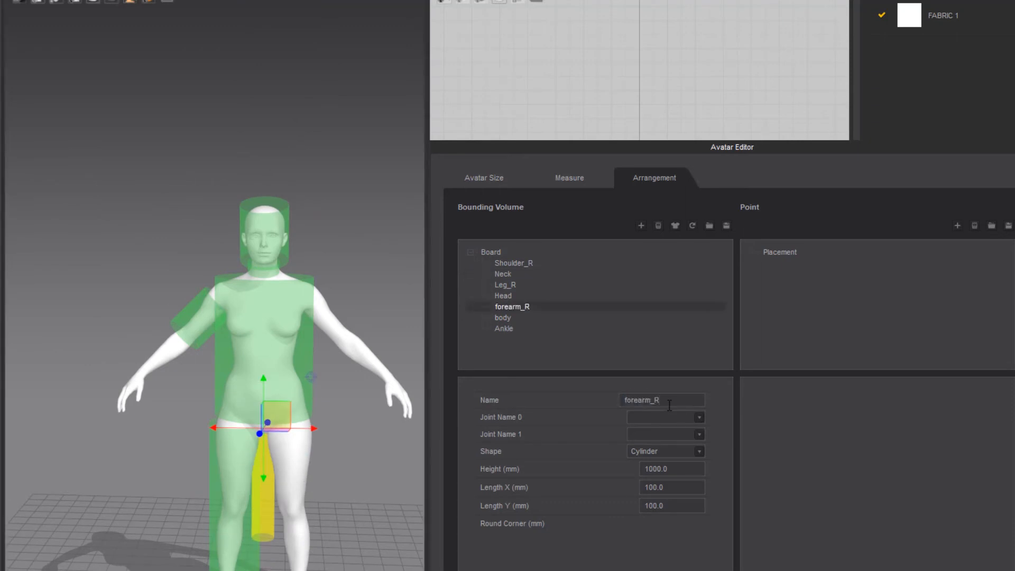
Move the forearm_R cylinder sideways to the right forearm and rotate it to match the arm's slope
drag(218, 427, 103, 427)
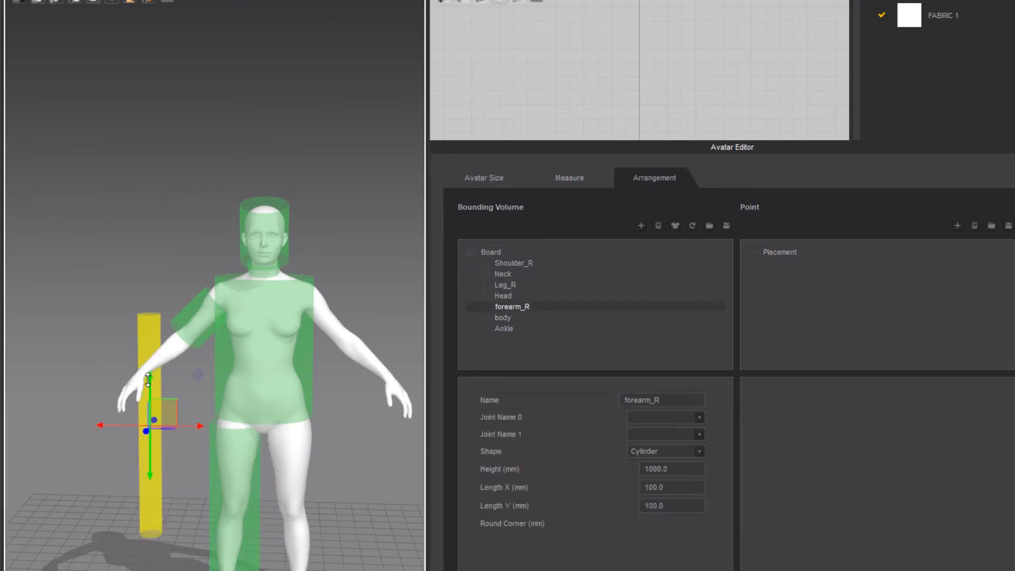
drag(148, 377, 218, 381)
click(42, 495)
right_drag(42, 496, 180, 521)
drag(187, 423, 215, 426)
right_drag(216, 425, 76, 422)
Set the forearm_R cylinder's height to 220 mm and both length X and length Y to 170 mm
drag(679, 469, 590, 458)
text(220)
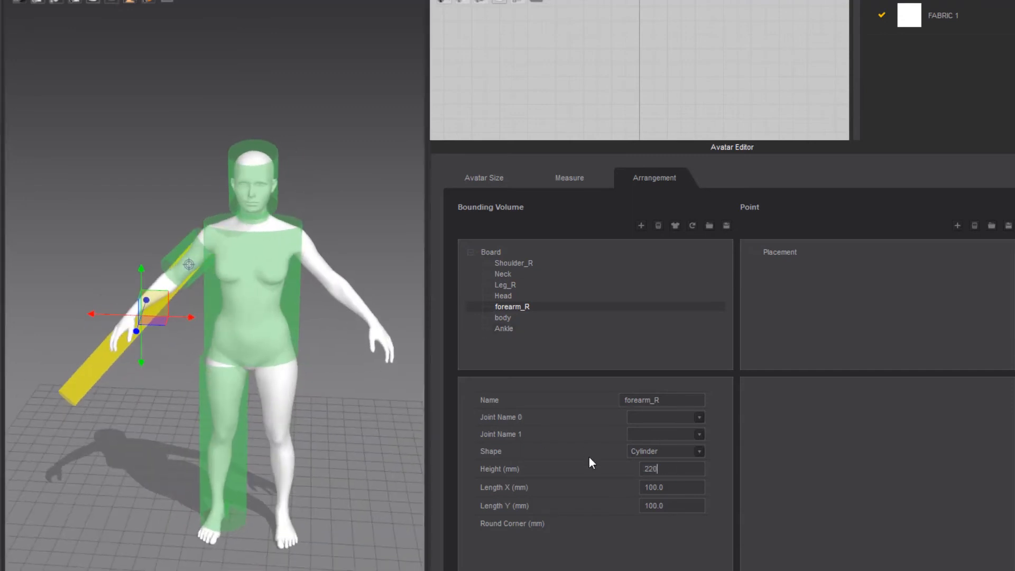
key(Return)
drag(681, 489, 624, 484)
text(170)
key(Return)
drag(679, 506, 621, 510)
text(170)
key(Return)
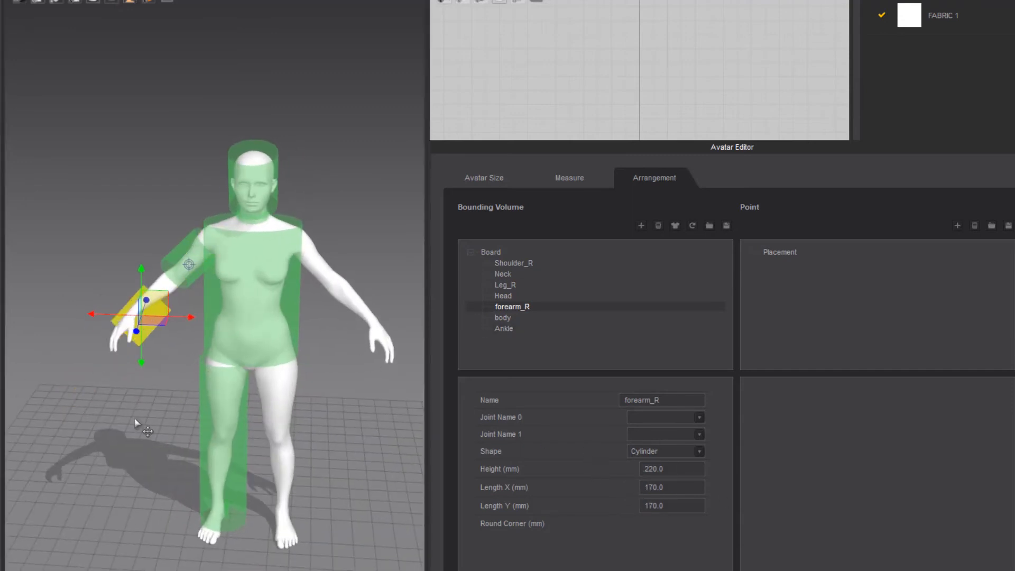
Position the forearm_R cylinder around the right forearm between elbow and wrist as seen from the front
right_drag(136, 423, 234, 427)
scroll(234, 427, up, 3)
drag(238, 437, 259, 415)
right_drag(259, 416, 111, 365)
drag(130, 318, 148, 319)
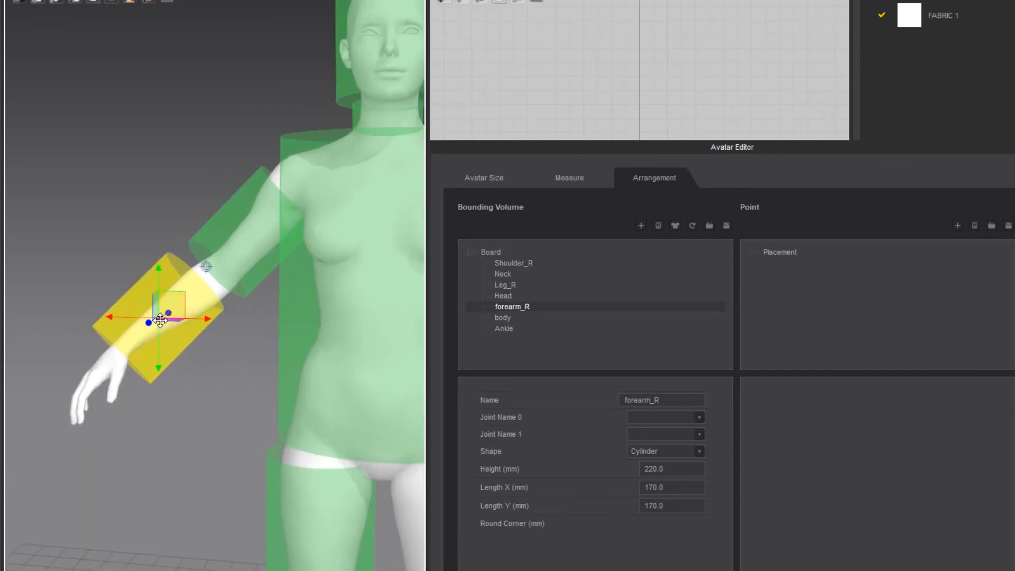
click(146, 319)
drag(131, 364, 116, 353)
Align the forearm_R cylinder with the forearm from the side and set its length X and length Y to 150 mm
right_drag(109, 408, 236, 467)
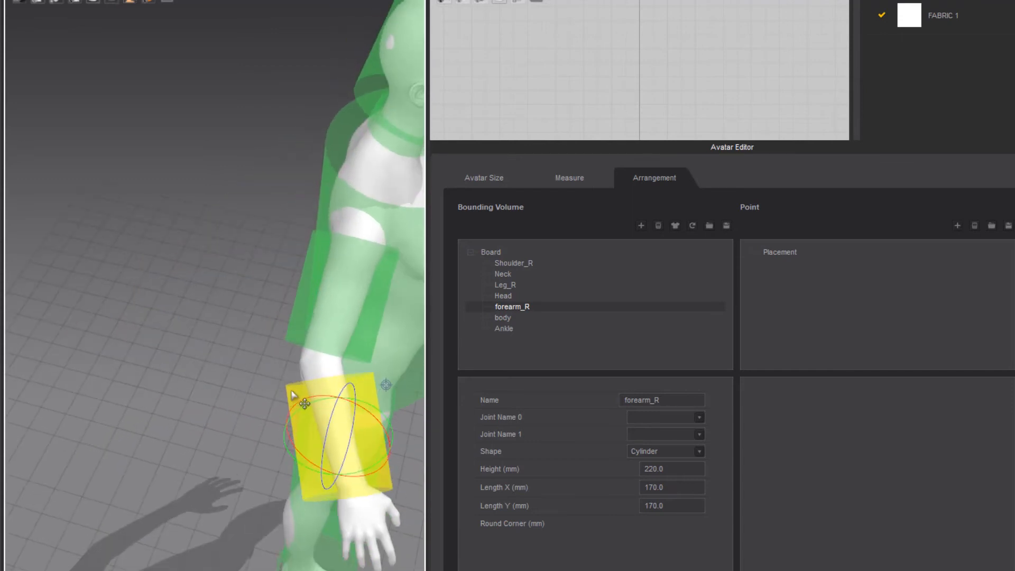
drag(298, 403, 291, 412)
drag(338, 435, 330, 423)
right_drag(330, 423, 190, 362)
drag(164, 300, 171, 311)
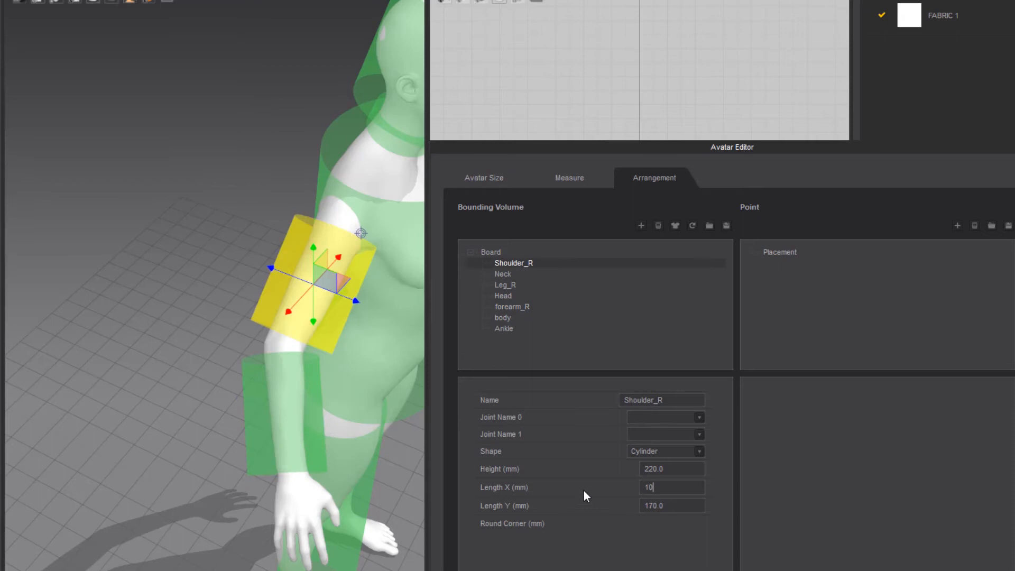
Set both length X and length Y of the Shoulder_R cylinder to 150 mm
key(BackSpace)
text(50)
key(Return)
drag(662, 506, 587, 507)
text(150)
key(Return)
Nudge the arm cylinders into line with the arm and set the Shoulder_R cylinder's height to 230 mm
right_drag(169, 435, 245, 463)
click(316, 447)
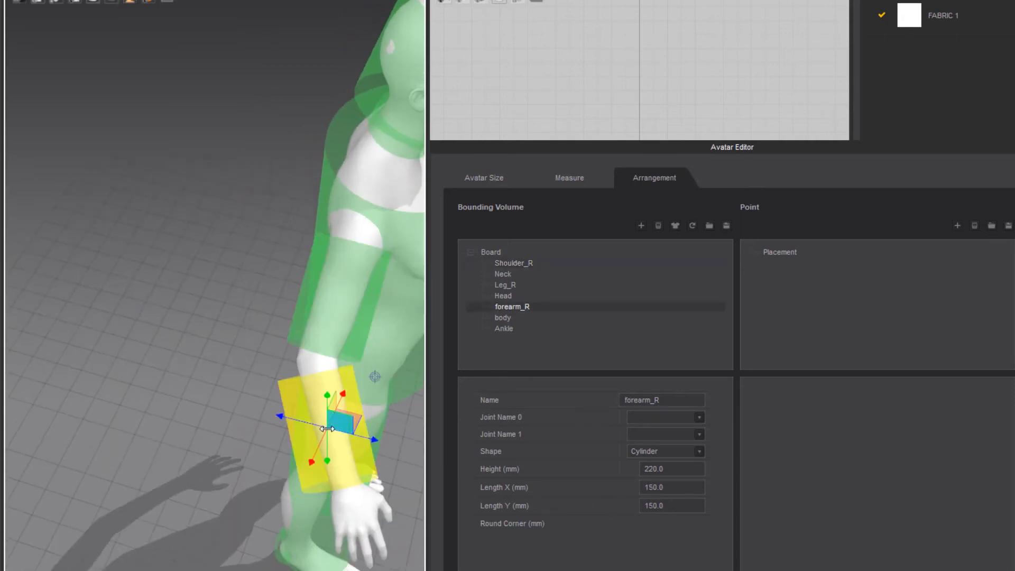
click(319, 329)
right_drag(252, 291, 150, 234)
drag(669, 469, 616, 466)
text(230)
key(Return)
Fine-tune the Shoulder_R and forearm_R cylinders' positions so they follow the right arm end to end
right_drag(175, 376, 271, 432)
drag(373, 296, 372, 287)
right_drag(211, 393, 106, 322)
click(184, 304)
right_drag(183, 304, 143, 301)
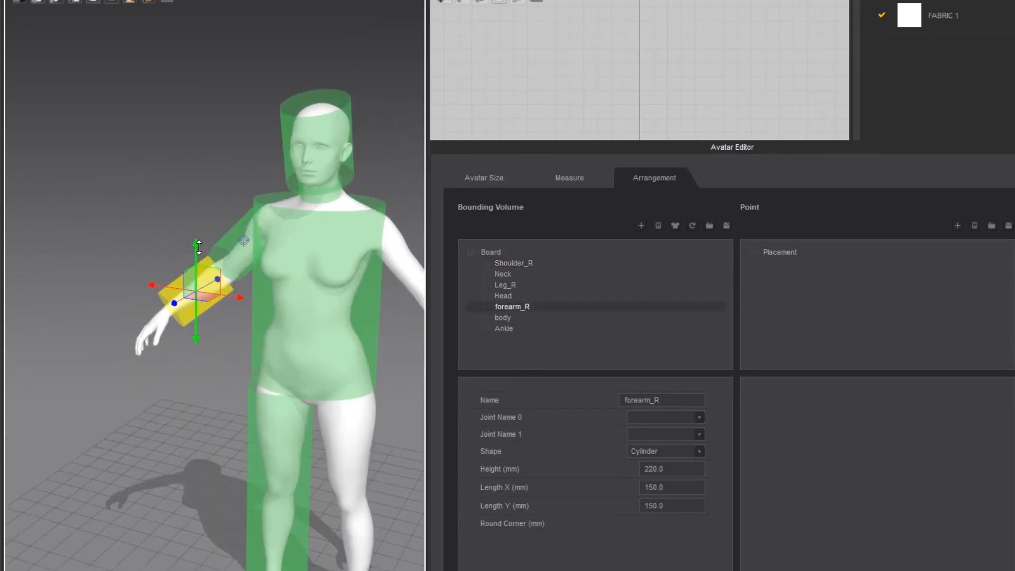
click(157, 404)
right_drag(157, 403, 188, 344)
click(180, 241)
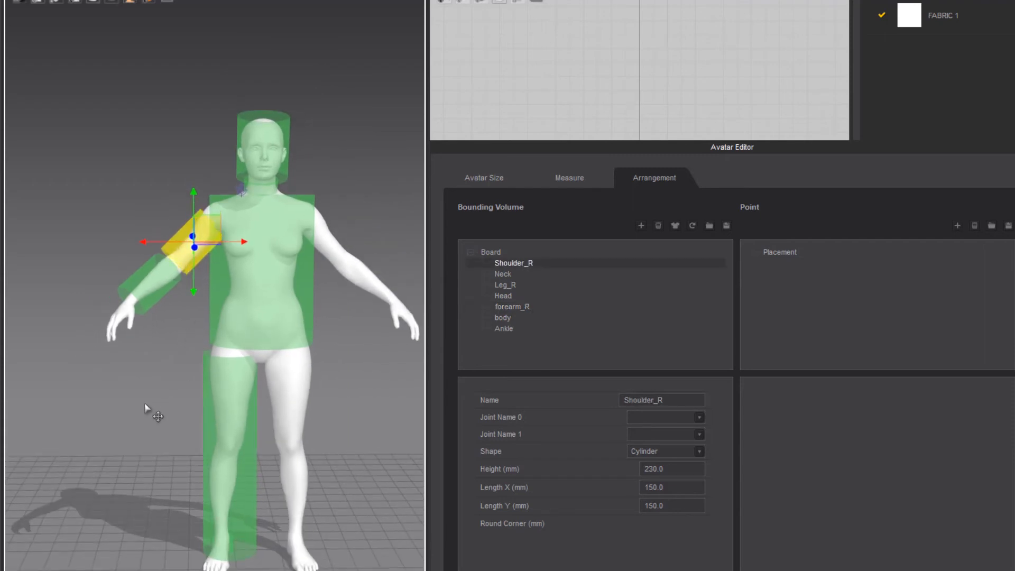
click(145, 426)
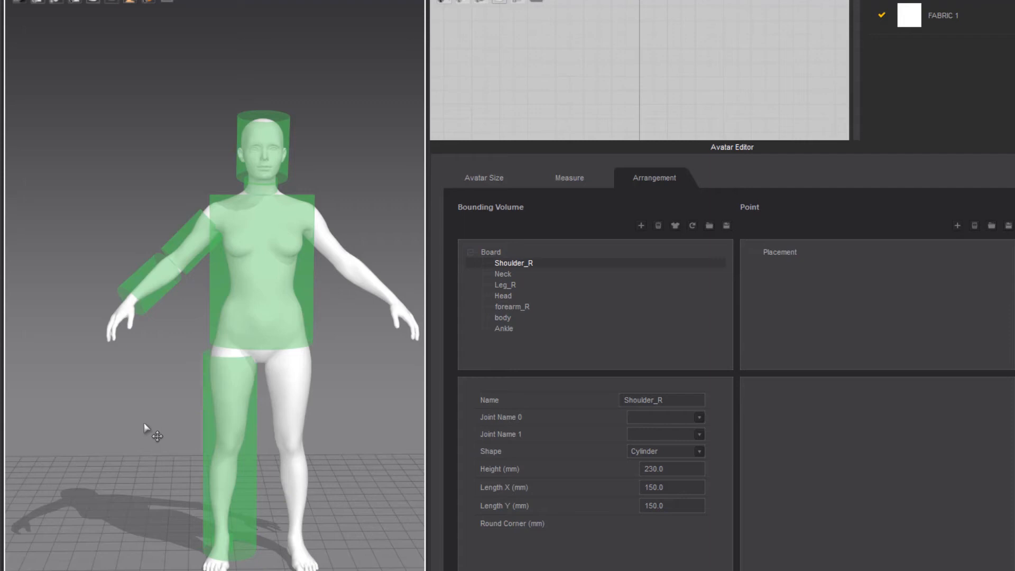
middle_drag(152, 420, 118, 395)
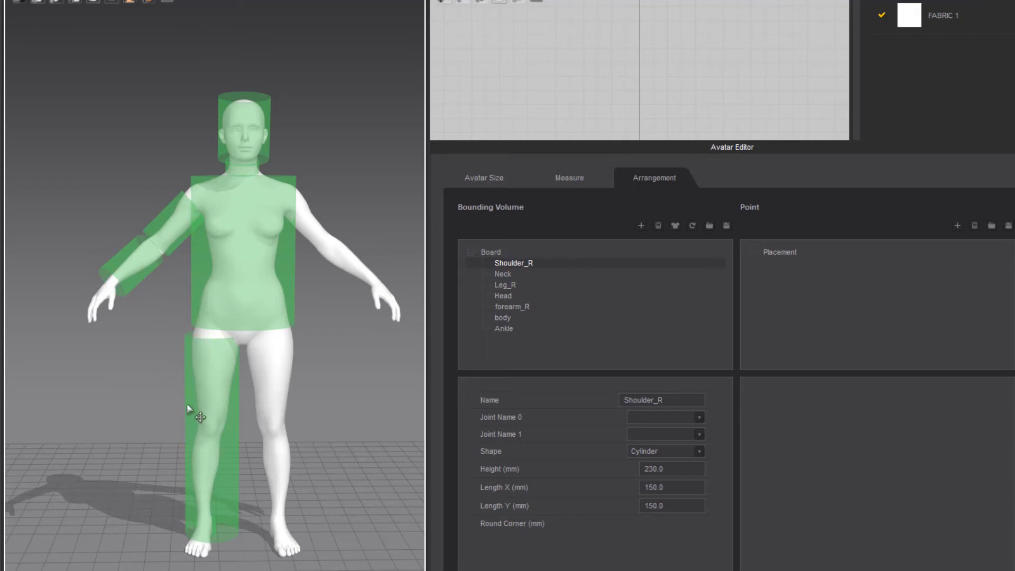
click(197, 382)
drag(212, 393, 212, 390)
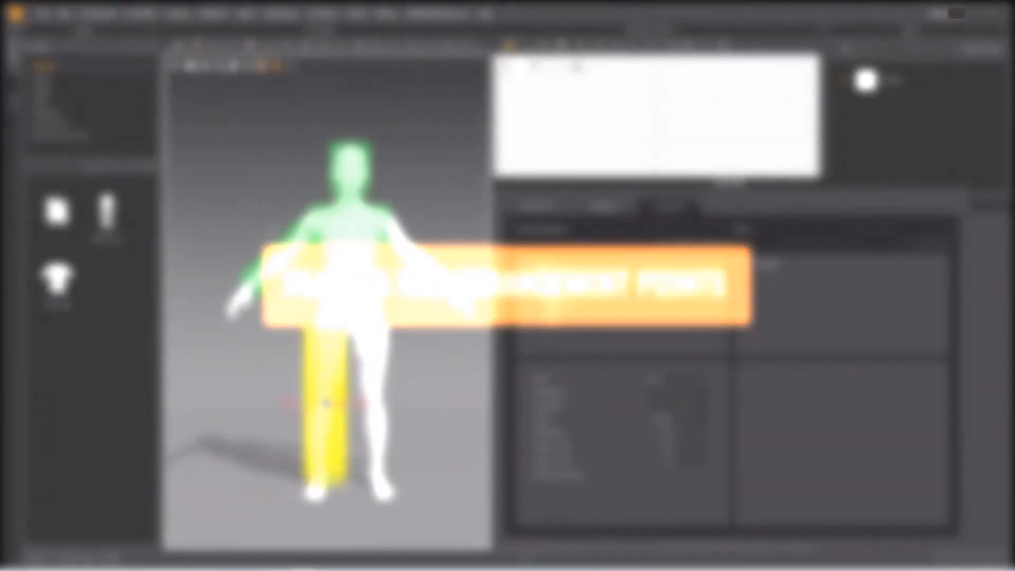
click(262, 373)
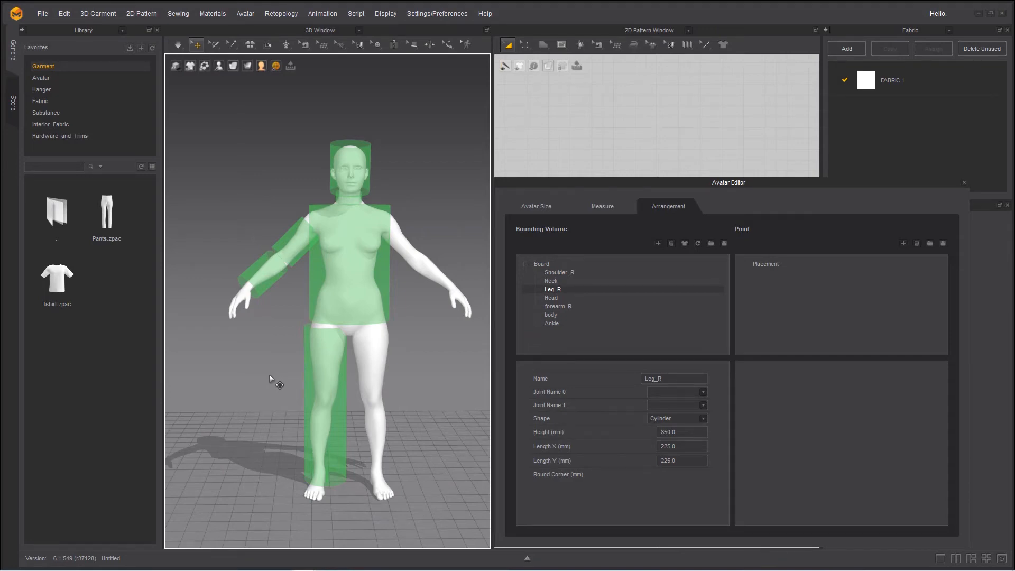
click(43, 14)
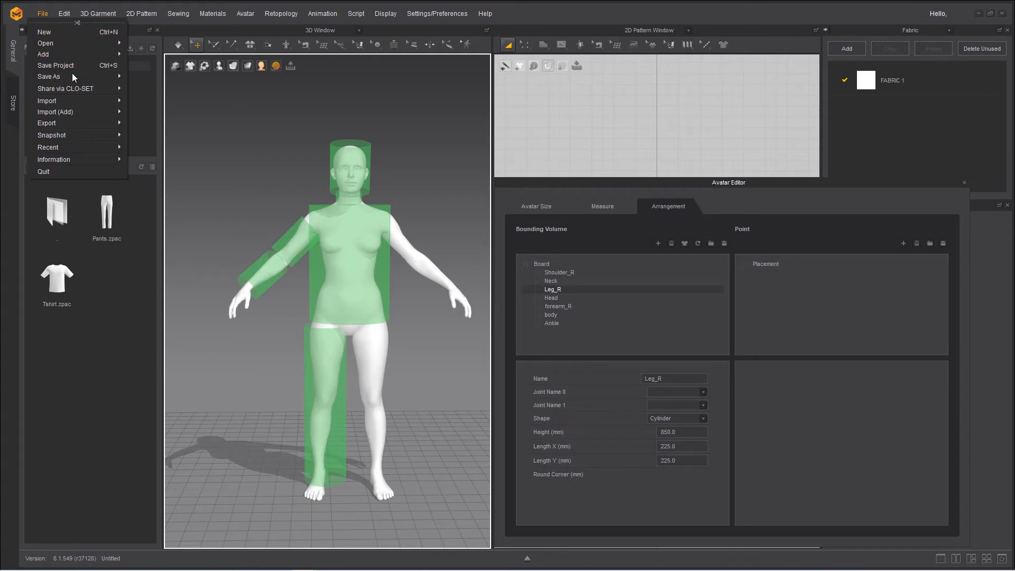
mouse_move(73, 75)
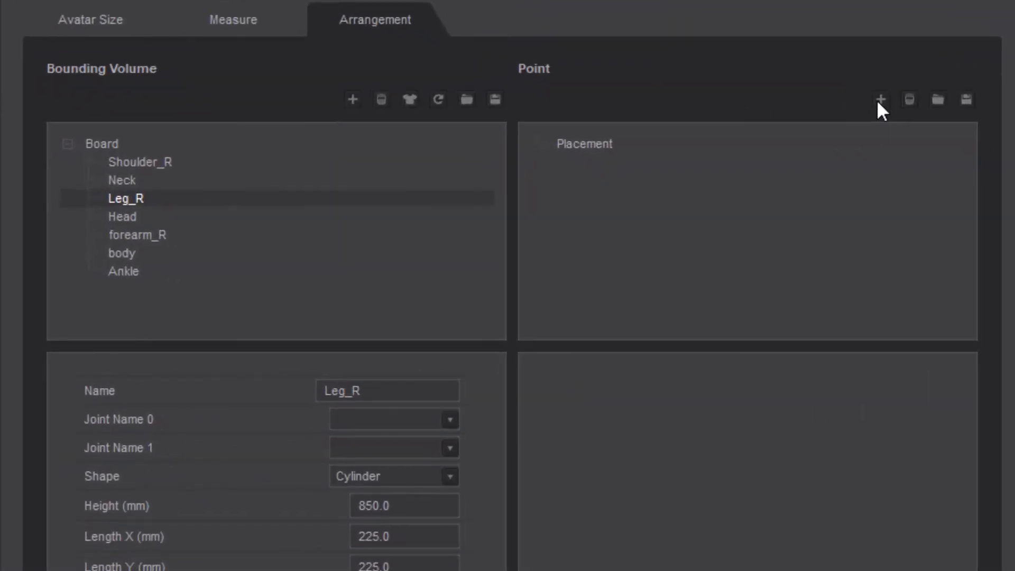
Add an arrangement point and assign it to the body bounding volume
click(879, 99)
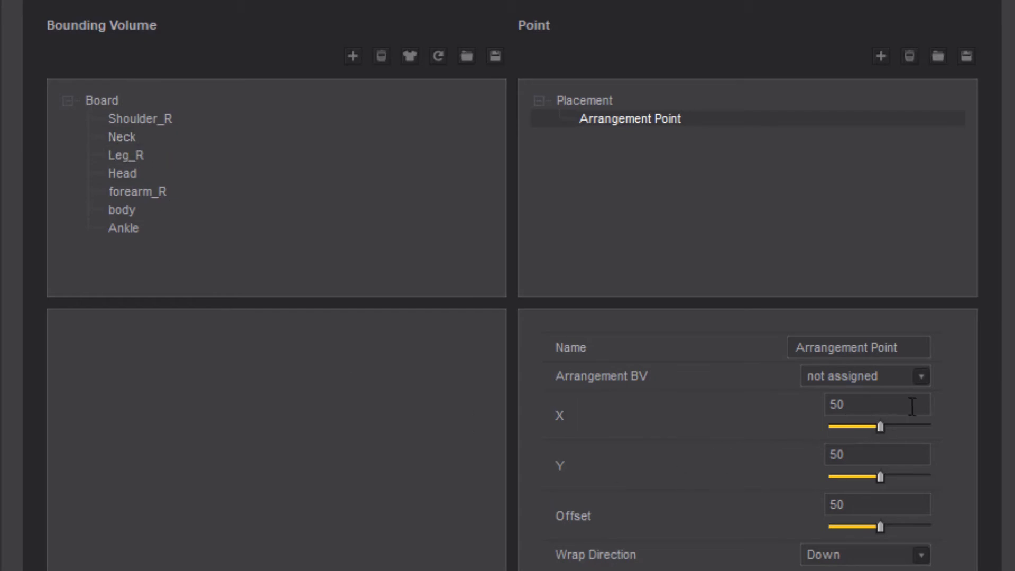
click(922, 381)
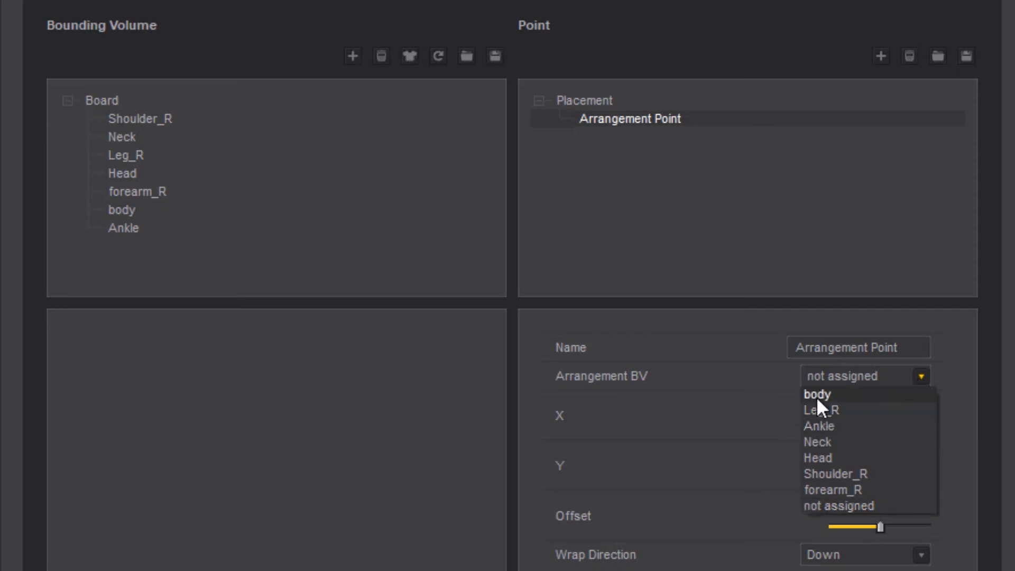
click(818, 400)
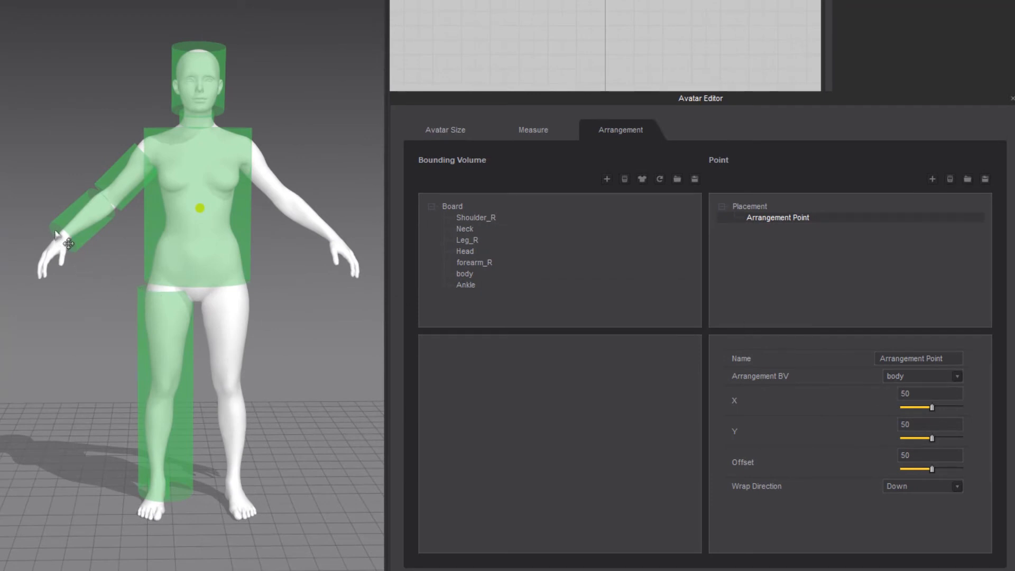
scroll(134, 255, up, 4)
scroll(134, 256, up, 2)
middle_drag(176, 256, 141, 322)
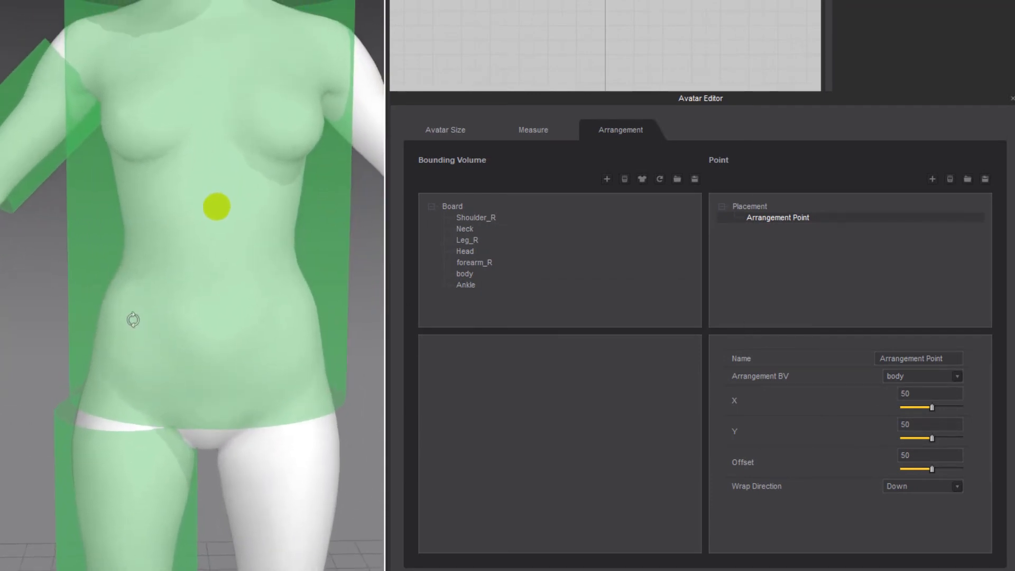
Rename the body's arrangement point as body_front_1 and set its Y to 85
click(5, 316)
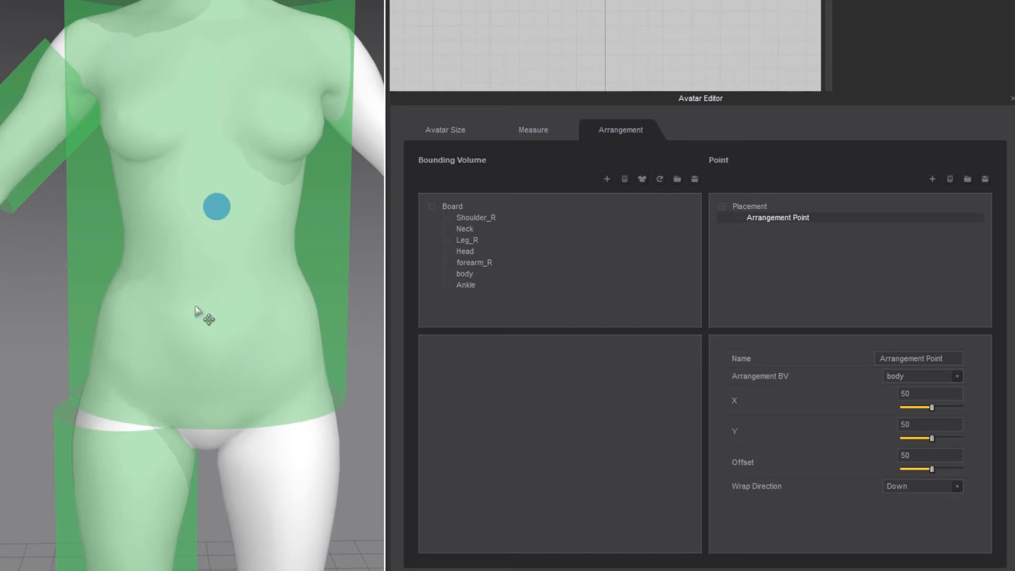
click(218, 206)
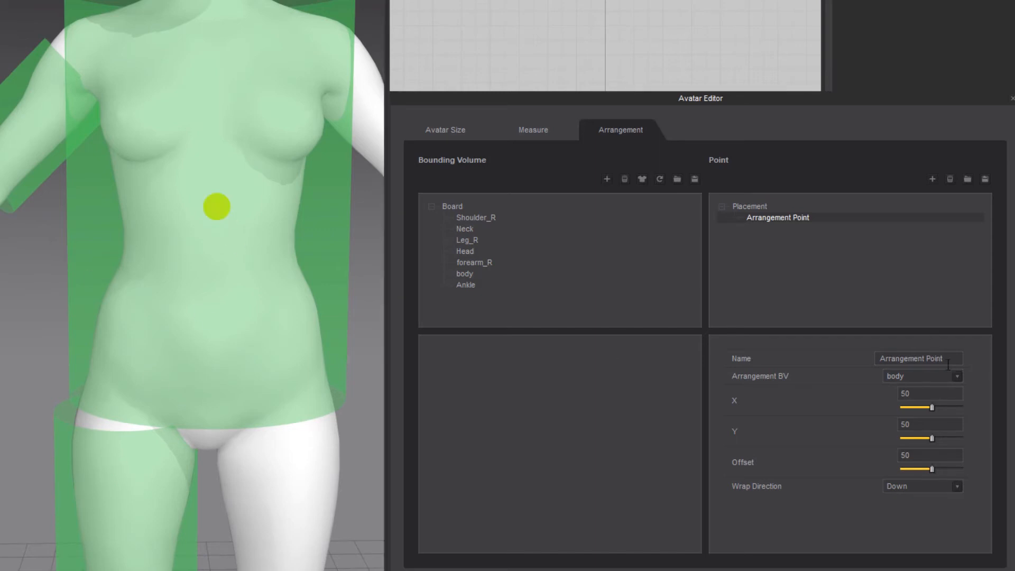
drag(879, 362, 1001, 359)
text(body_front_1)
drag(931, 438, 886, 431)
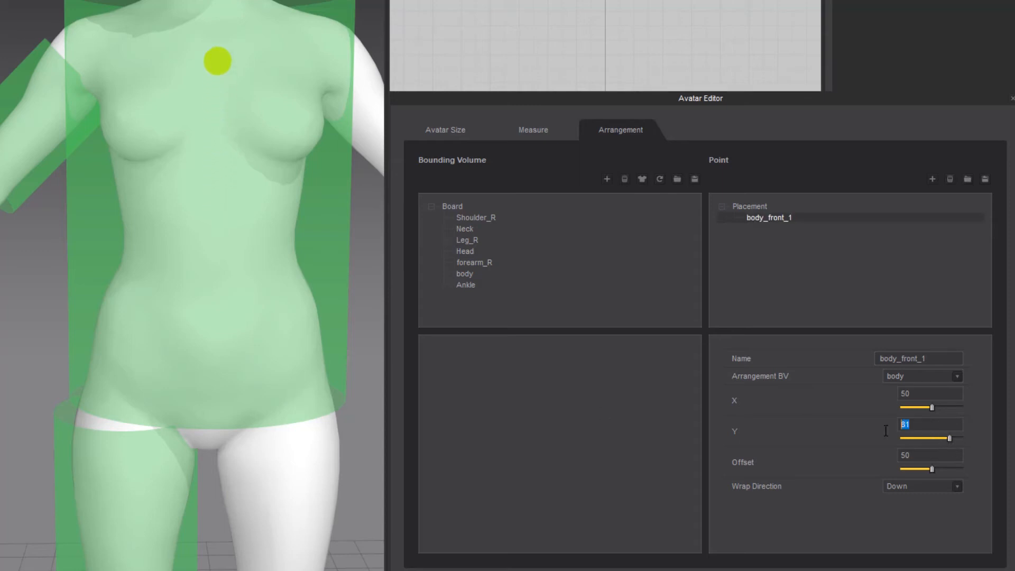
text(85)
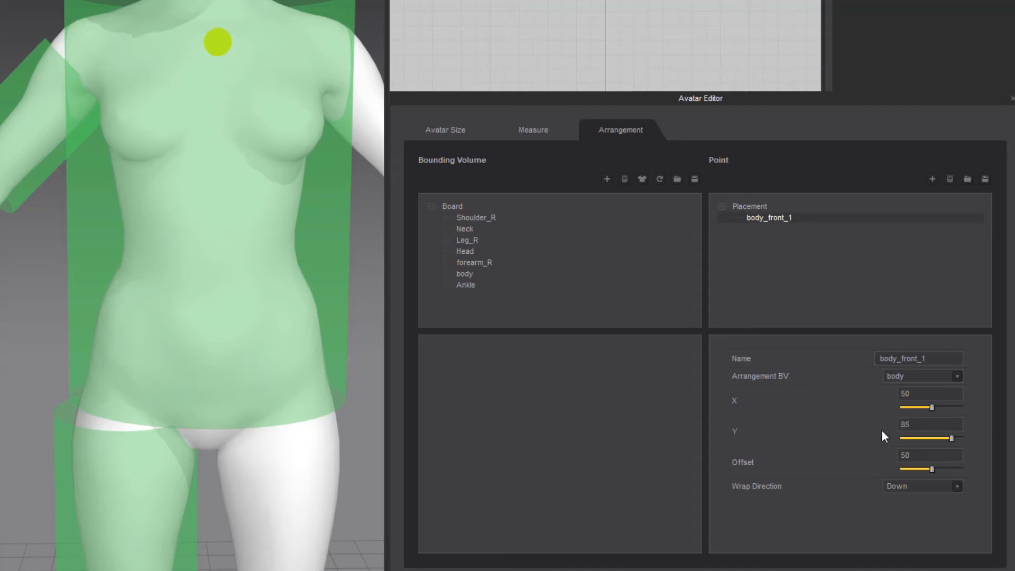
Add a second arrangement point and name it body_front_2, reusing the first point's name
middle_drag(249, 307, 222, 341)
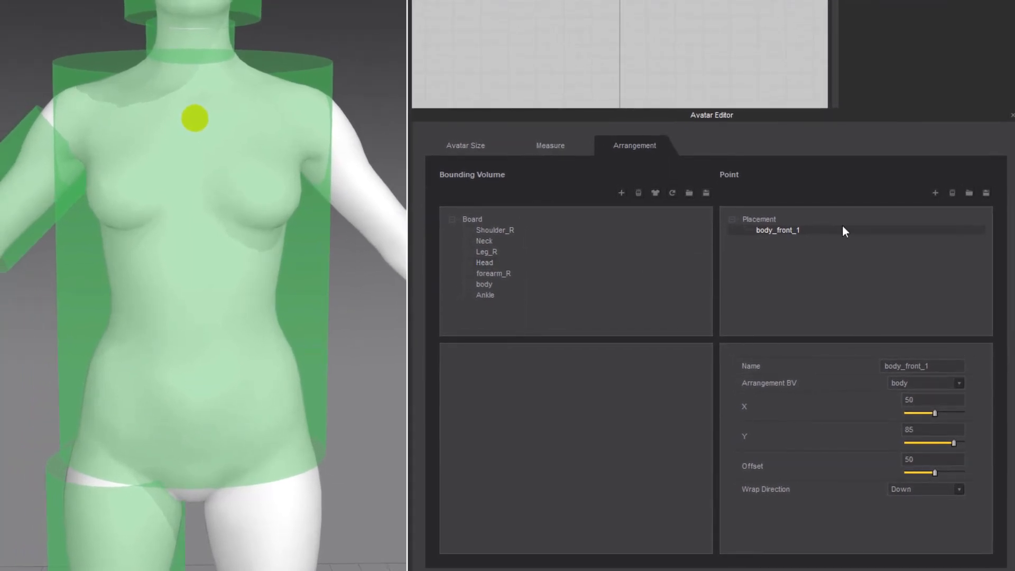
double_click(968, 366)
key(ctrl+c)
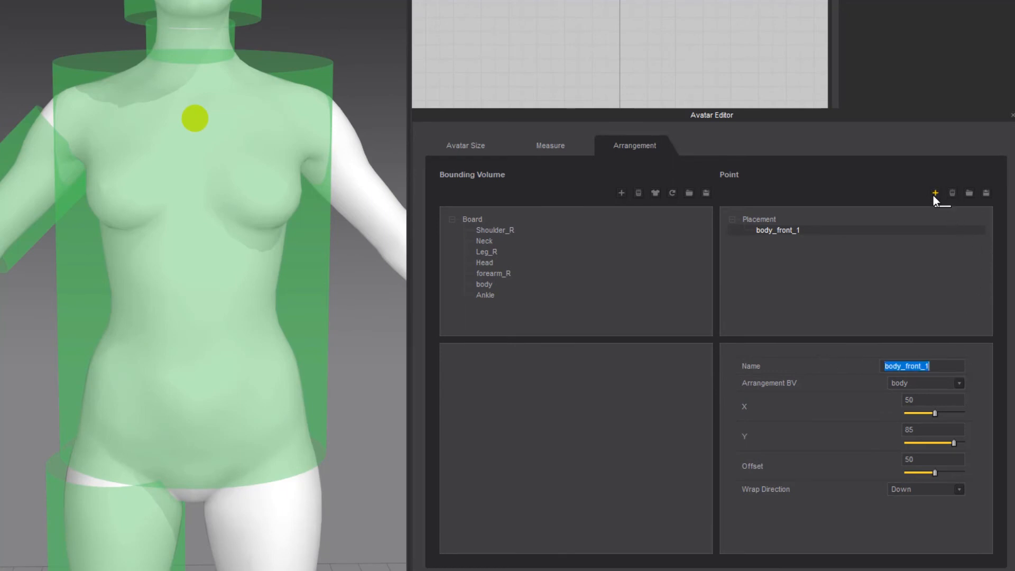
click(934, 194)
double_click(952, 367)
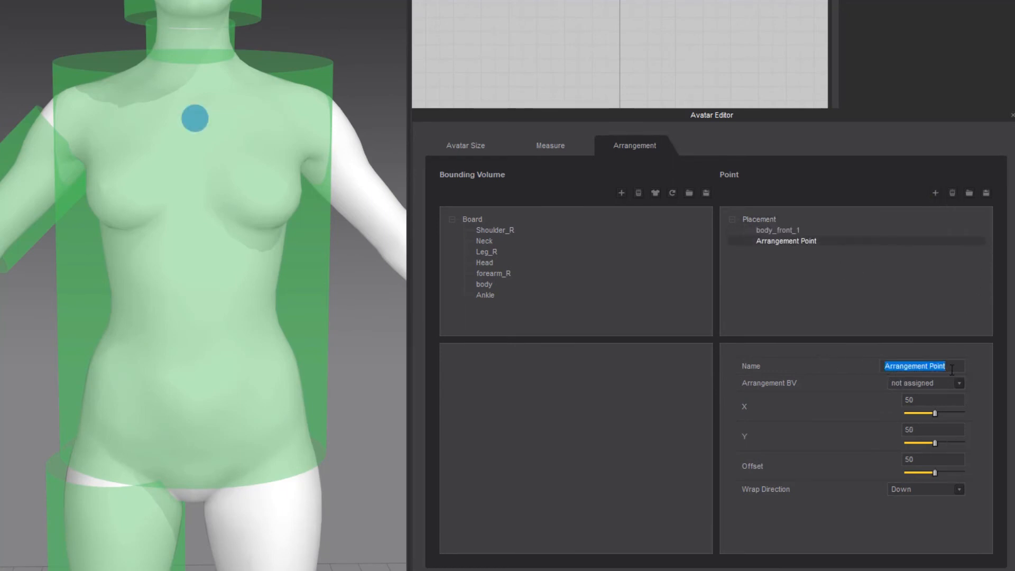
key(ctrl+v)
key(BackSpace)
text(2)
key(Return)
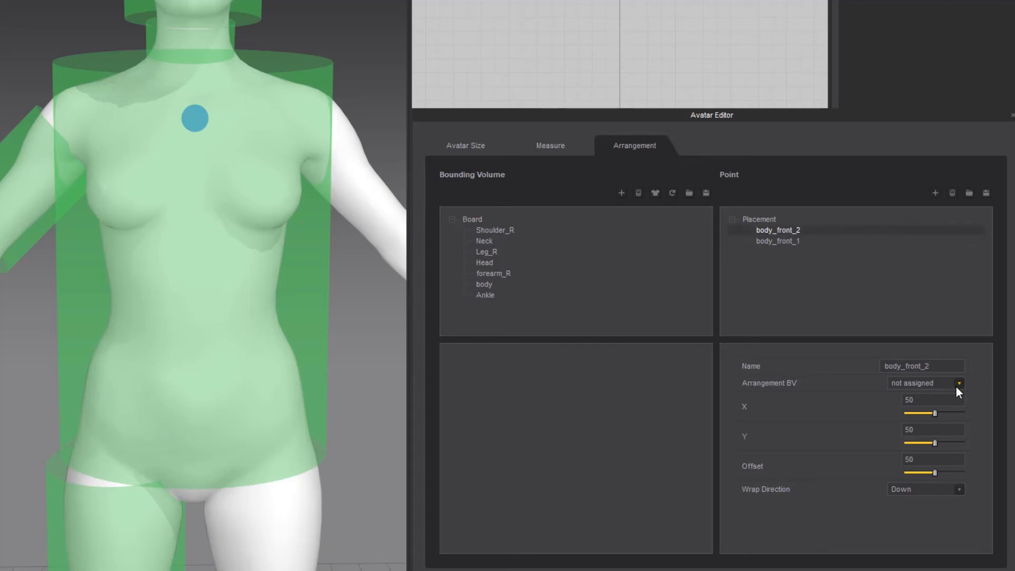
Assign body_front_2 to the body bounding volume and set its Y to 65
click(956, 385)
click(932, 392)
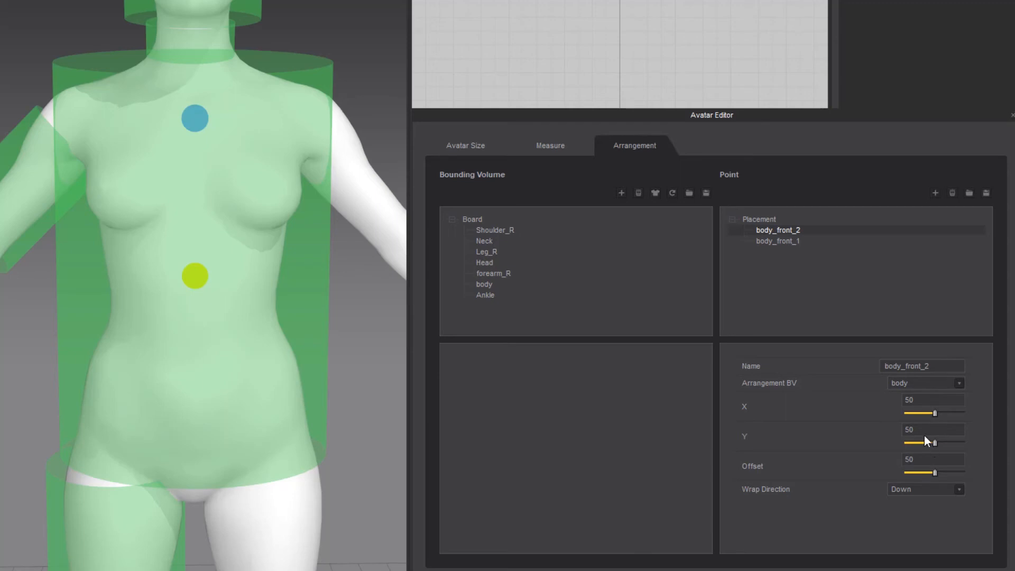
click(924, 430)
click(924, 431)
drag(923, 430, 893, 430)
text(65)
key(Return)
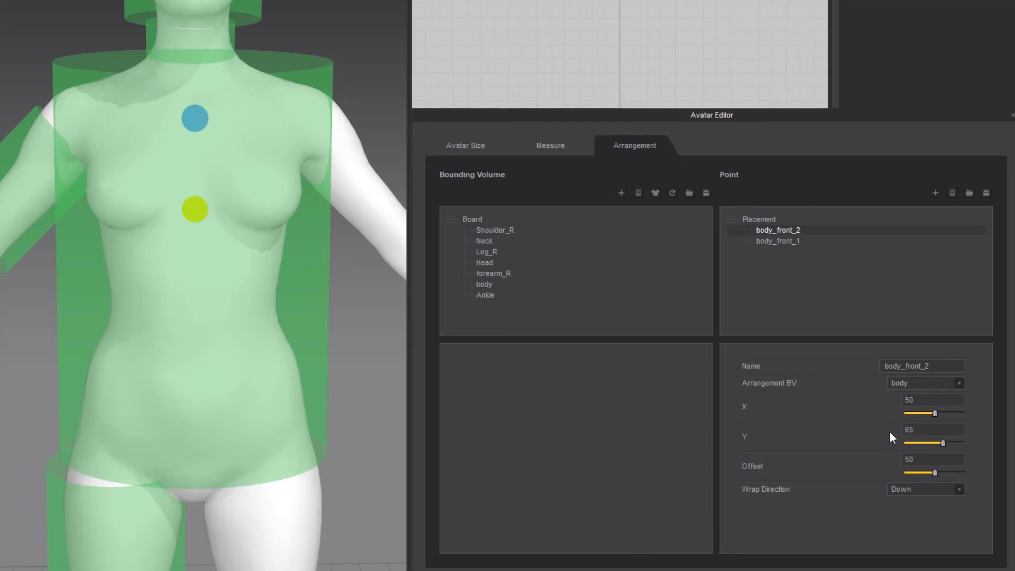
Add a third arrangement point and name it body_front_3
click(935, 193)
click(949, 366)
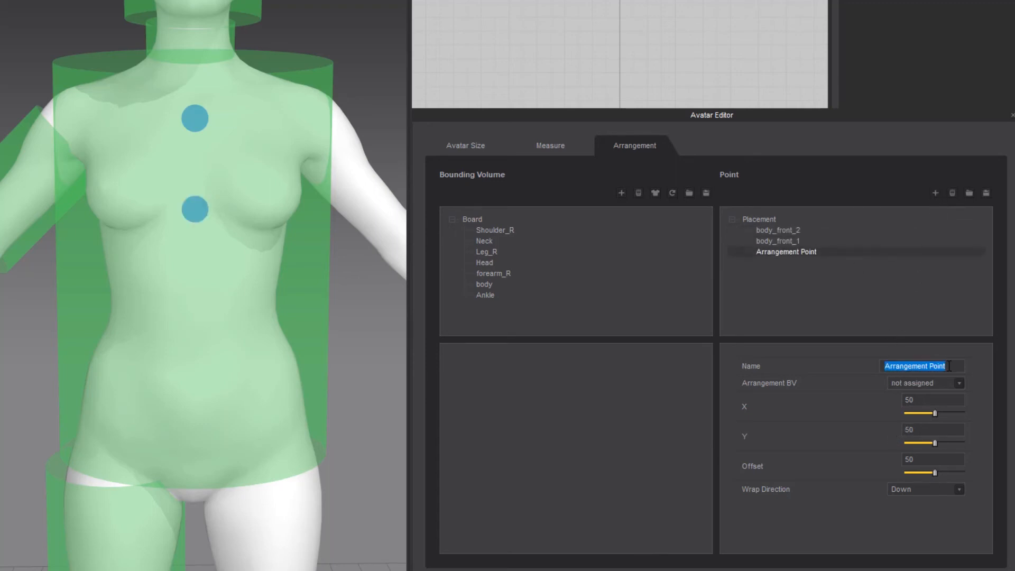
key(ctrl+v)
key(BackSpace)
text(3)
key(Return)
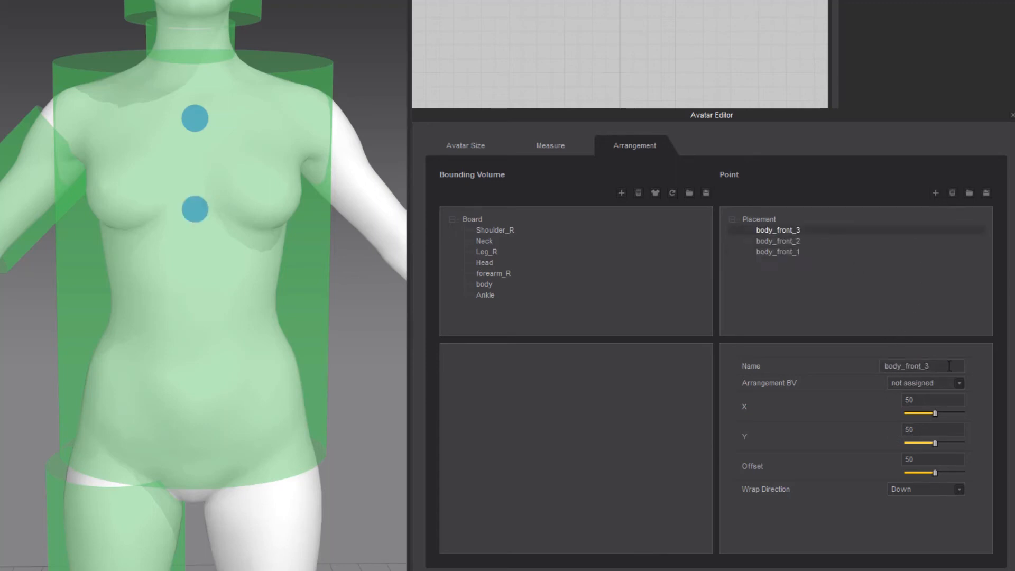
Set the Y of body_front_3 to 45 and assign it to the body bounding volume
click(928, 430)
text(45)
key(Return)
click(962, 384)
click(932, 394)
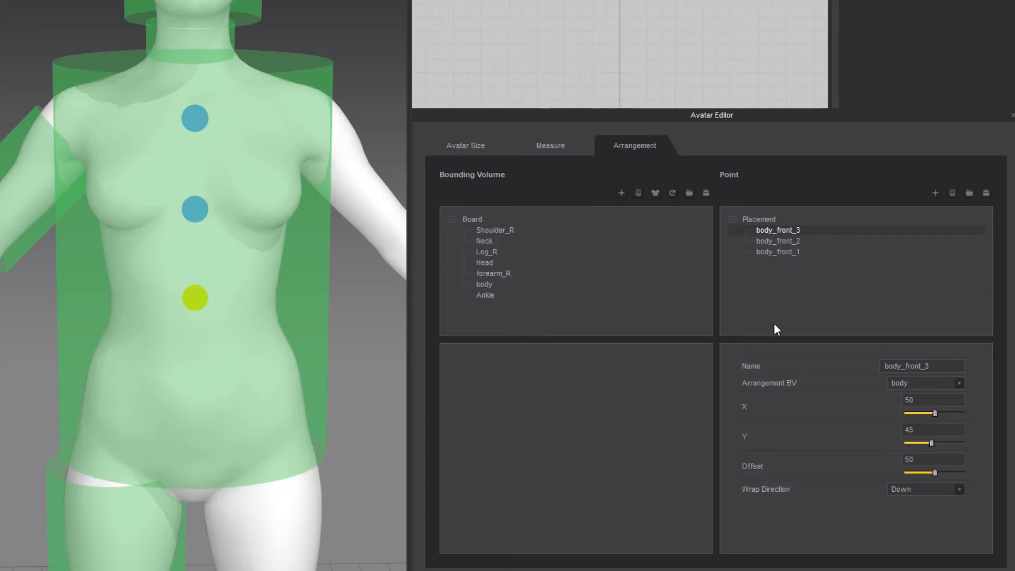
Add an arrangement point named body_front_4 on the body bounding volume with Y set to 25
click(935, 193)
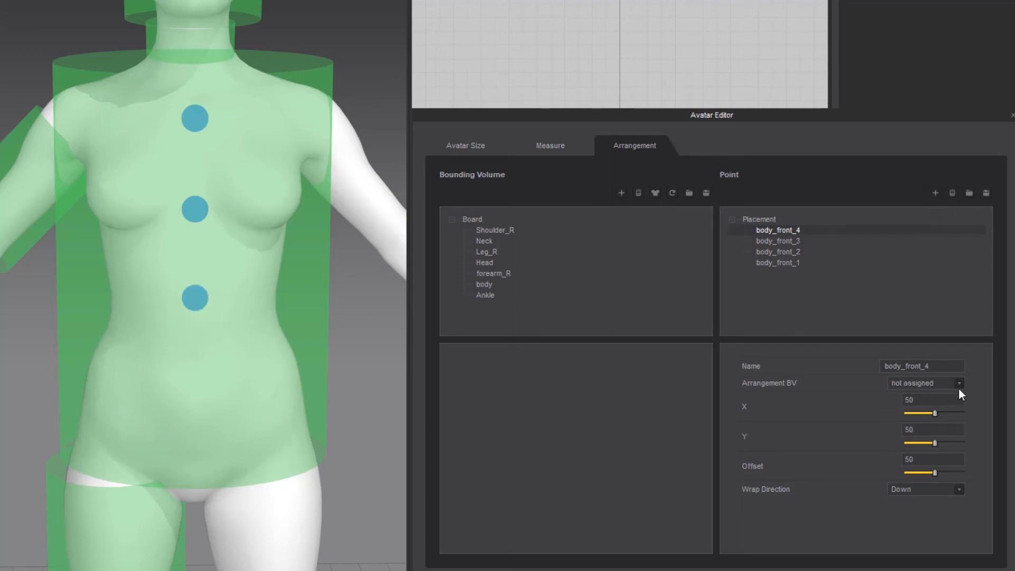
click(959, 386)
click(918, 394)
double_click(933, 432)
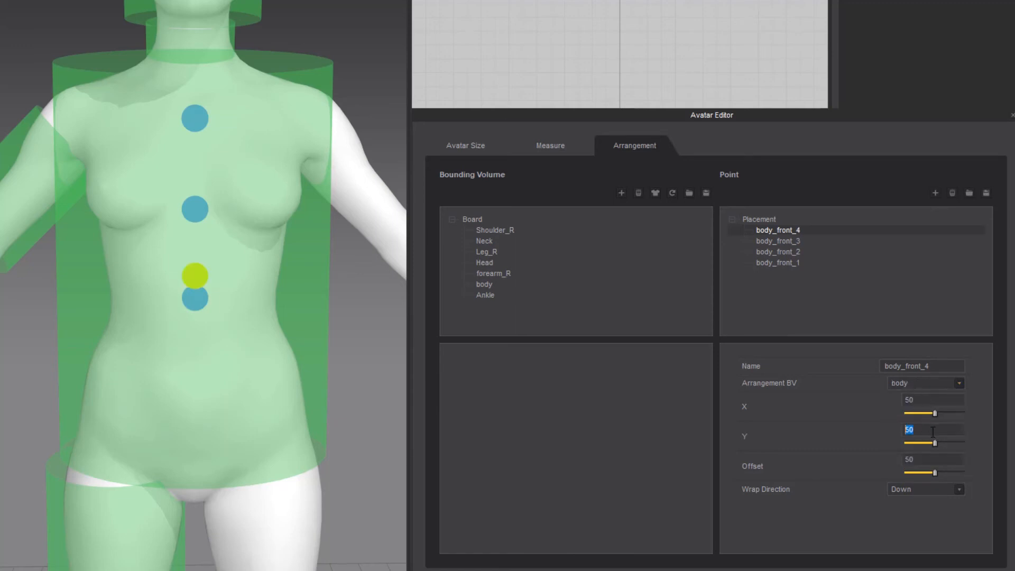
text(25)
key(Return)
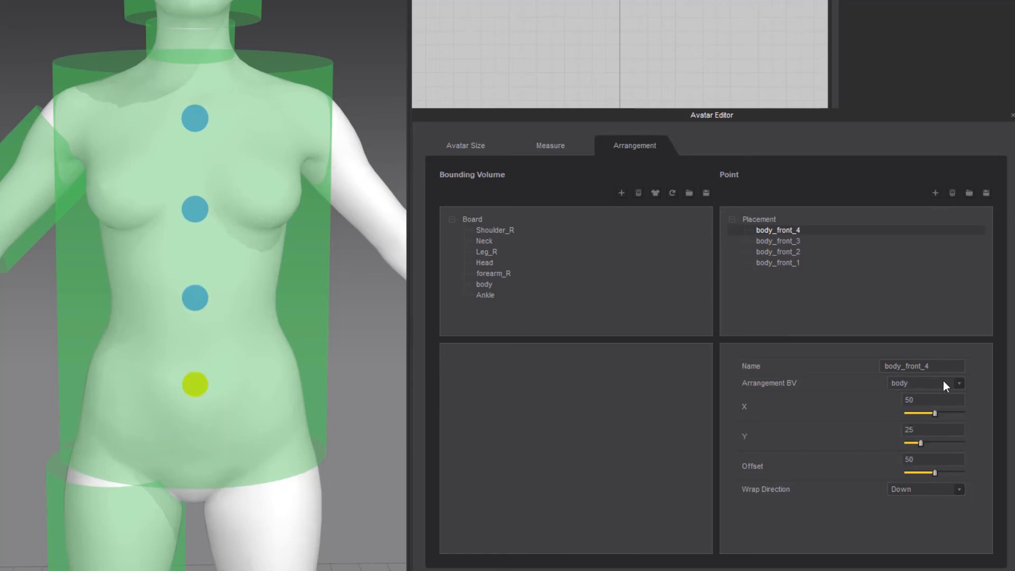
Add a fifth arrangement point and name it body_front_5
click(935, 193)
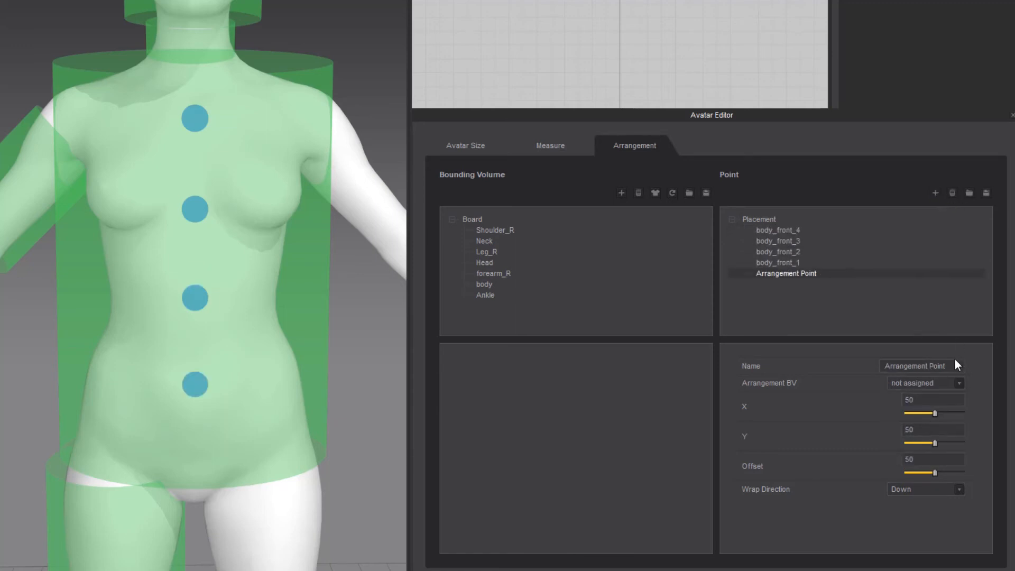
triple_click(954, 366)
text(body_front_1)
key(BackSpace)
text(5)
key(Return)
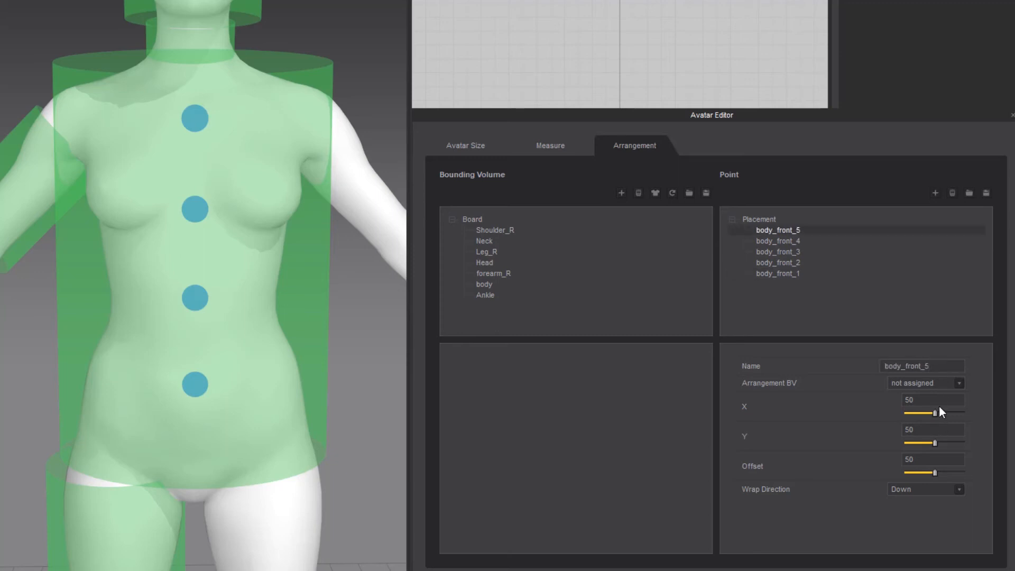
Assign body_front_5 to the body bounding volume and set its Y to 5
click(946, 384)
click(925, 396)
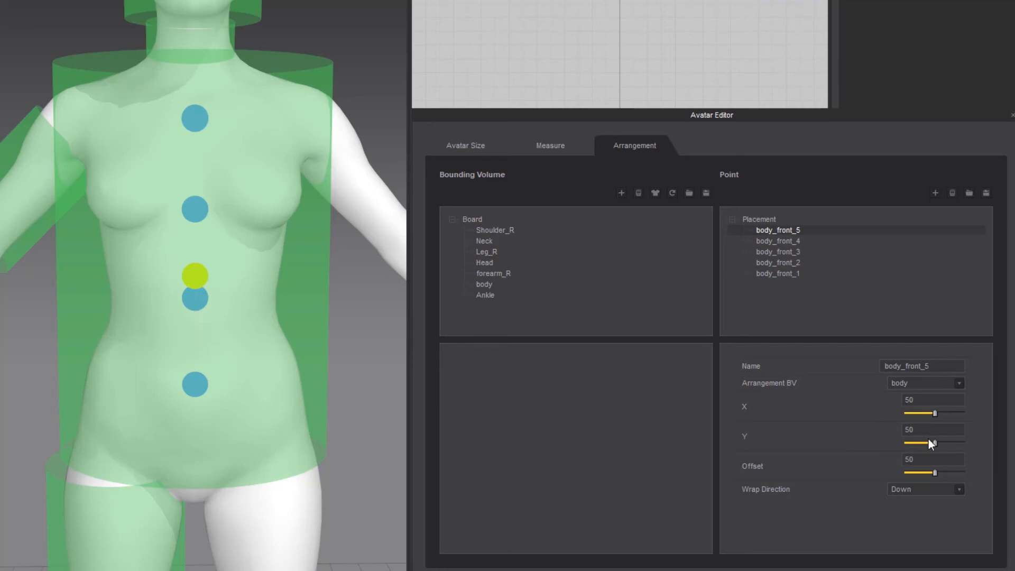
double_click(930, 431)
text(5)
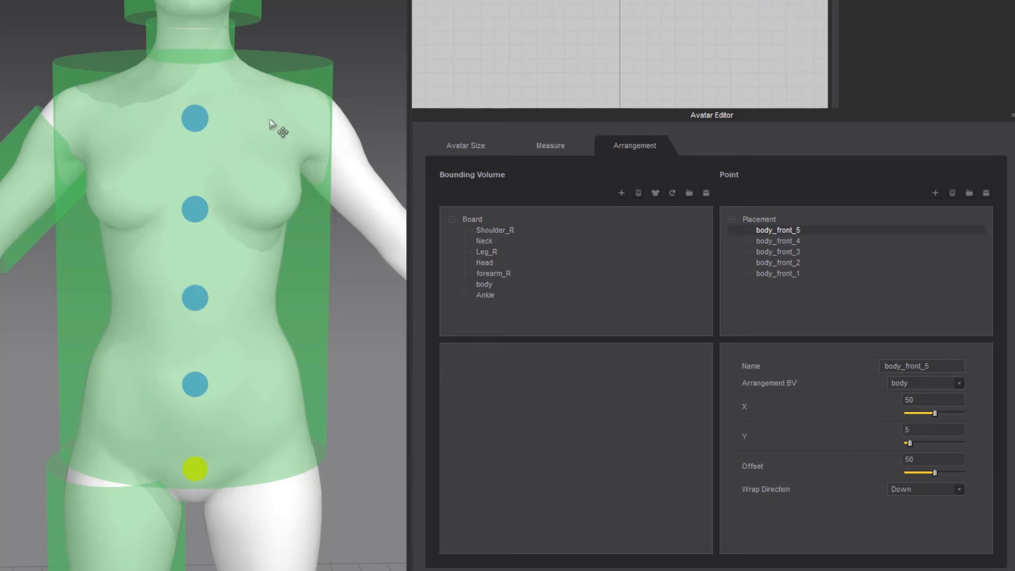
Check the leg cylinder's bounding volume name and add a new arrangement point for it
scroll(197, 154, down, 5)
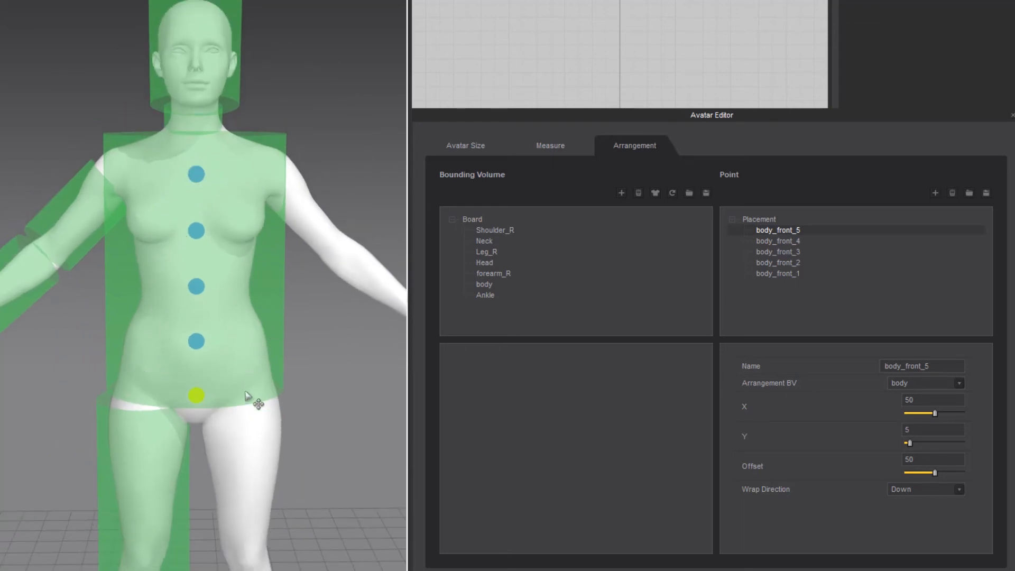
middle_drag(205, 390, 262, 173)
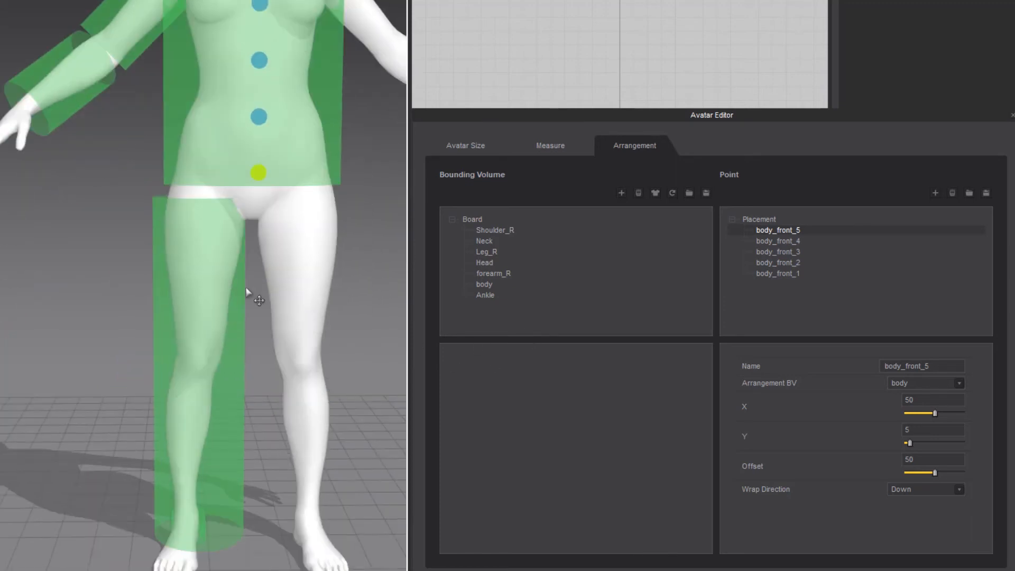
click(171, 290)
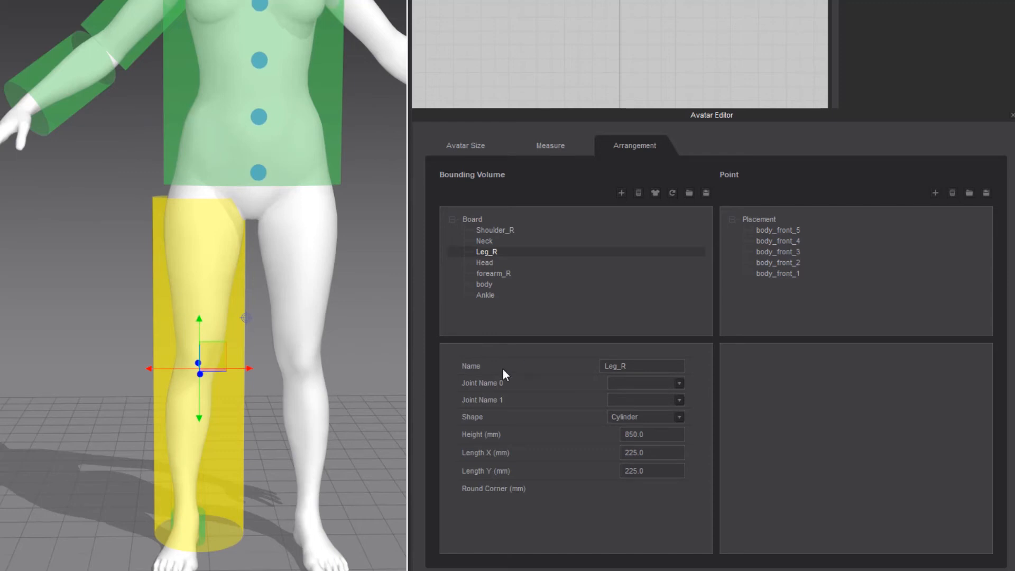
click(935, 193)
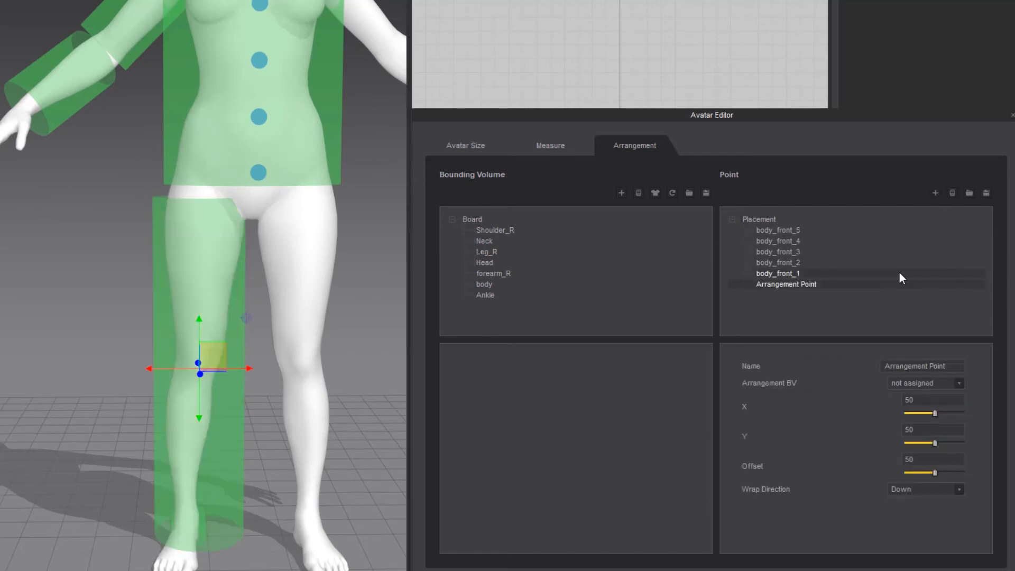
Name the new arrangement point Leg_thigh_L
click(945, 366)
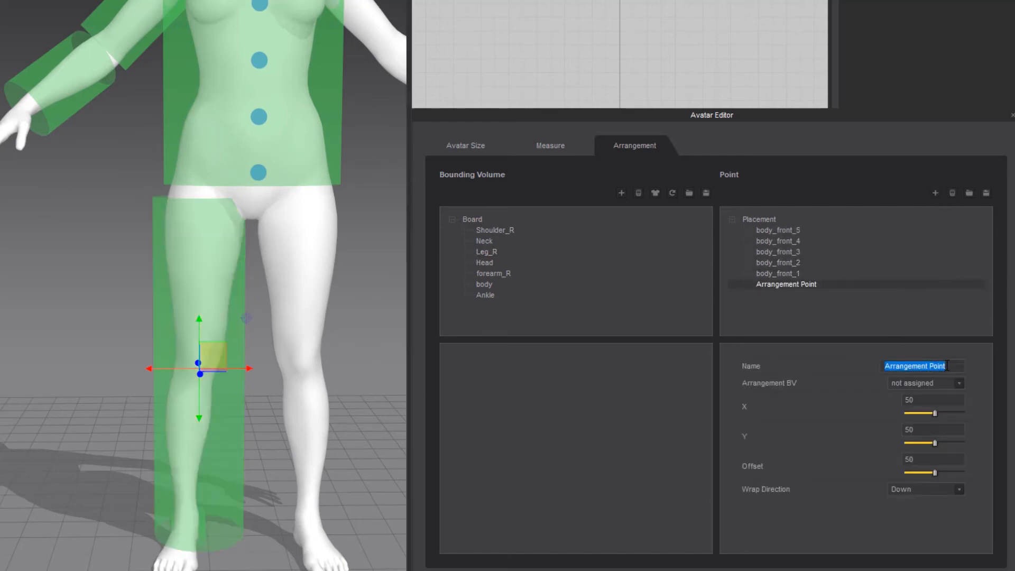
text(Leg)
text(_R)
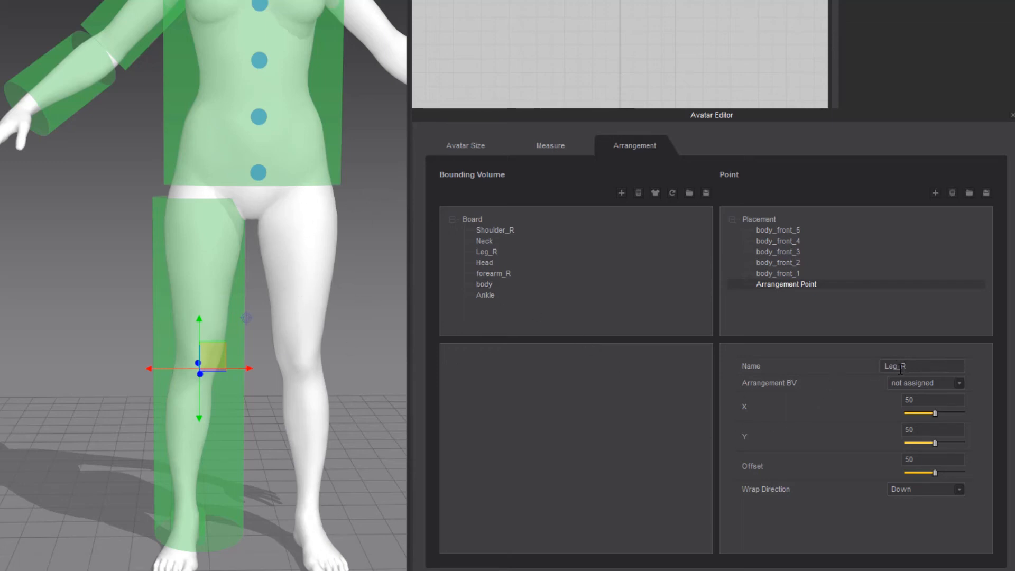
drag(900, 368, 907, 368)
key(Return)
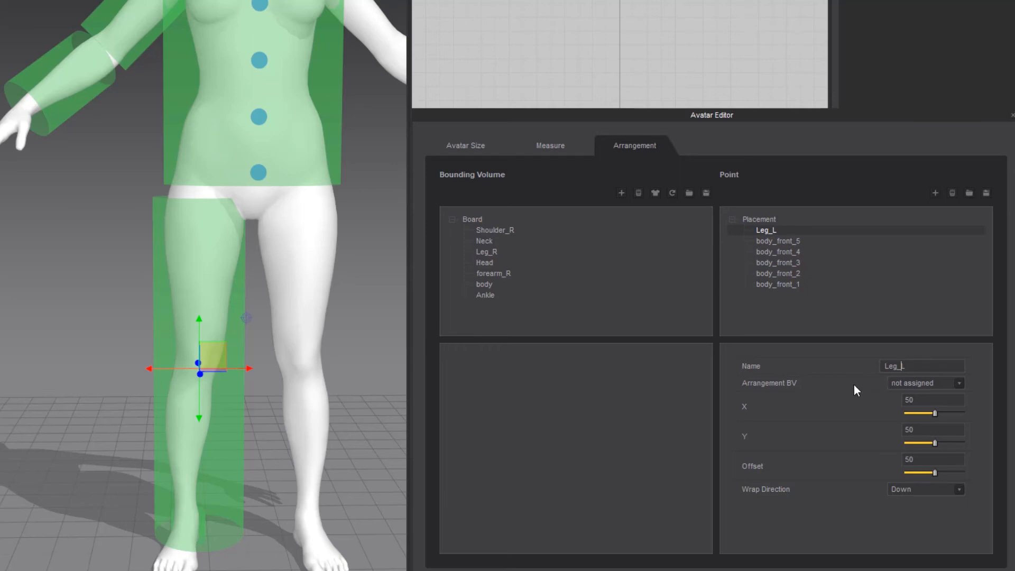
text(thigh_)
Assign Leg_thigh_L to the Leg_R bounding volume and raise its Y to 85
drag(935, 442, 933, 443)
click(962, 384)
click(902, 405)
drag(928, 443, 953, 451)
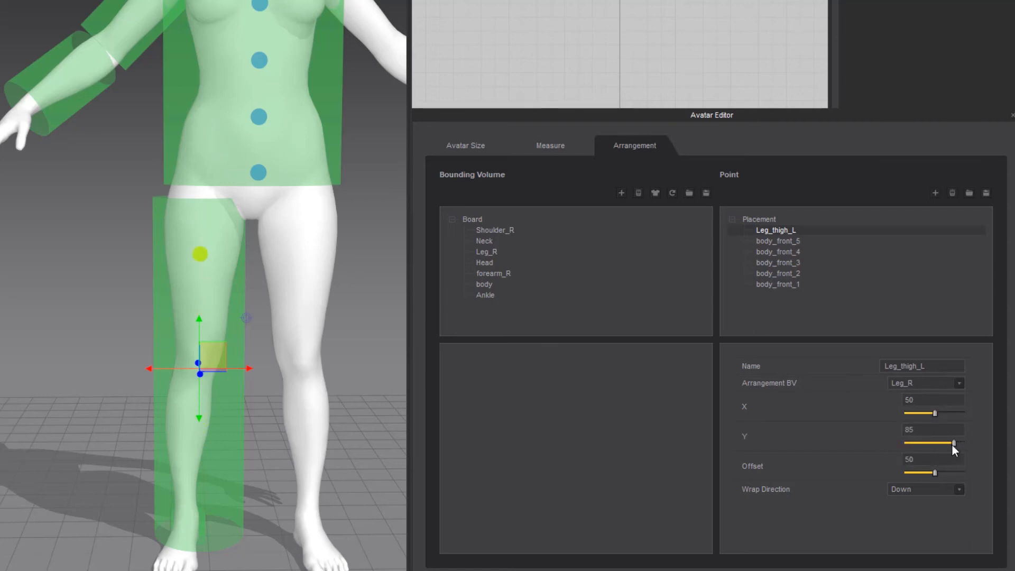
Adjust the Leg_thigh_L point's horizontal placement on the leg cylinder, setting its X to 51
drag(937, 413, 936, 414)
scroll(277, 413, down, 4)
middle_drag(210, 419, 203, 448)
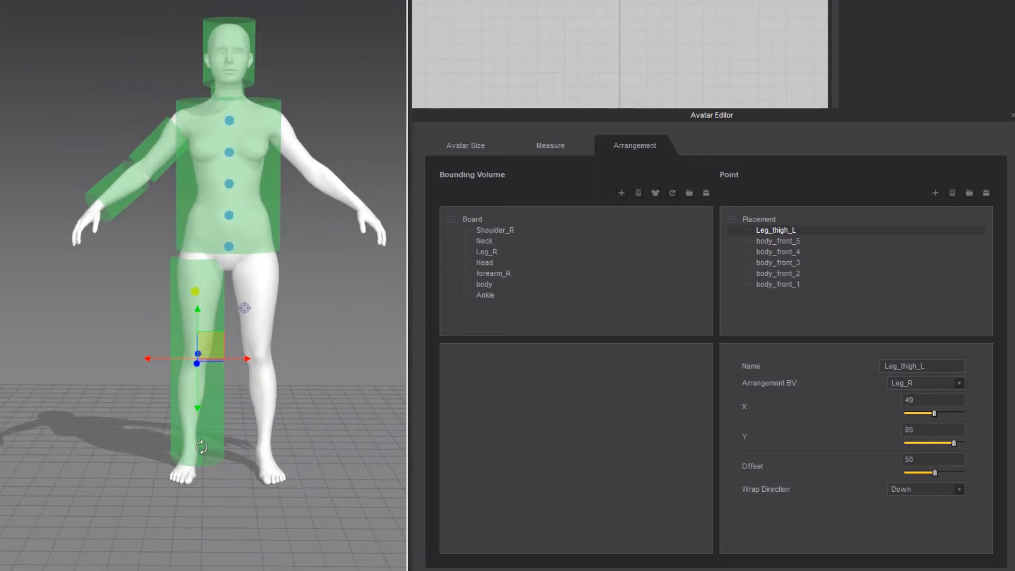
right_drag(203, 448, 200, 447)
key(2)
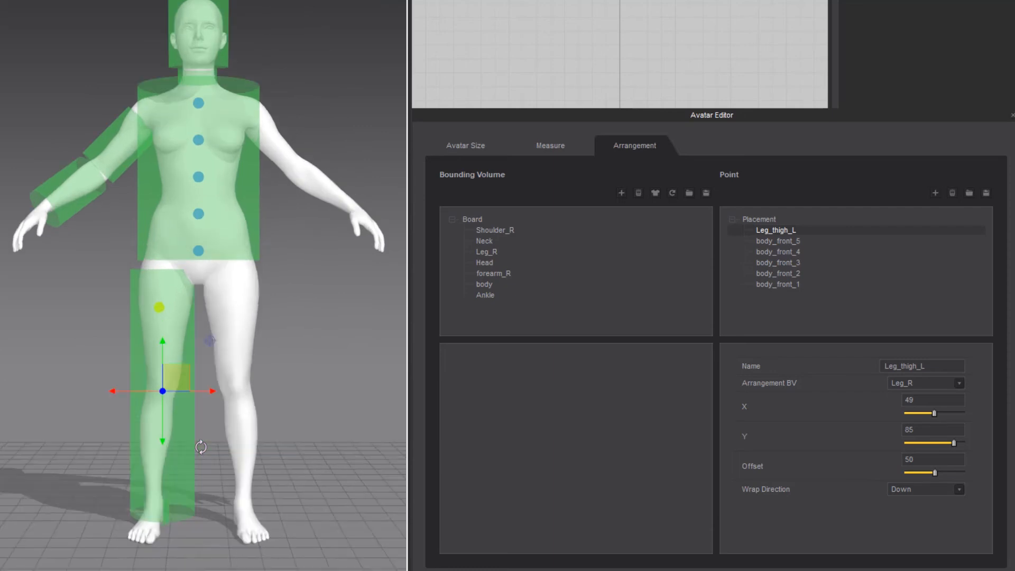
right_drag(201, 446, 200, 447)
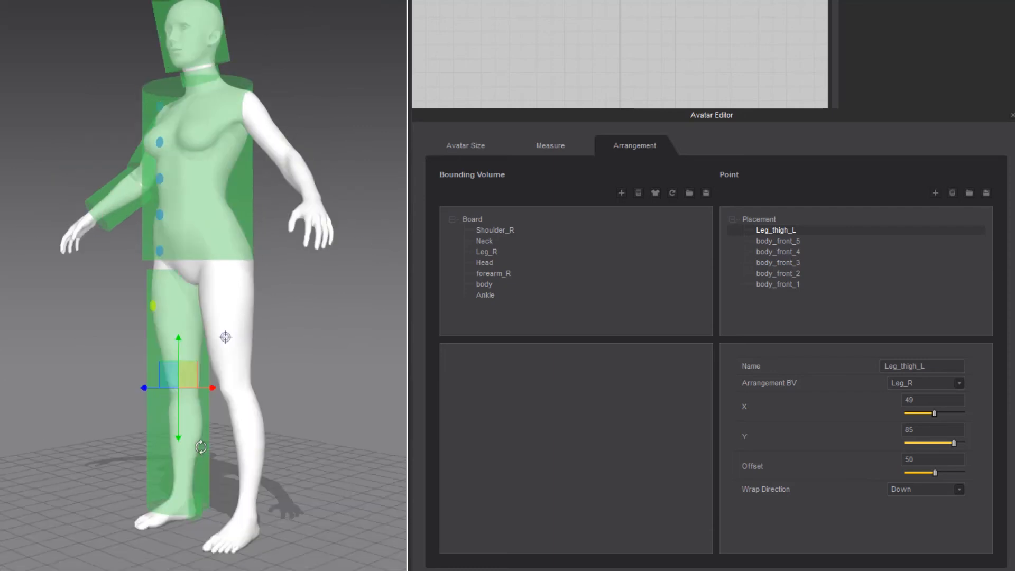
key(4)
key(5)
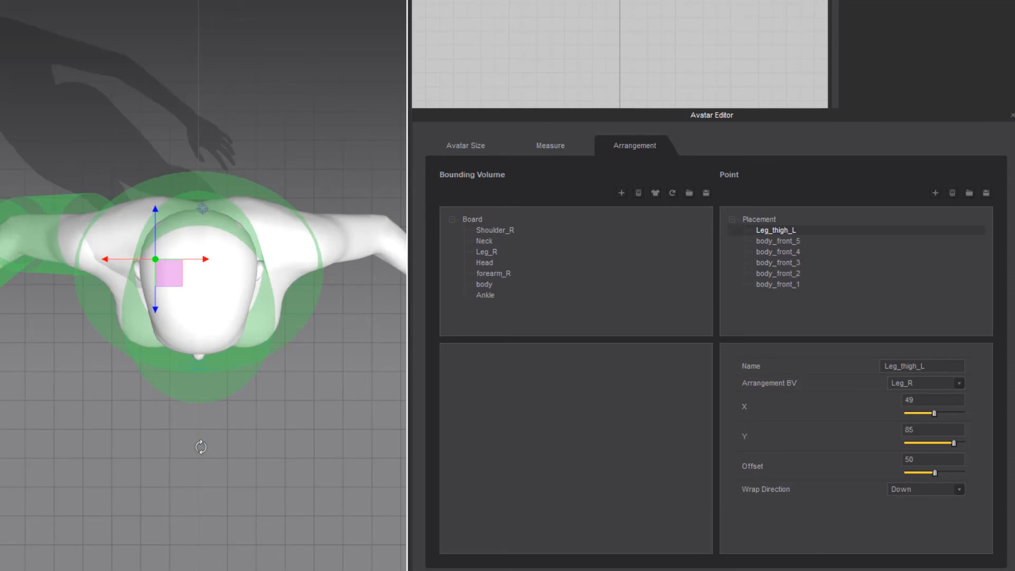
key(2)
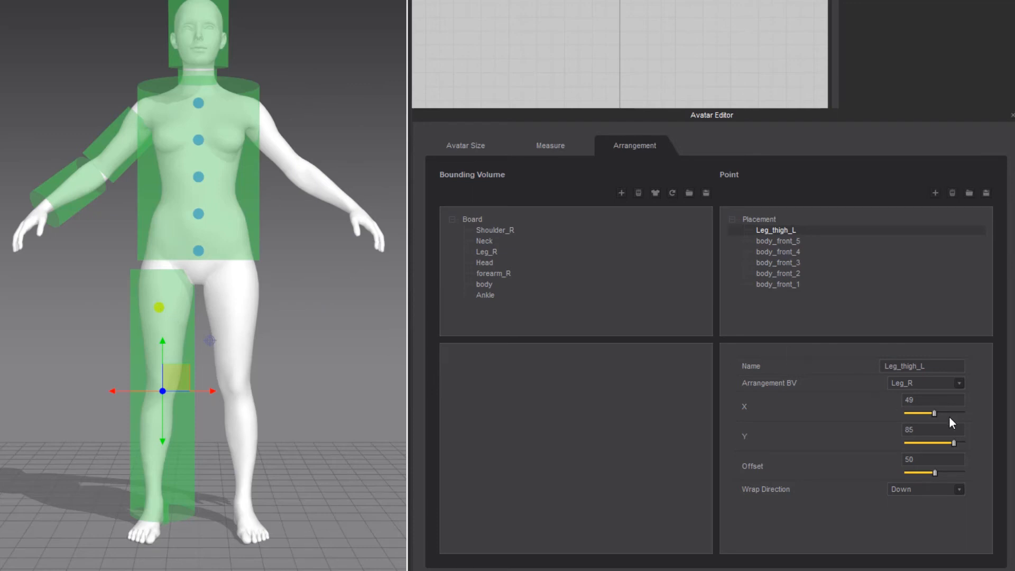
drag(935, 414, 936, 414)
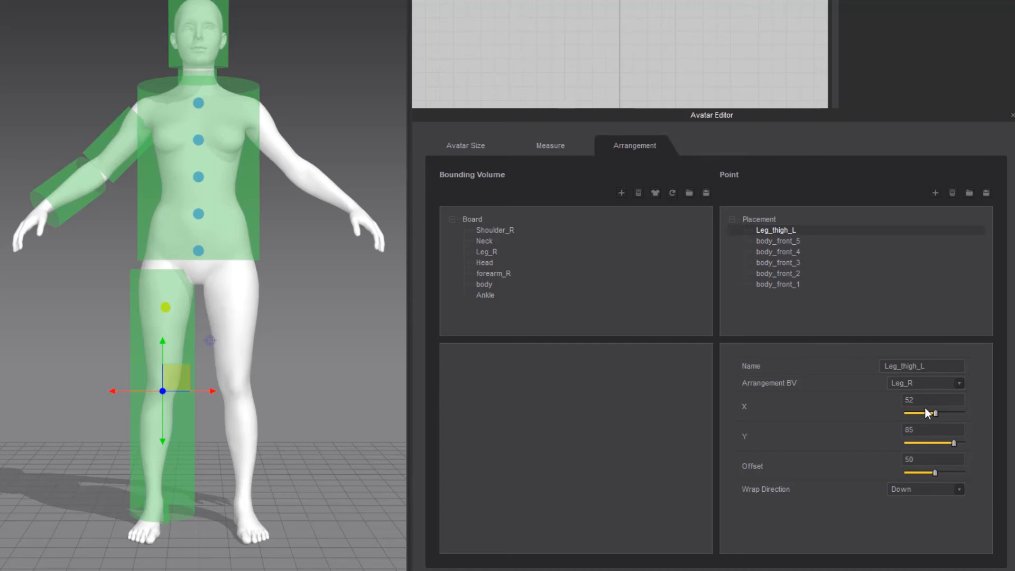
drag(925, 400, 877, 401)
text(51)
Add a new arrangement point and name it Leg_knee_R, reusing the thigh point's name as the base
double_click(939, 369)
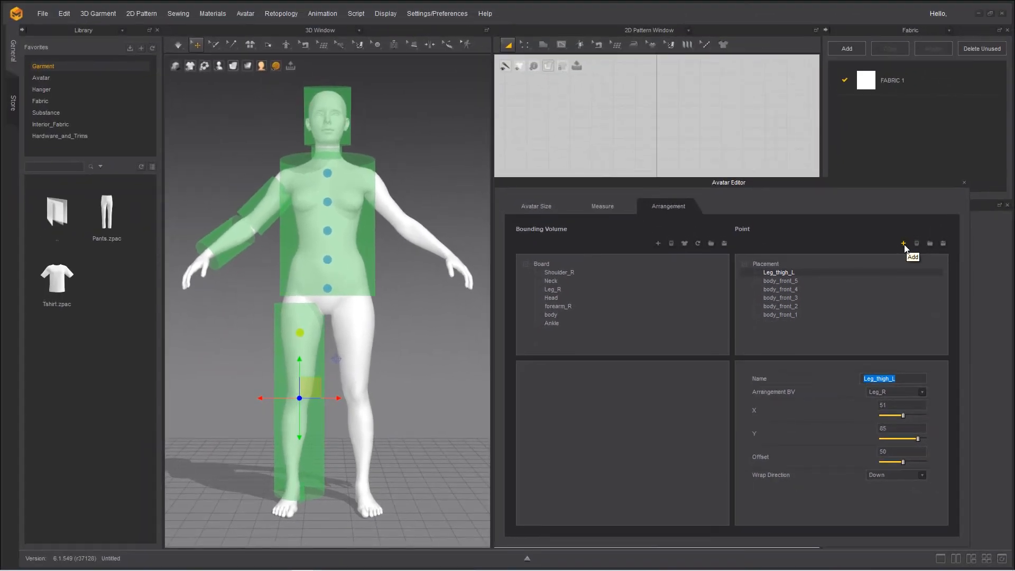
click(903, 244)
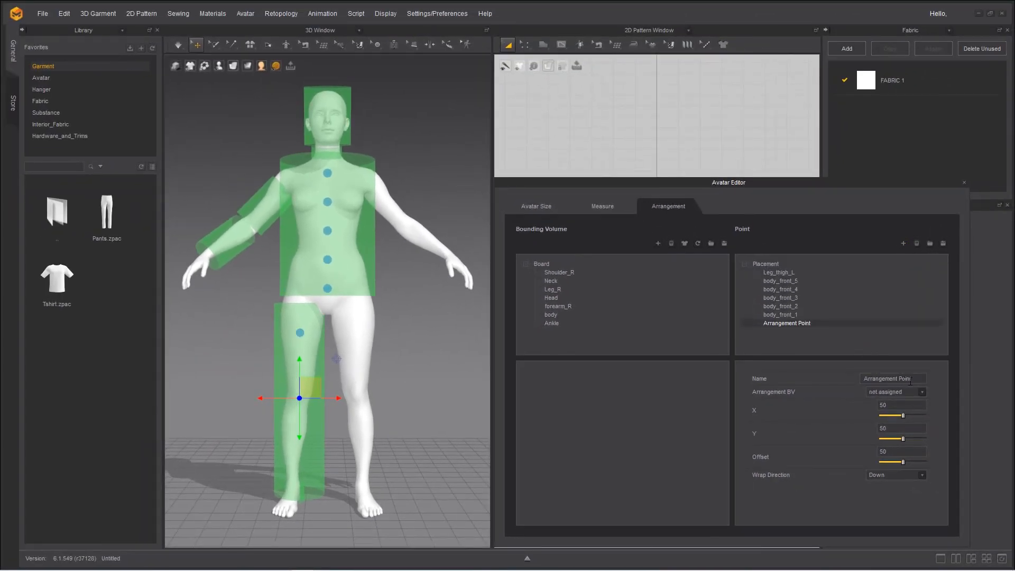
click(779, 272)
double_click(904, 378)
key(ctrl+c)
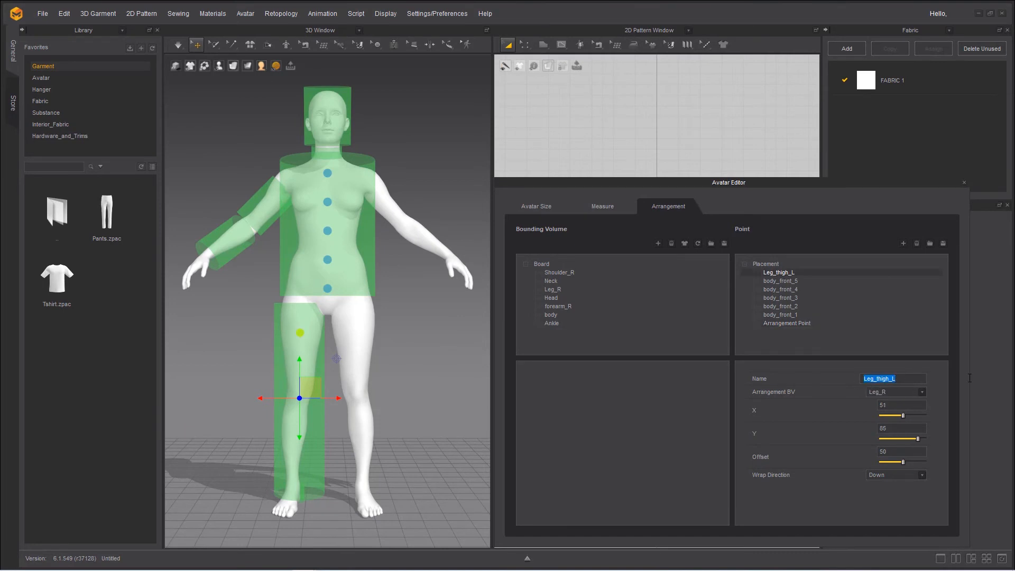
click(768, 326)
triple_click(876, 378)
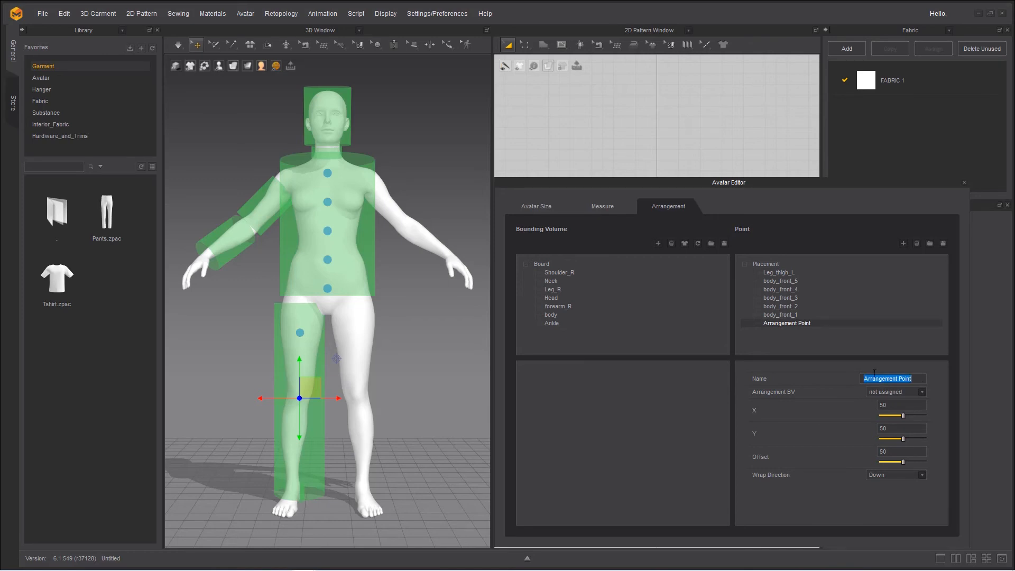
key(ctrl+v)
drag(893, 379, 908, 382)
key(Return)
Rename the thigh arrangement point as Leg_thigh_R
click(779, 272)
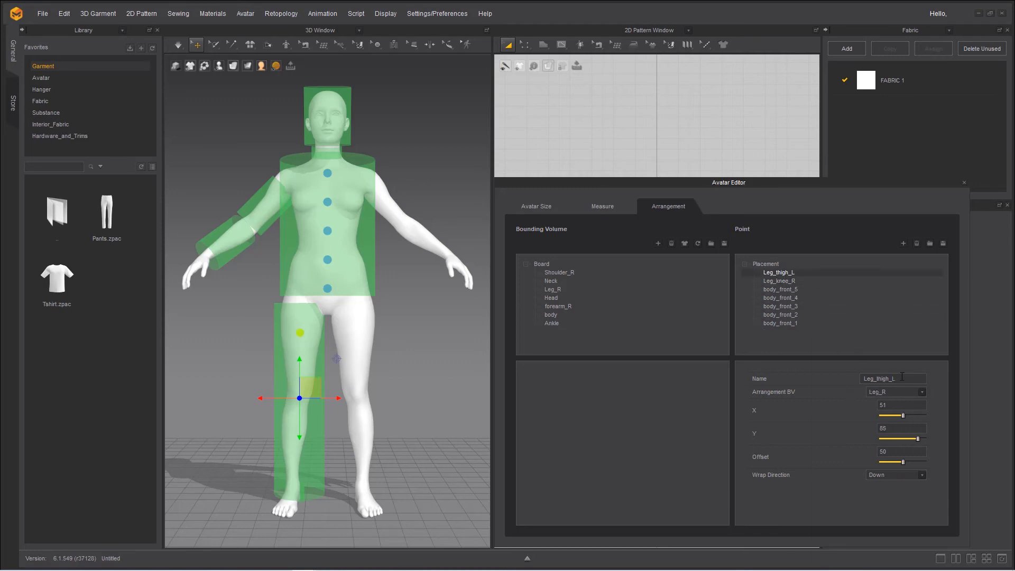
click(903, 379)
Assign the Leg_knee_R point to the Leg_R bounding volume and set its Y to 53 to match the knee height
click(781, 281)
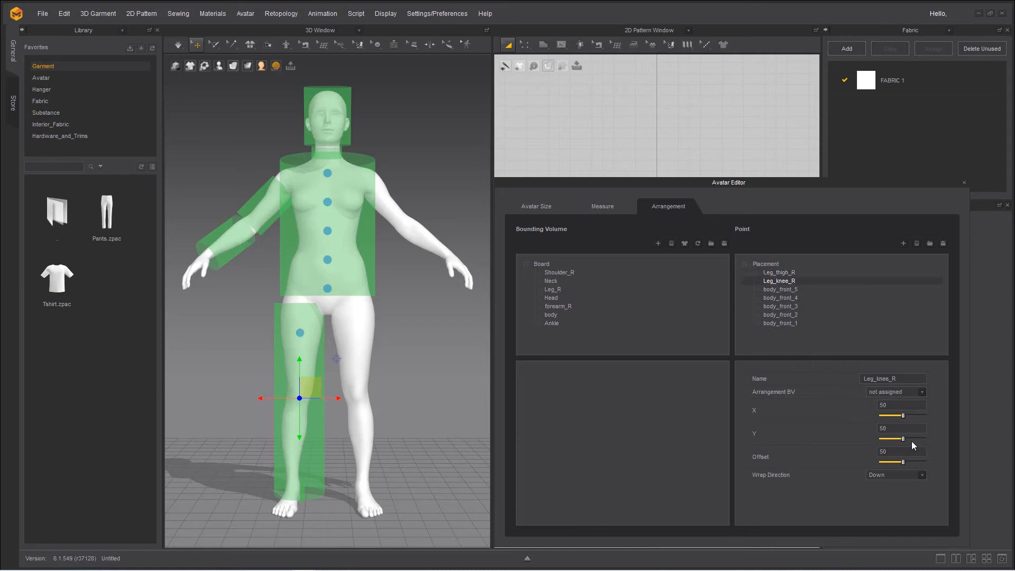
click(921, 392)
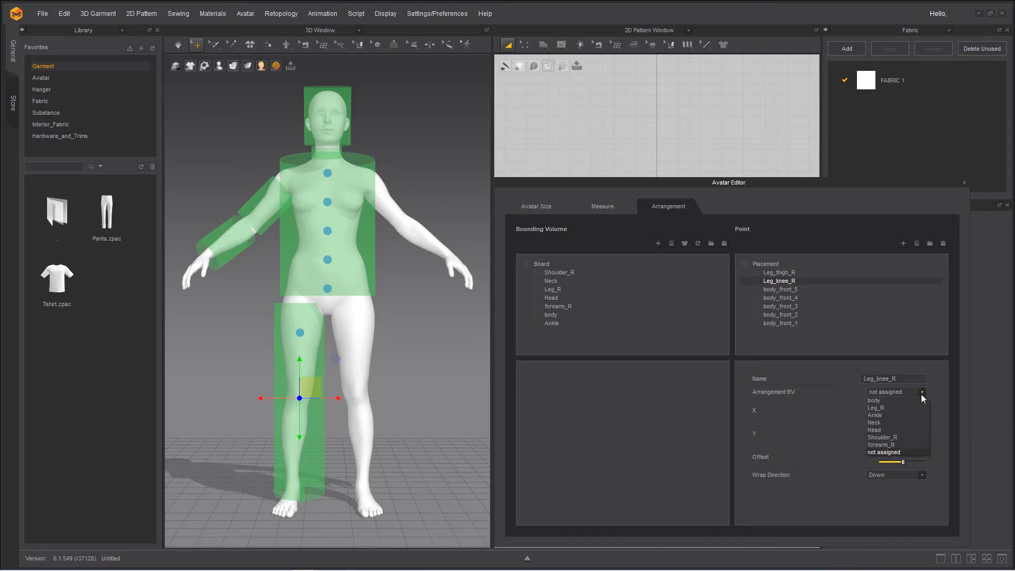
click(886, 408)
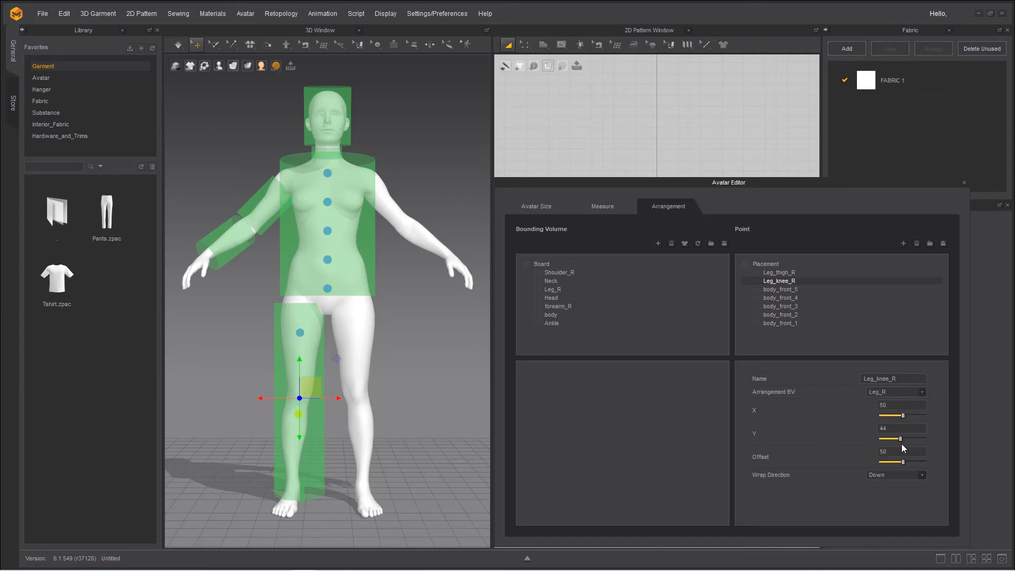
drag(900, 439, 903, 439)
scroll(406, 464, up, 10)
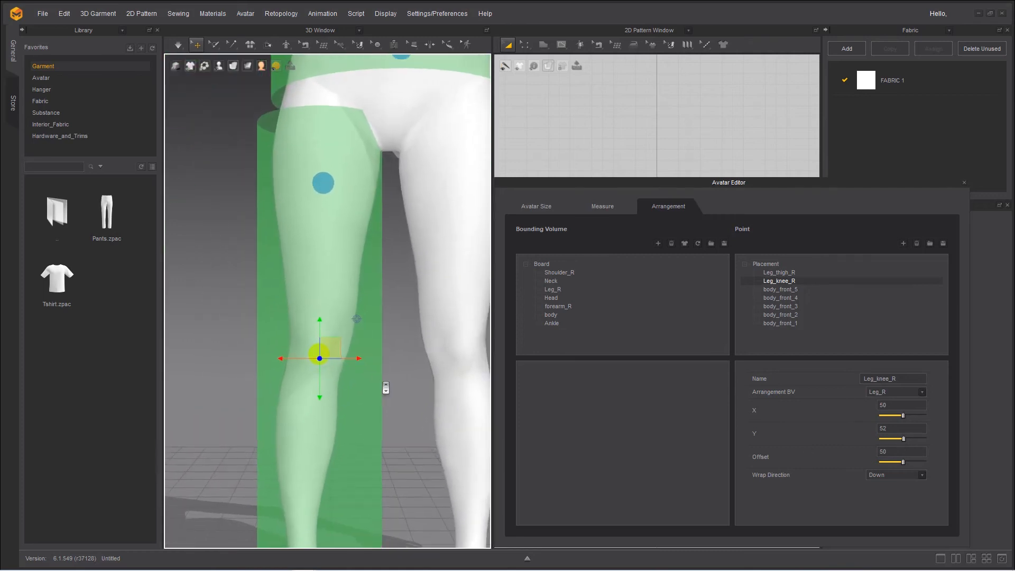
drag(904, 440, 905, 439)
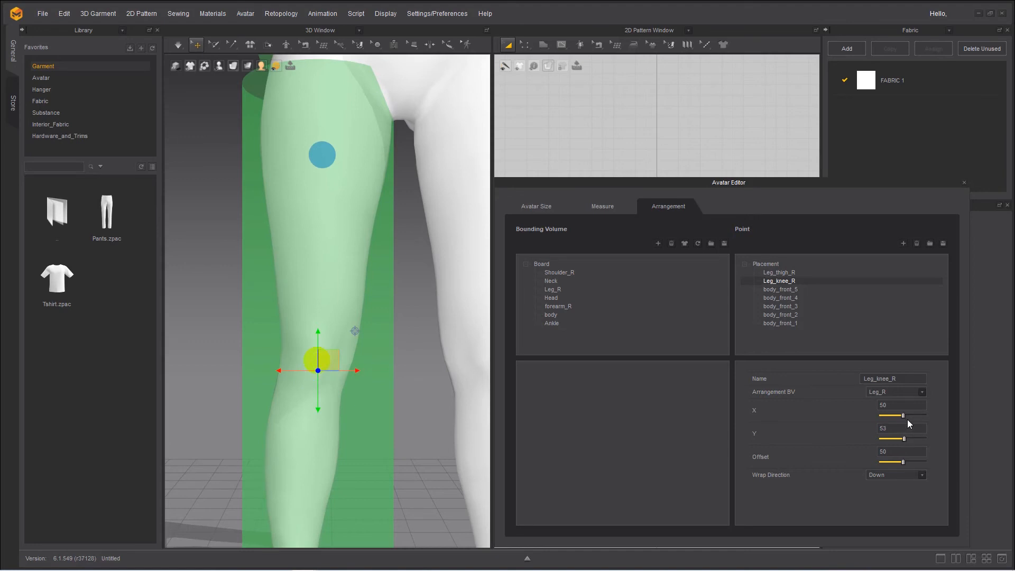
Set the Leg_knee_R point's X to 51
double_click(883, 405)
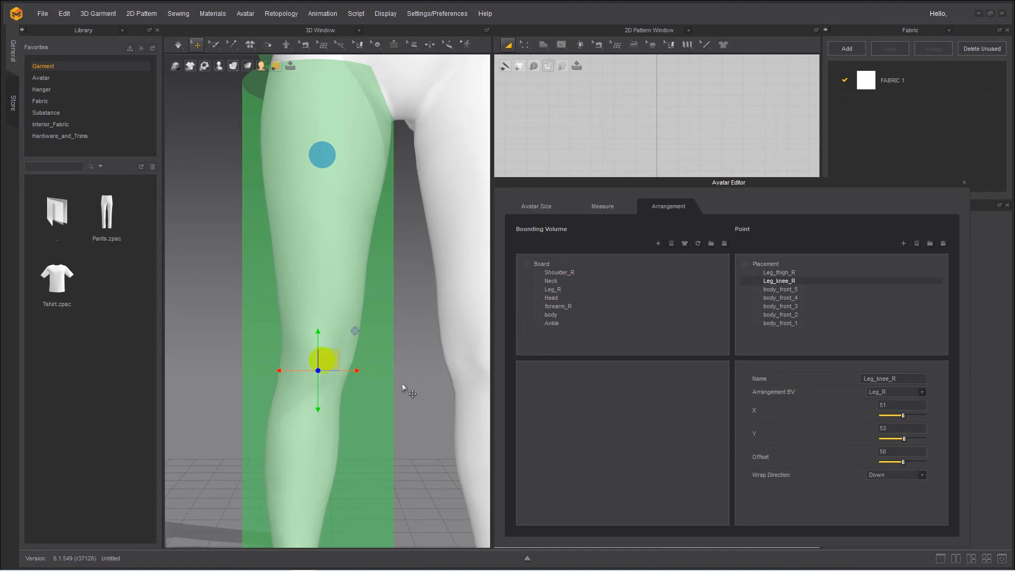
click(204, 312)
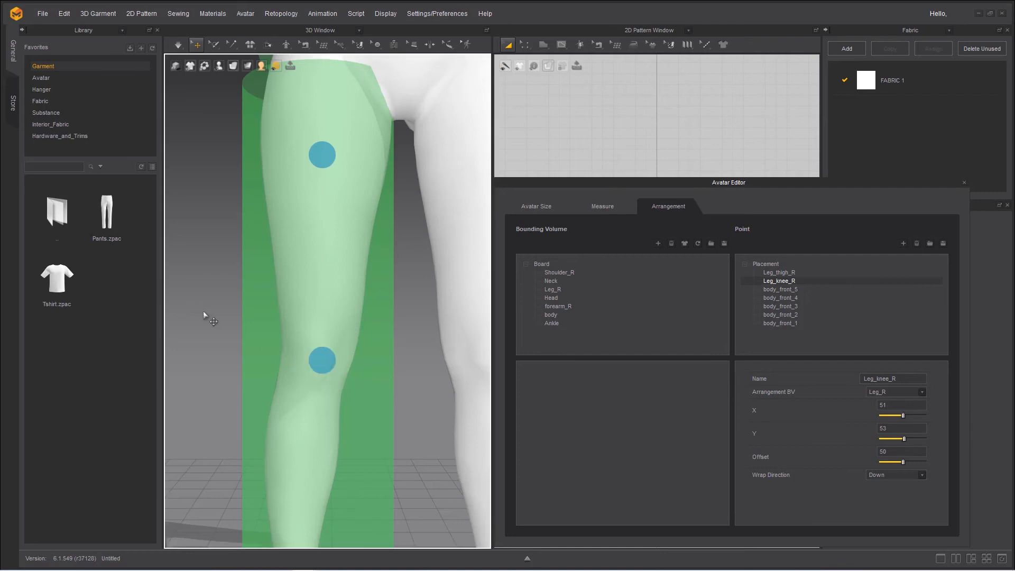
key(2)
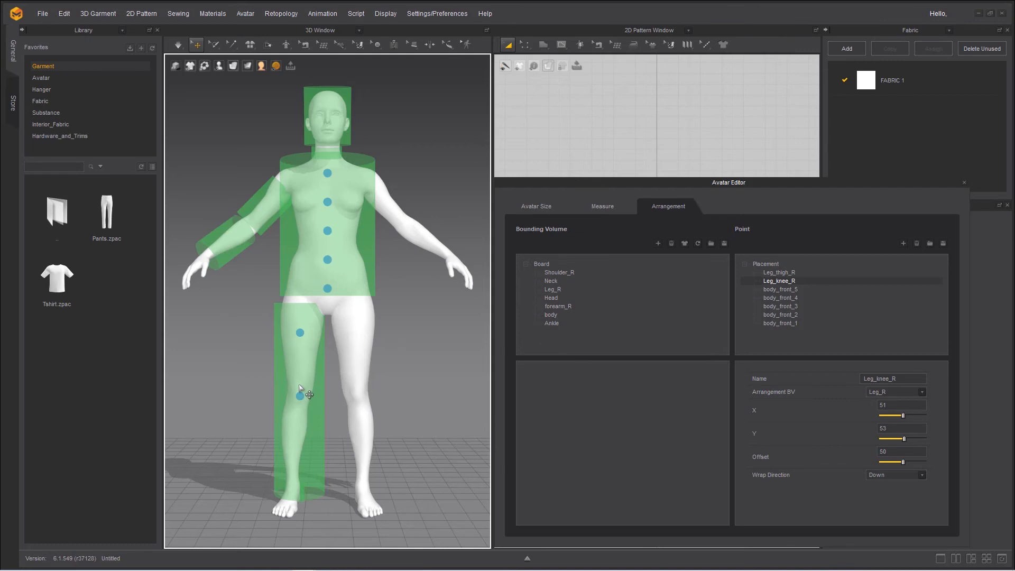
Try an offset of 35 for the Leg_knee_R point to bring it closer to the leg
right_drag(285, 497, 402, 413)
scroll(346, 403, up, 8)
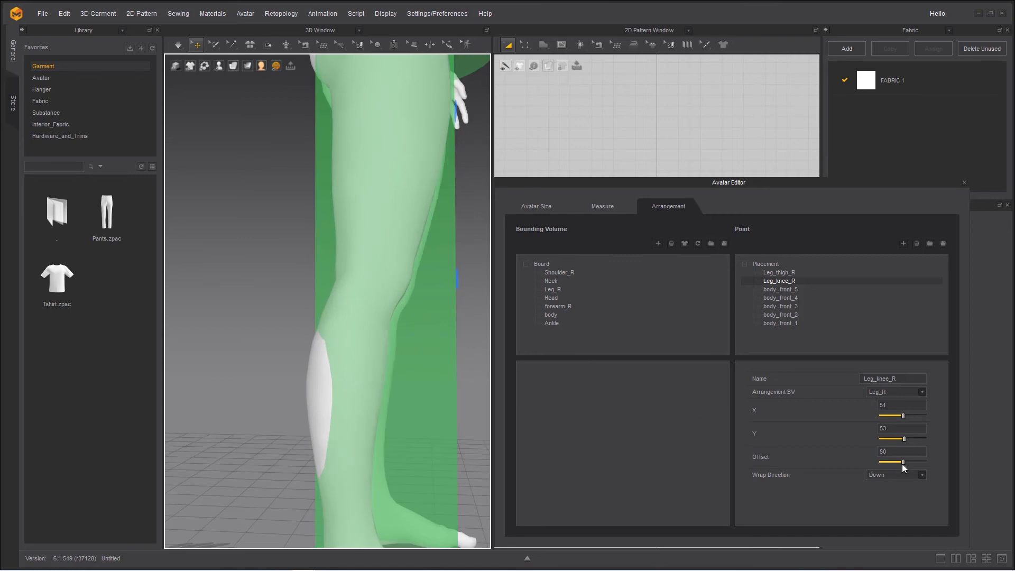
drag(902, 463, 903, 462)
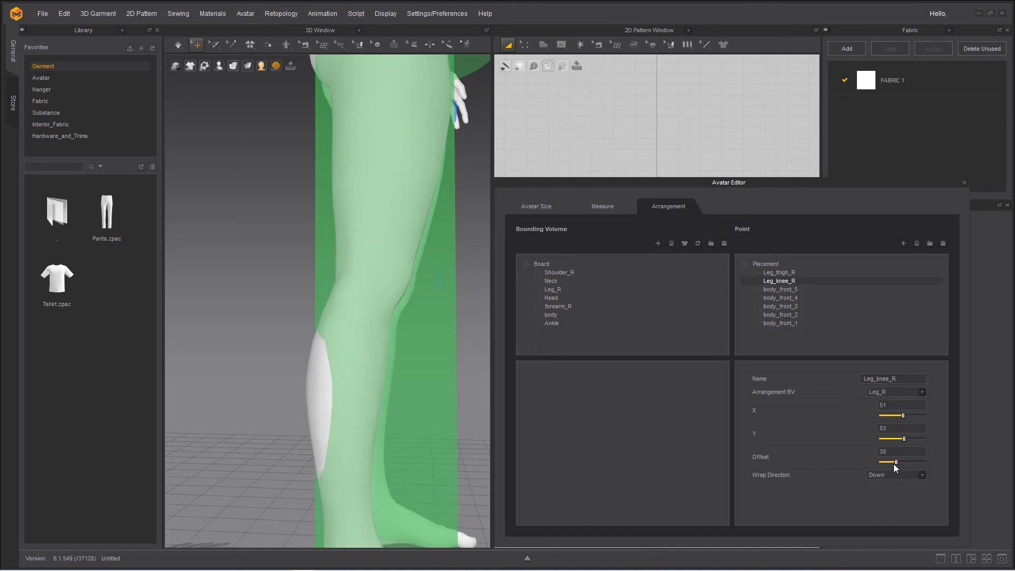
scroll(453, 418, down, 4)
right_drag(415, 418, 304, 419)
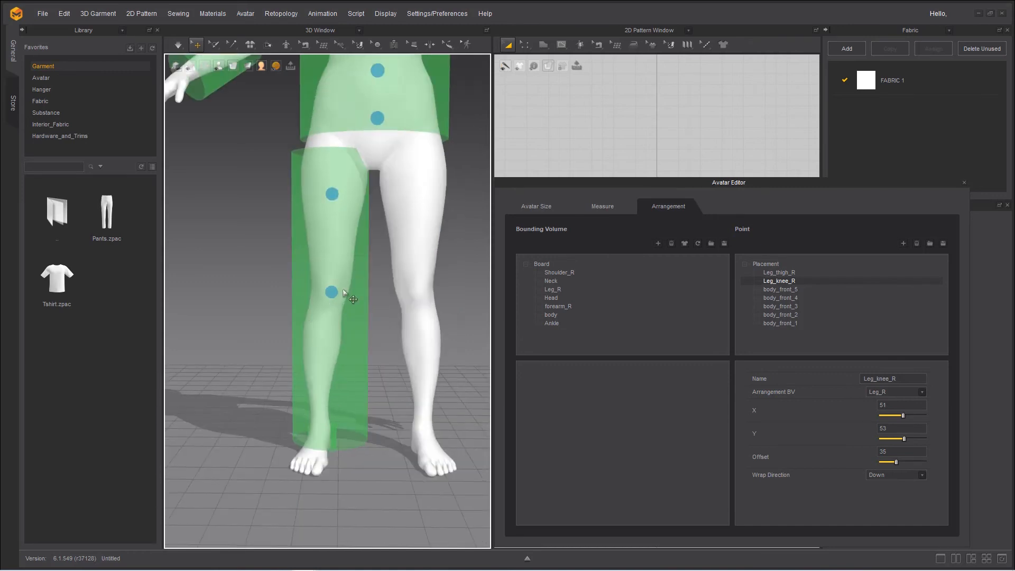
Reselect the Leg_knee_R point and set its offset to 51
click(331, 194)
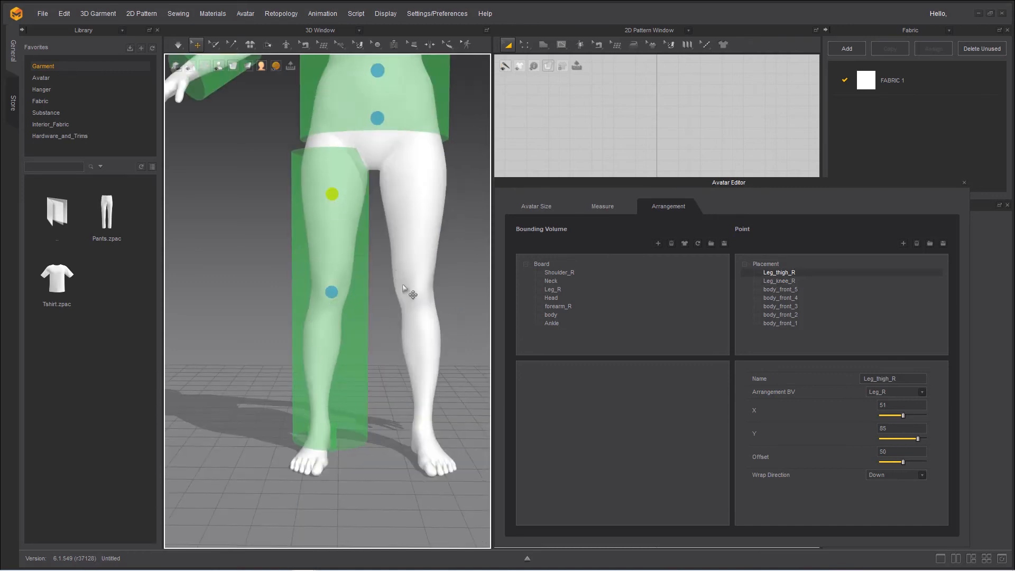
click(331, 298)
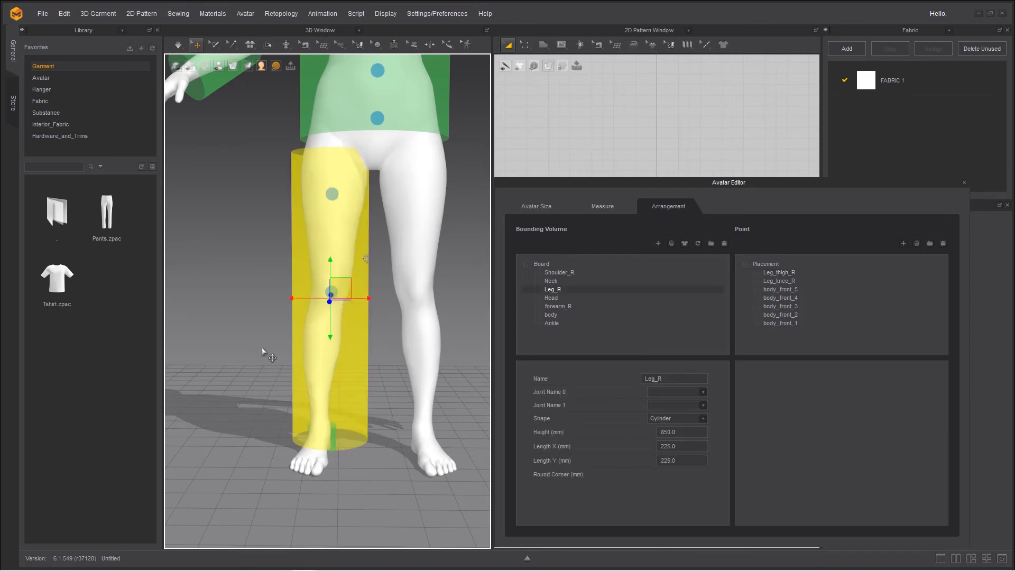
right_drag(320, 321, 258, 233)
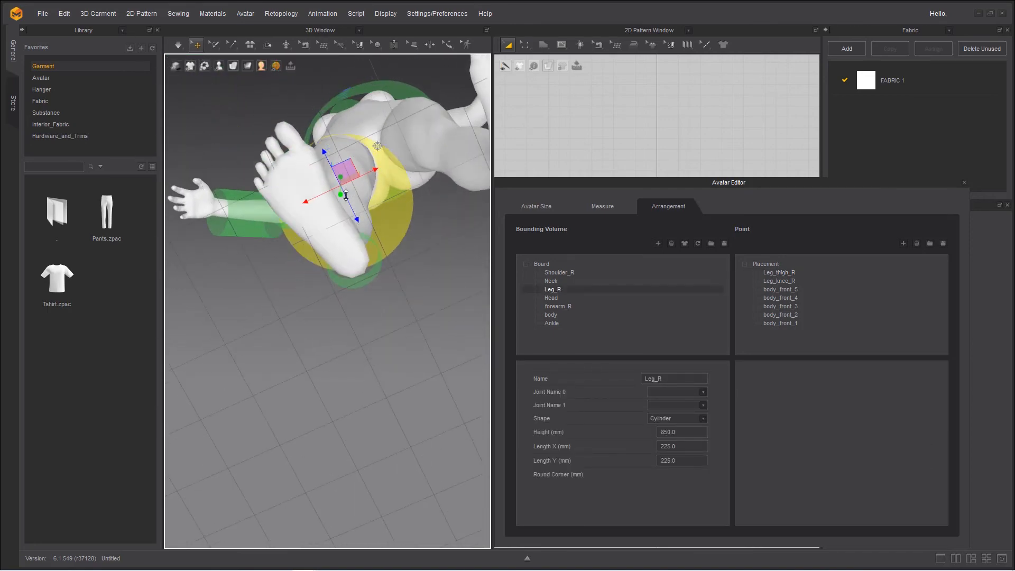
click(333, 153)
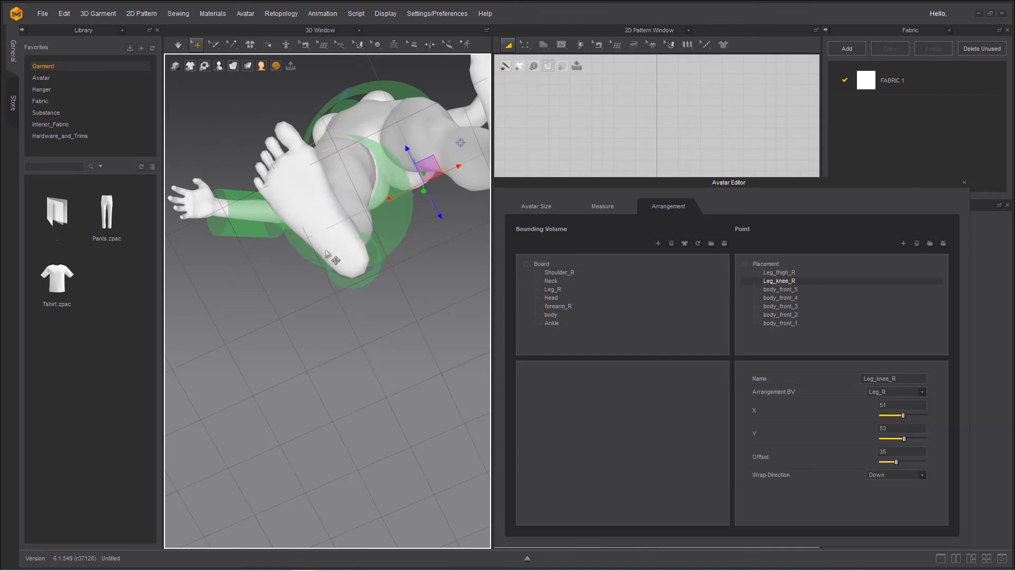
right_drag(333, 257, 347, 345)
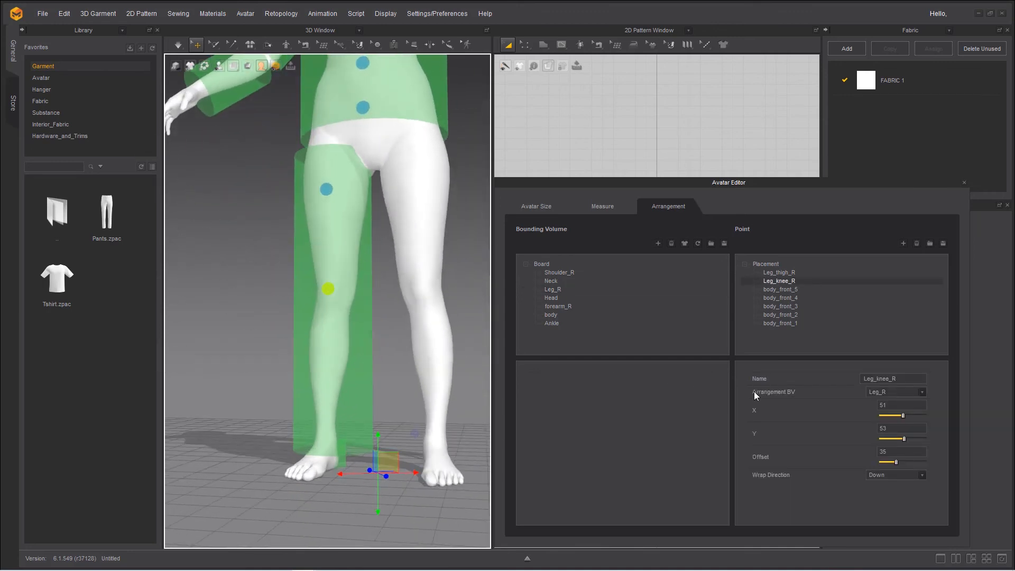
double_click(884, 450)
text(51)
key(Return)
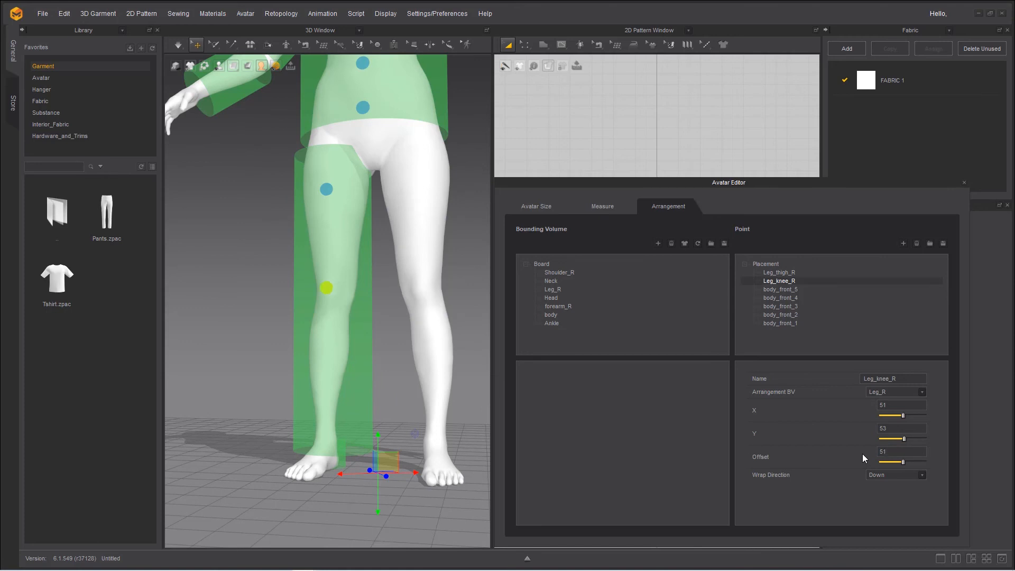
Inspect the Leg_knee_R point's distance from the leg volume from the side and the front
middle_drag(321, 383, 311, 438)
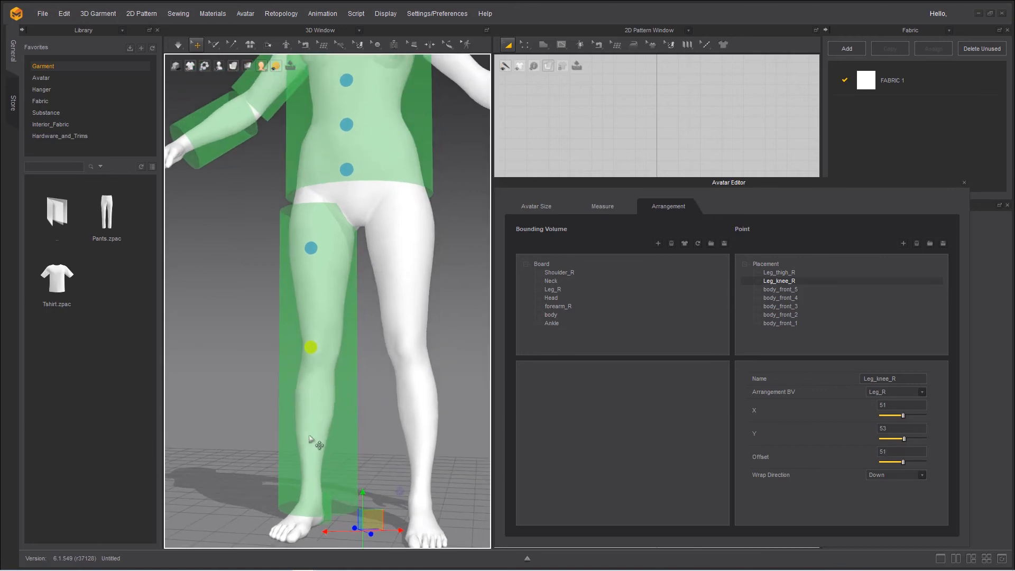
right_drag(311, 438, 432, 438)
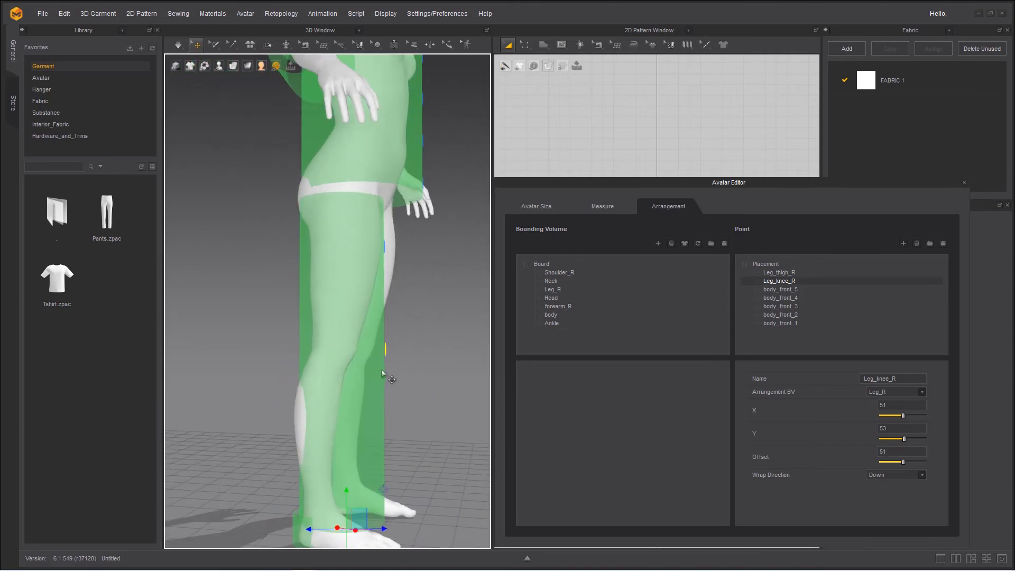
right_drag(382, 358, 459, 277)
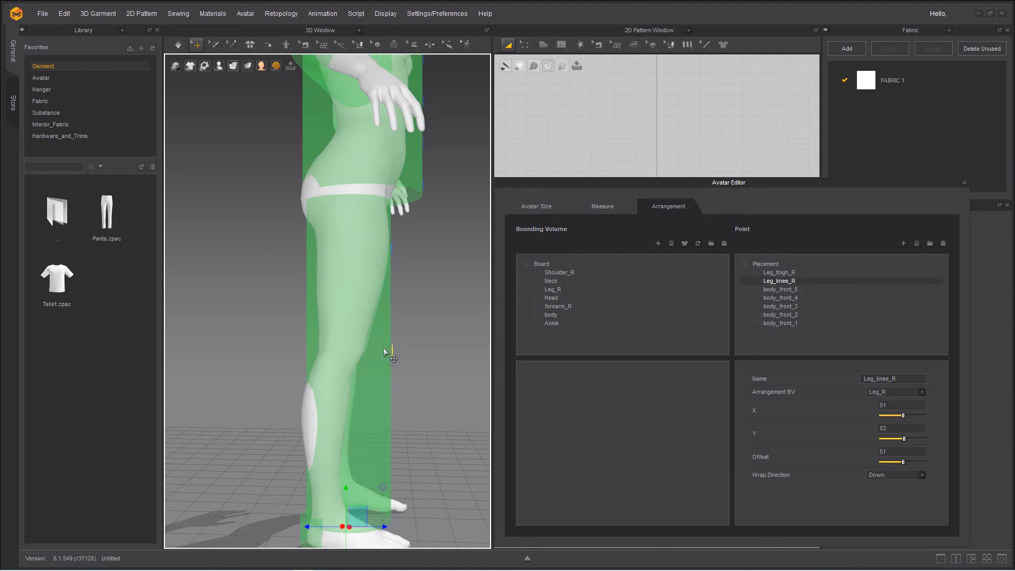
scroll(386, 374, down, 4)
right_drag(364, 377, 254, 379)
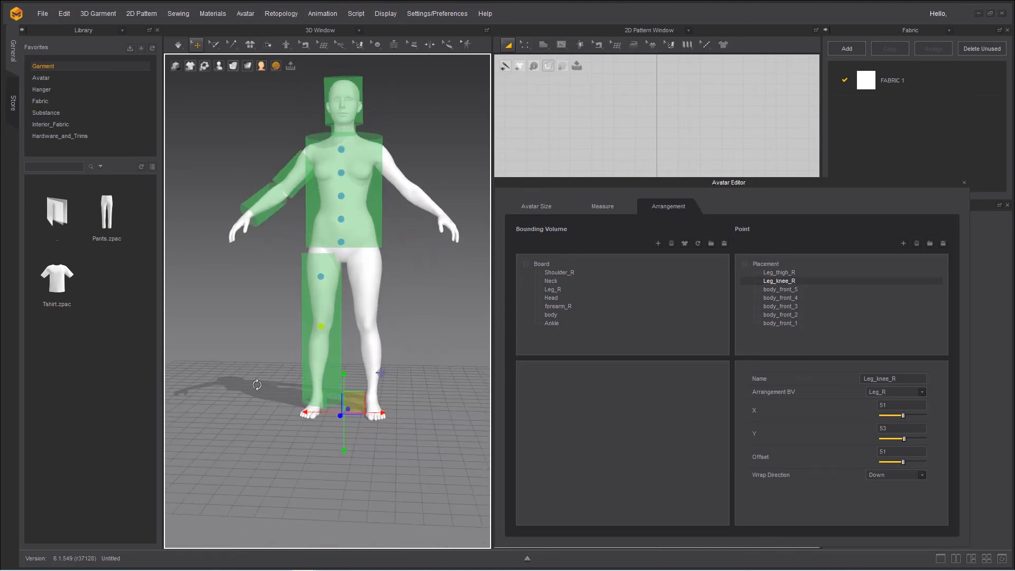
middle_drag(308, 370, 295, 412)
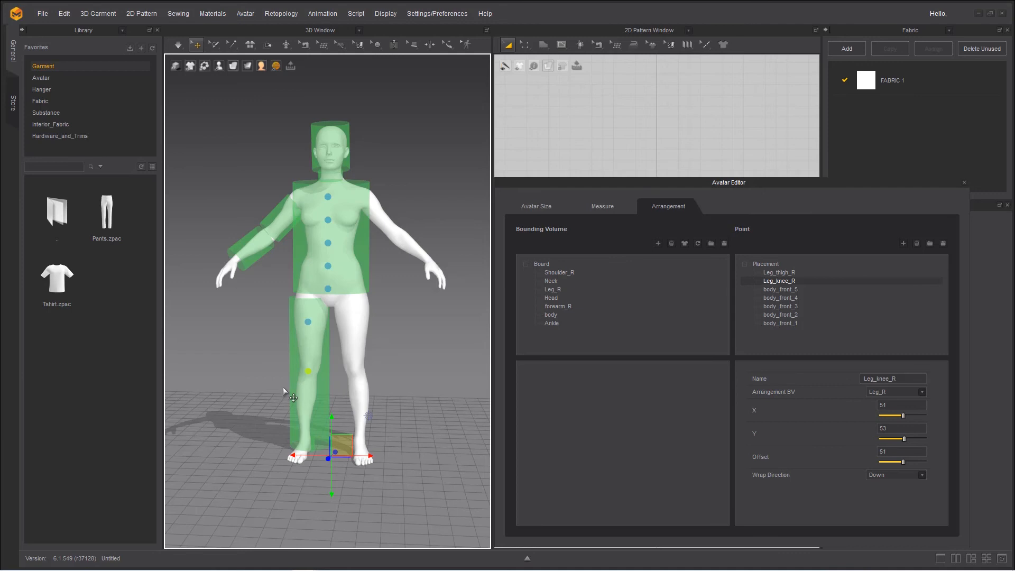
Save the avatar under the file name female_WIP.avt
click(43, 14)
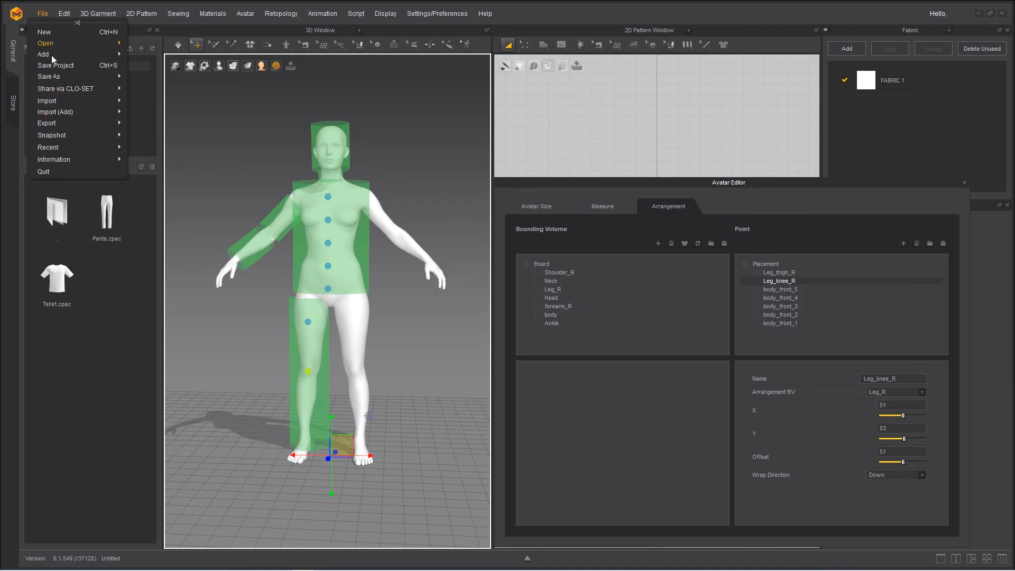
mouse_move(64, 78)
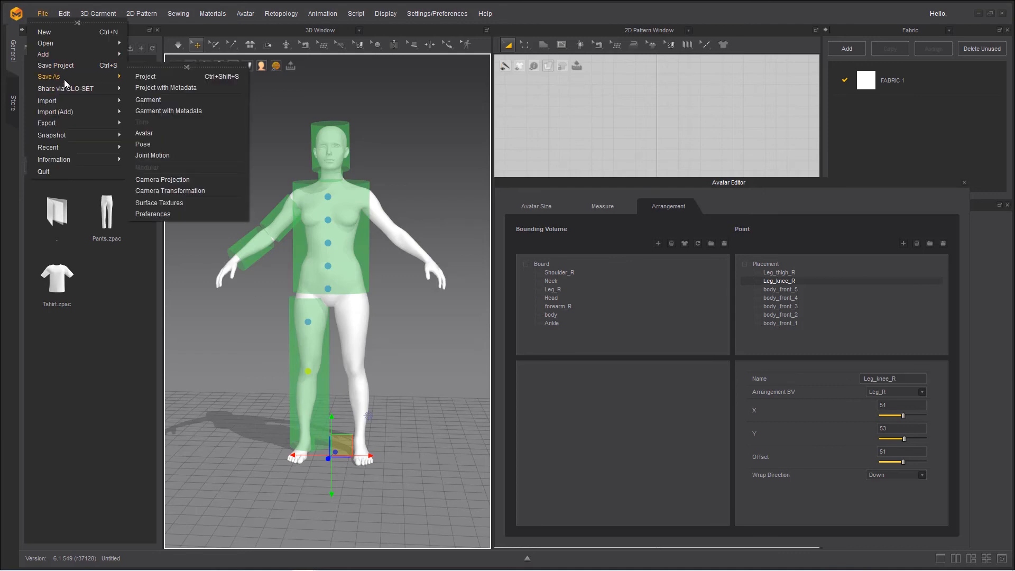
click(173, 135)
click(92, 231)
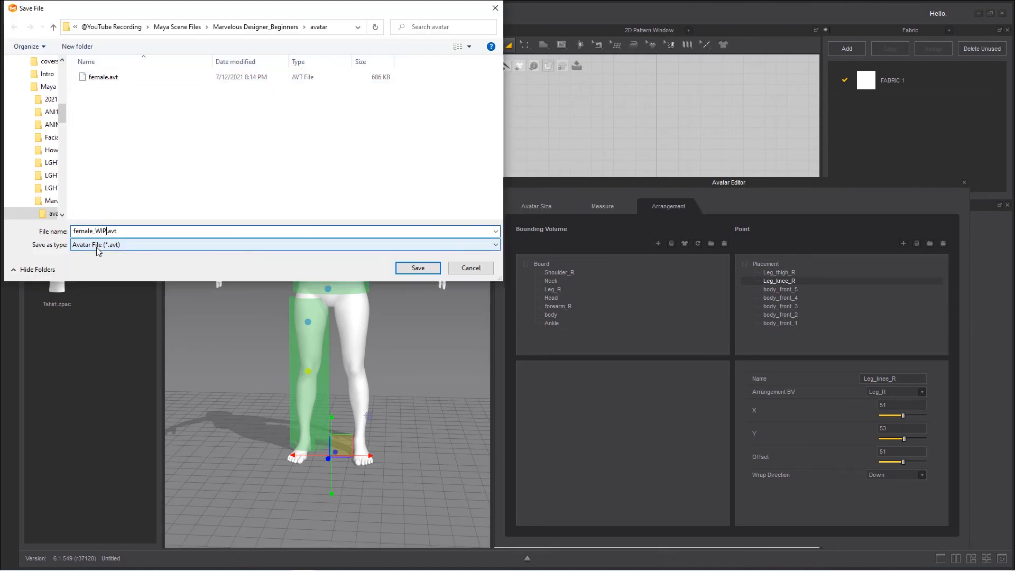
key(Return)
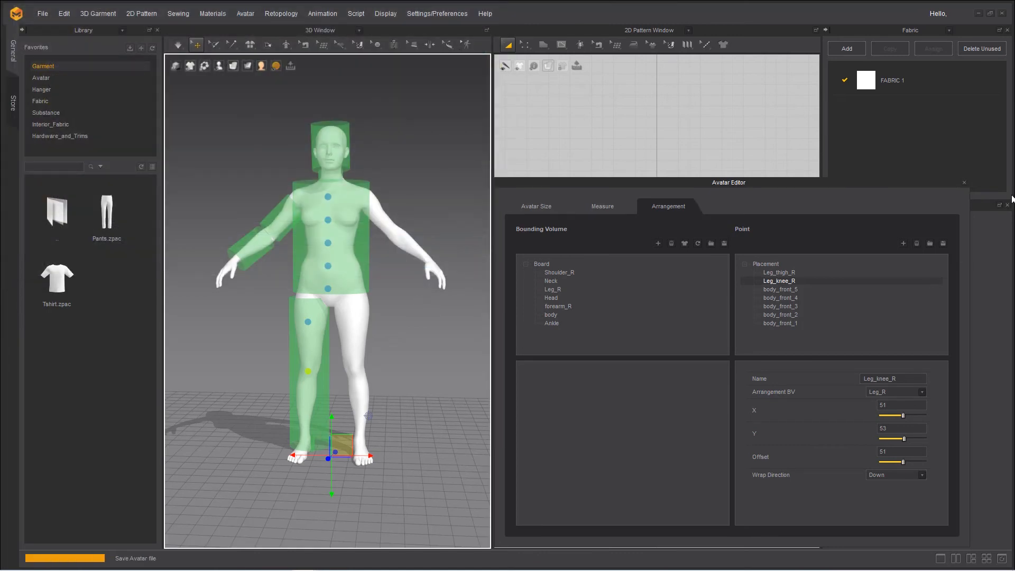
Close the Avatar Editor and show the arrangement points on the avatar
click(964, 182)
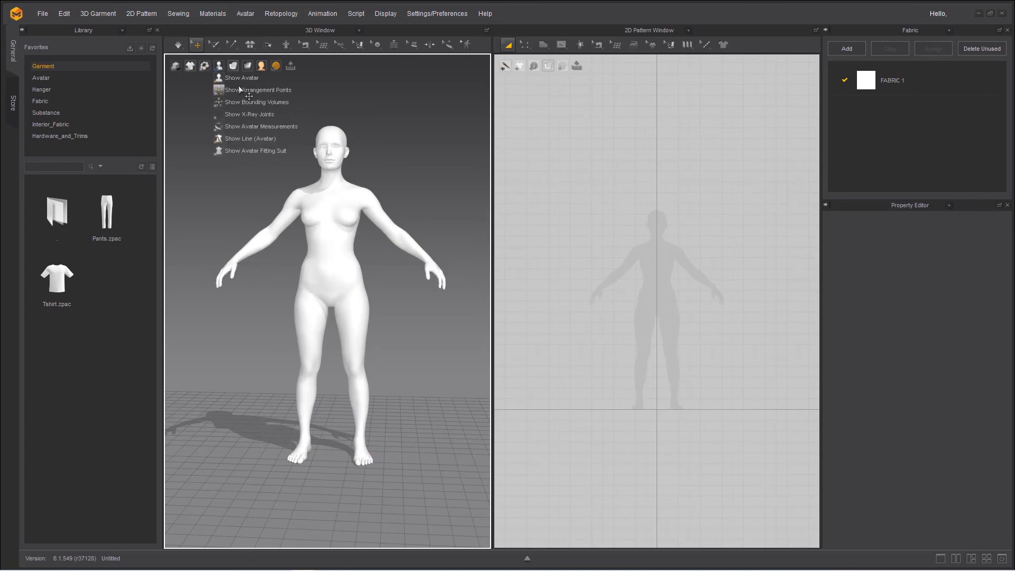
click(241, 91)
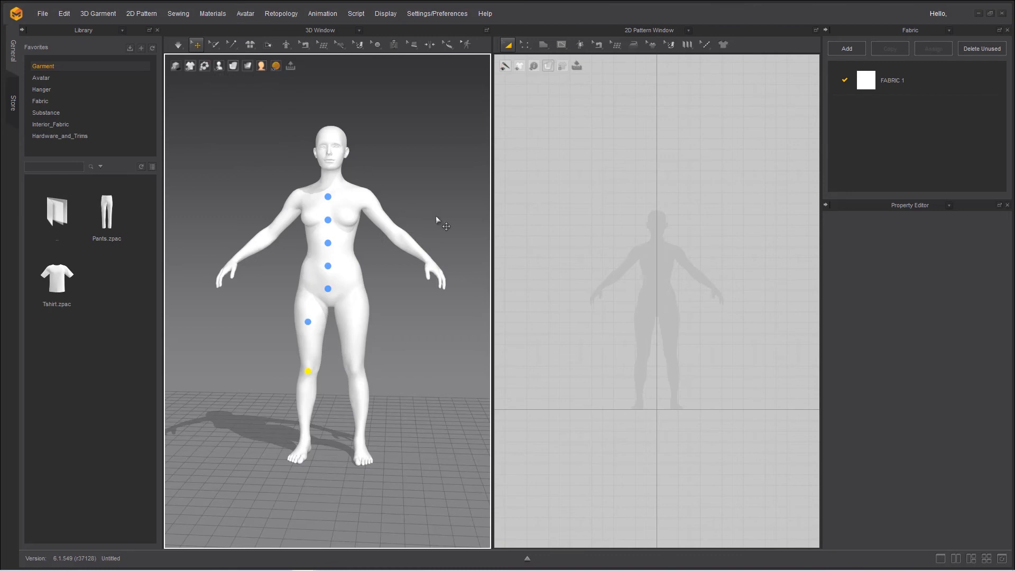
Draw a rectangular pattern beside the avatar silhouette's torso and place it on the middle arrangement point of the body front
click(542, 46)
click(558, 82)
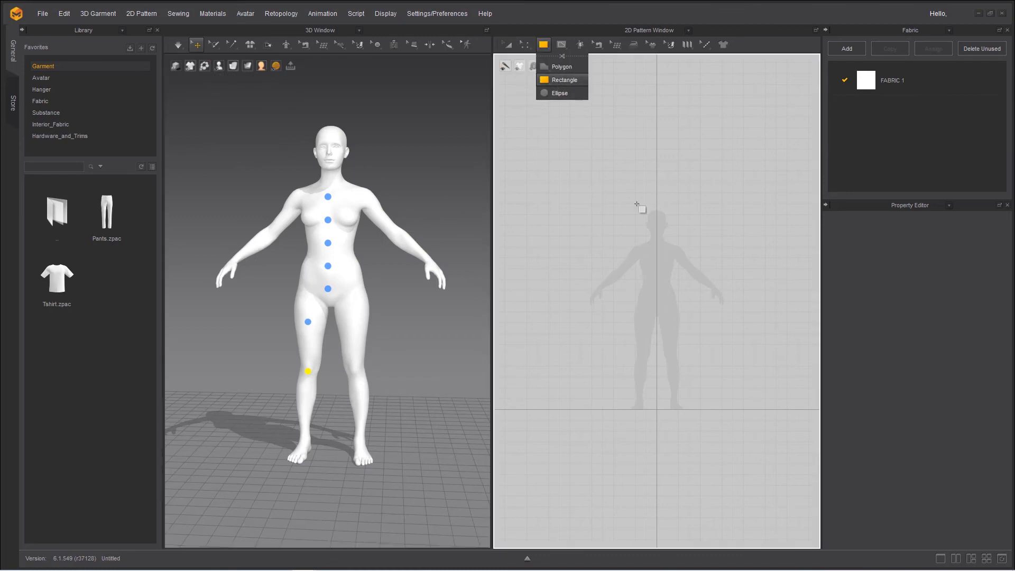
drag(684, 236, 724, 289)
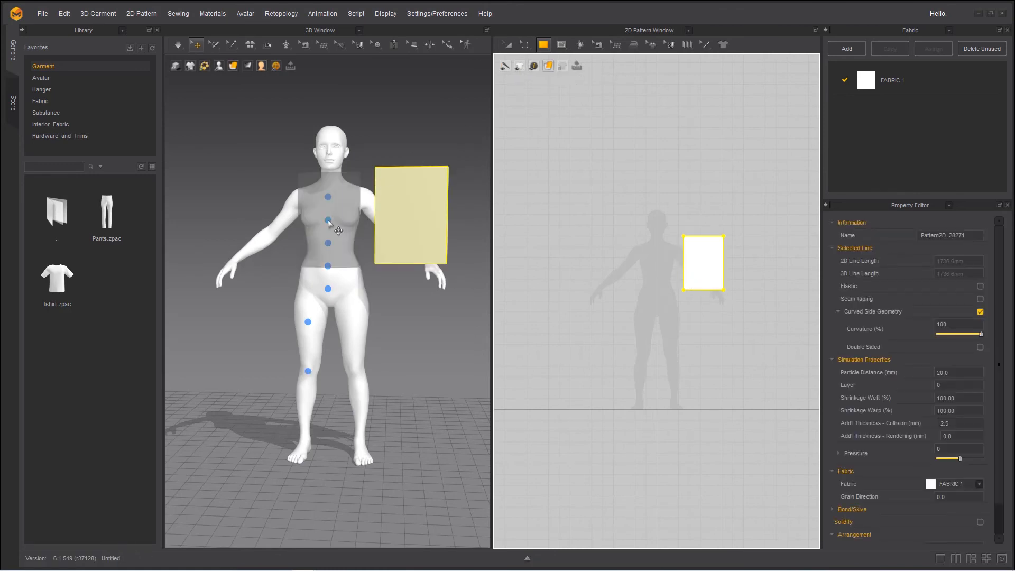
click(328, 243)
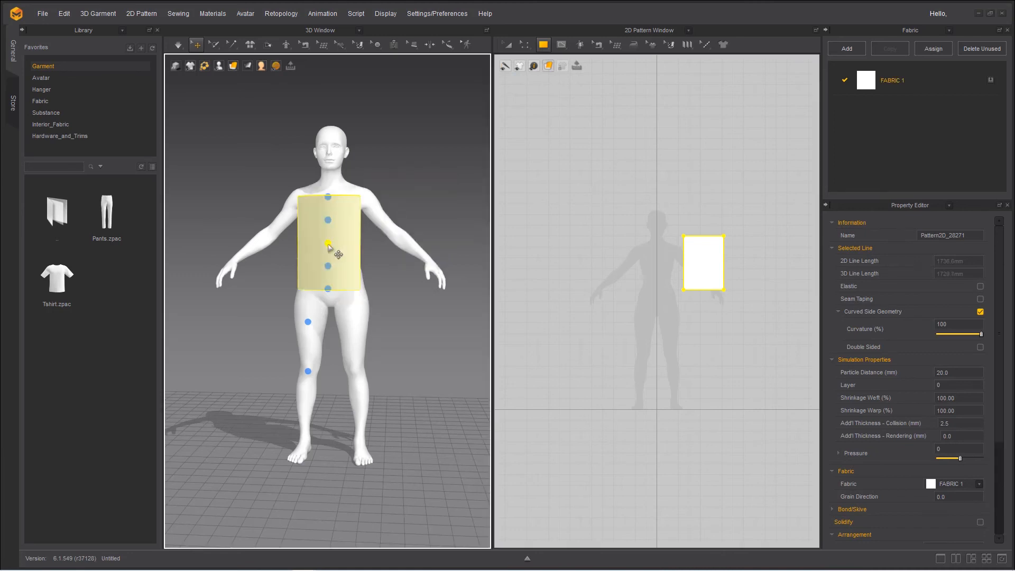
Draw a tall, narrow rectangular pattern beside the first one and place it on the knee arrangement point of the right leg
right_drag(365, 343, 333, 333)
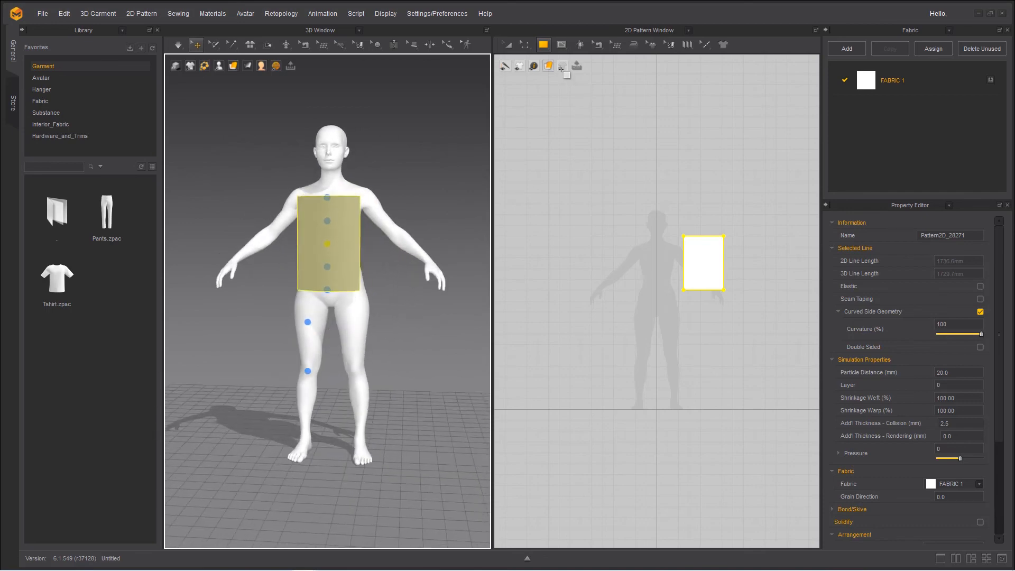
drag(732, 233, 752, 320)
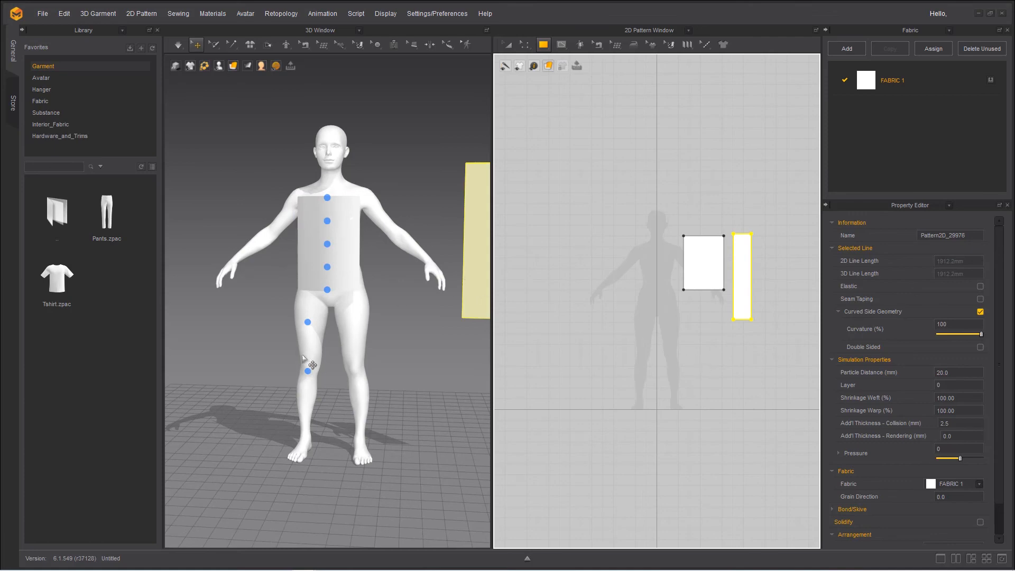
click(307, 371)
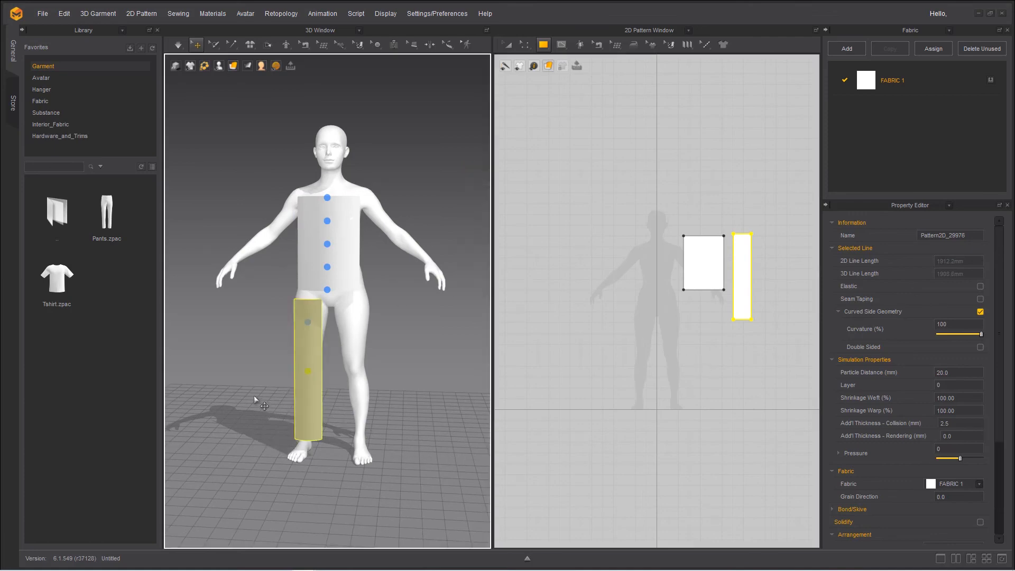
click(238, 390)
mouse_move(238, 390)
right_down()
mouse_move(296, 391)
mouse_move(228, 386)
right_up()
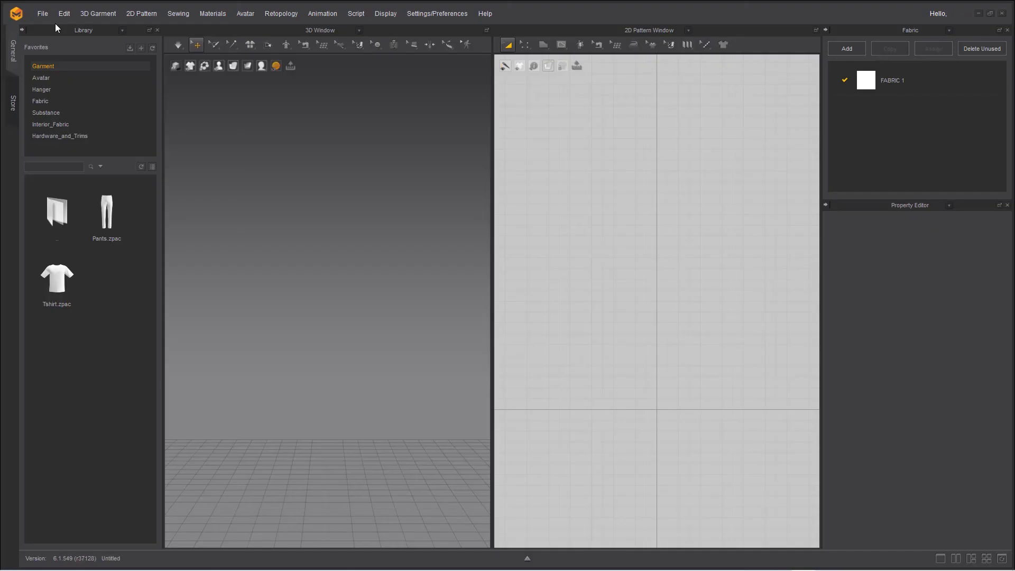
Add the avatar file female.avt to the empty scene and show its arrangement points and bounding volumes
click(43, 14)
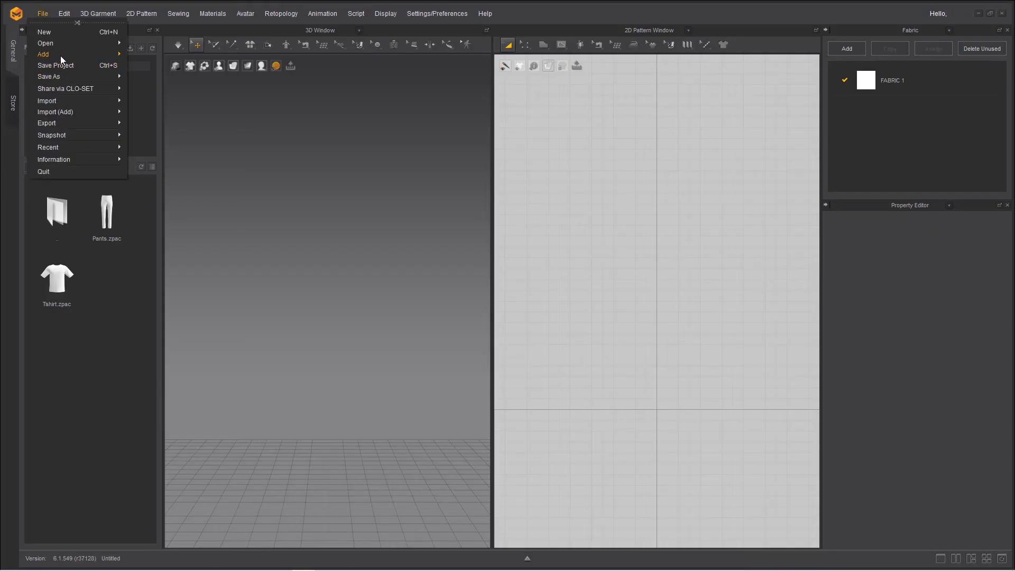
mouse_move(61, 56)
click(148, 54)
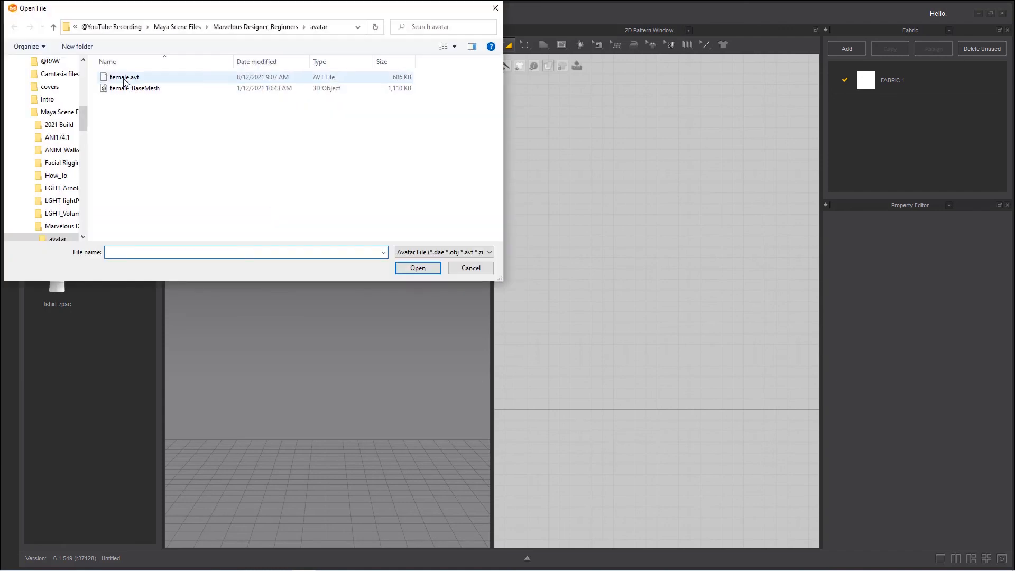
double_click(125, 78)
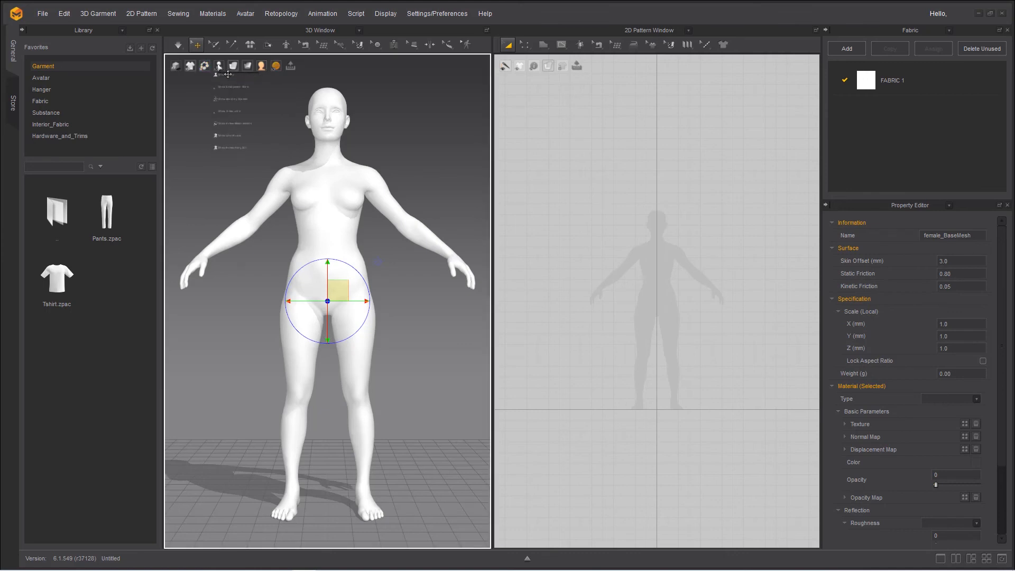
click(231, 90)
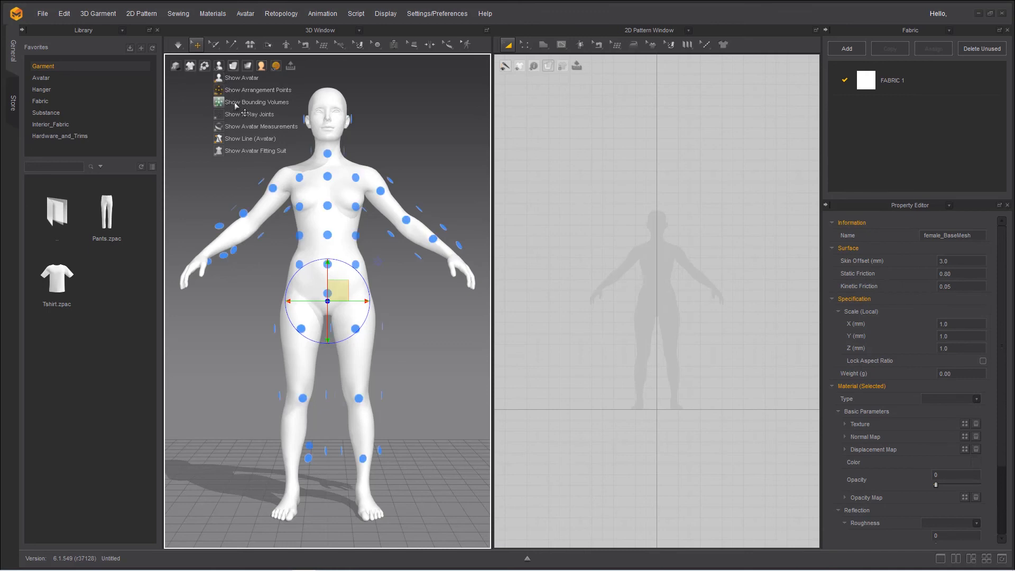
click(236, 104)
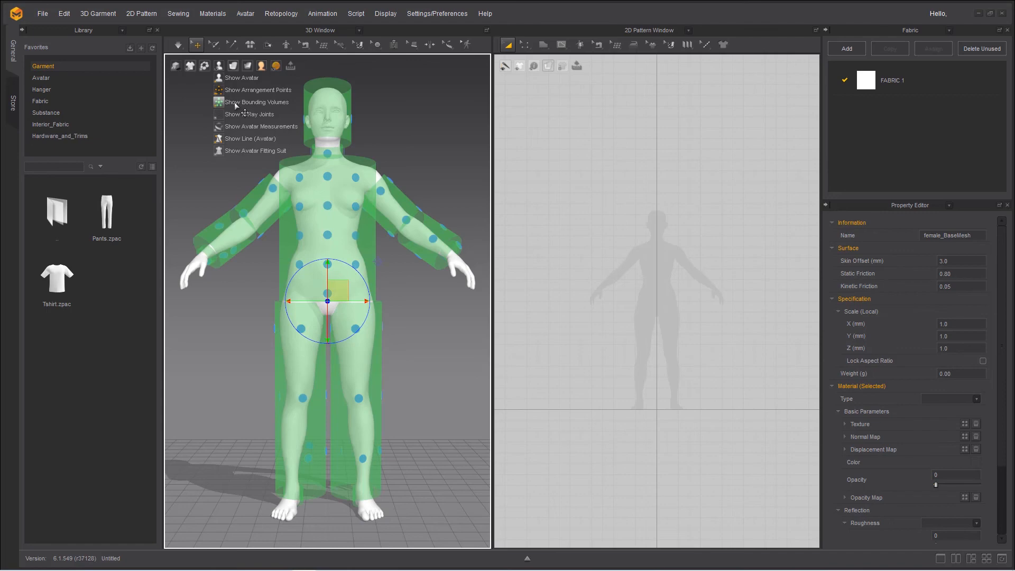
Examine how the bounding volumes enclose the avatar's body, arms and legs from the front and the side
right_drag(235, 354, 235, 376)
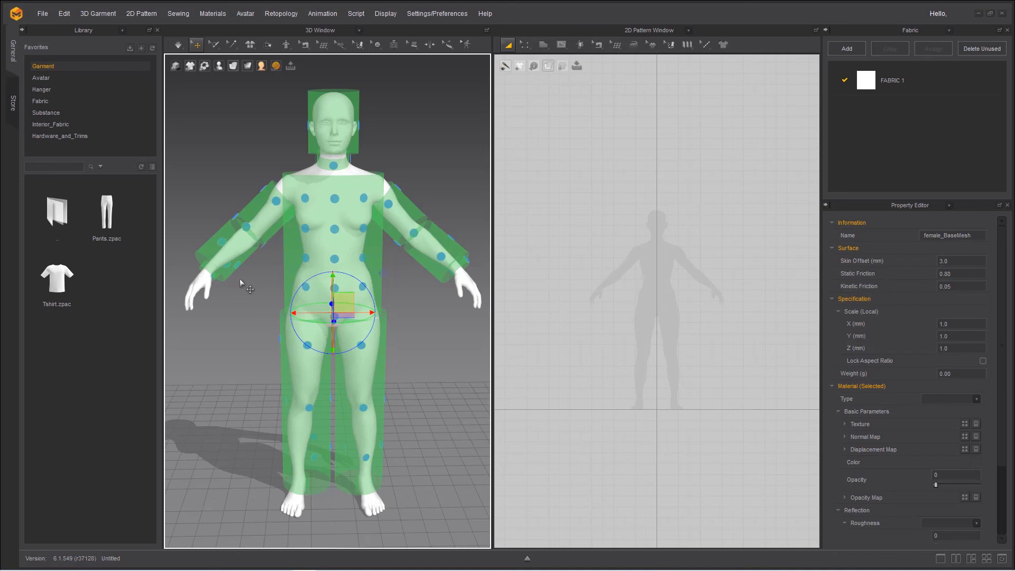
right_drag(261, 354, 296, 350)
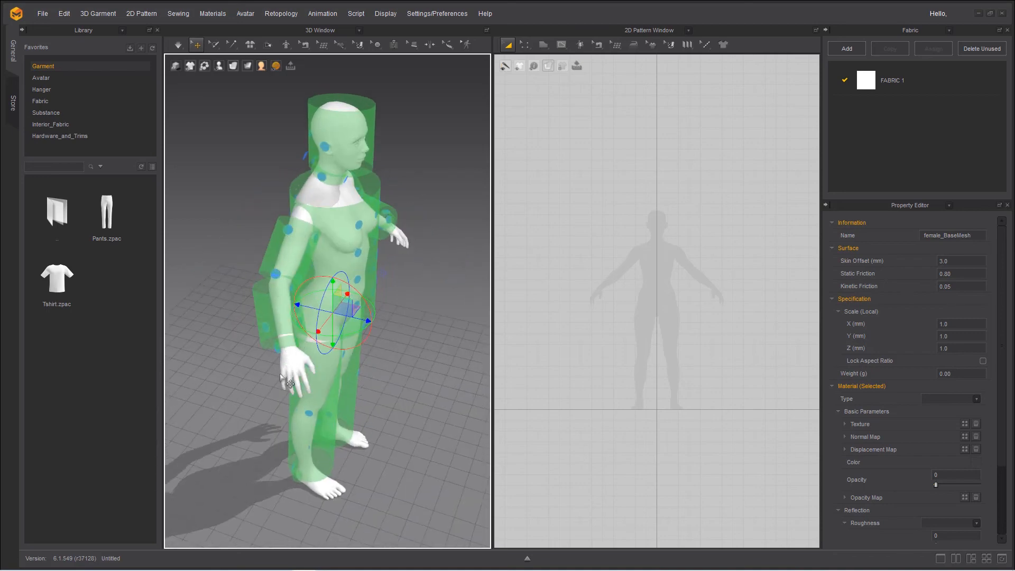
right_drag(247, 380, 206, 359)
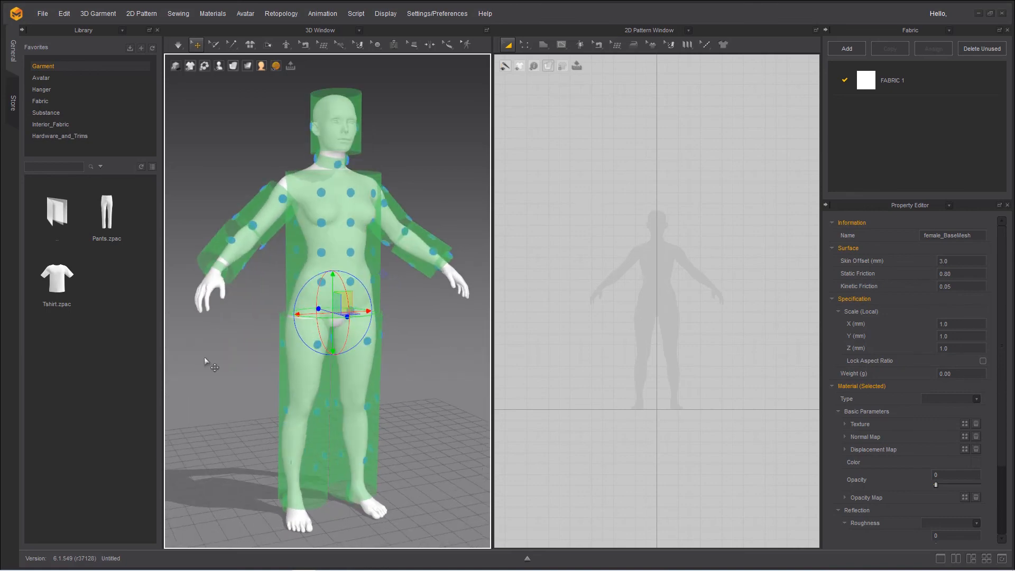
middle_drag(270, 357, 271, 287)
right_drag(271, 287, 323, 267)
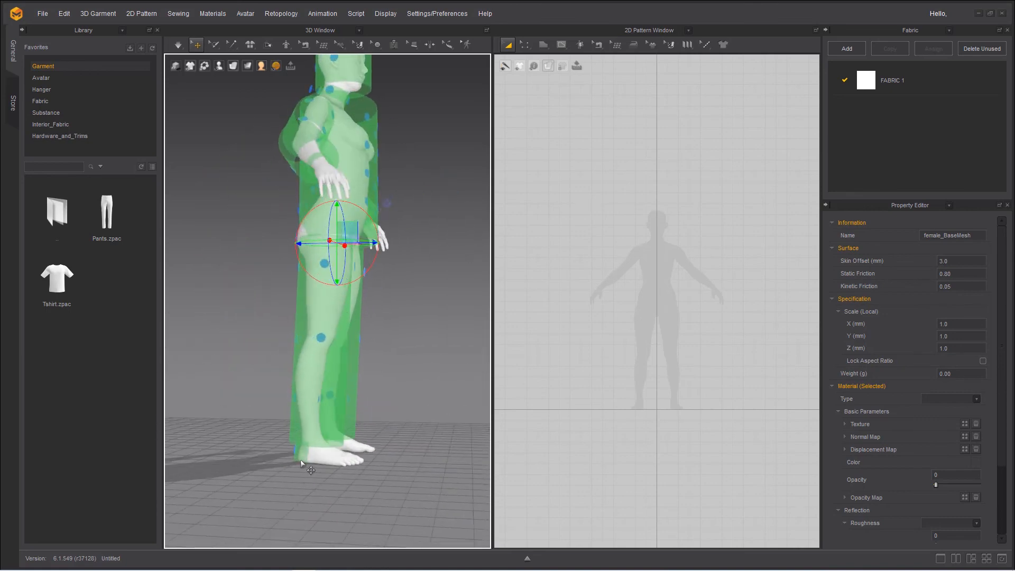
middle_drag(360, 305, 364, 380)
right_drag(363, 380, 212, 273)
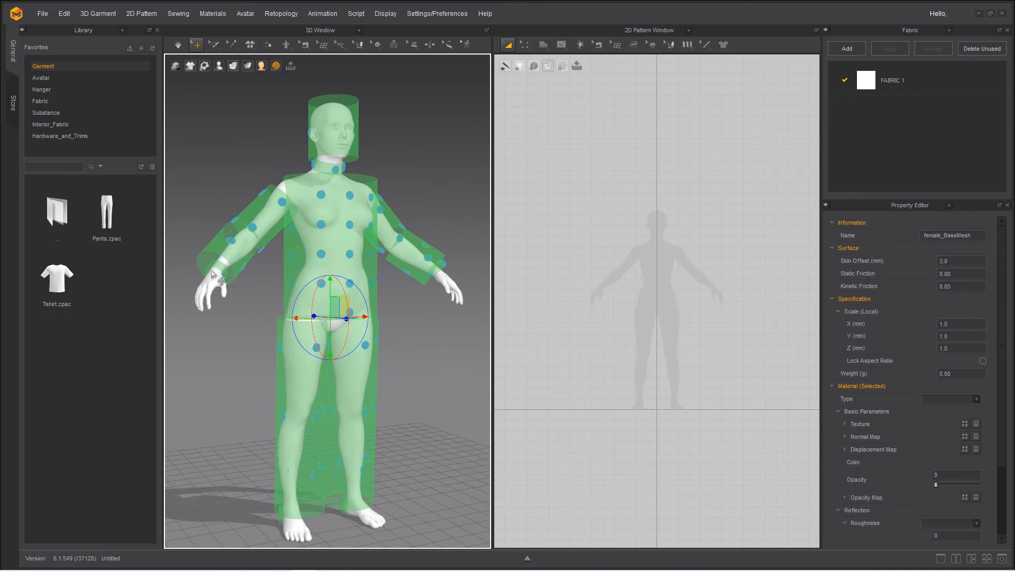
middle_drag(317, 295, 338, 332)
right_drag(338, 332, 300, 326)
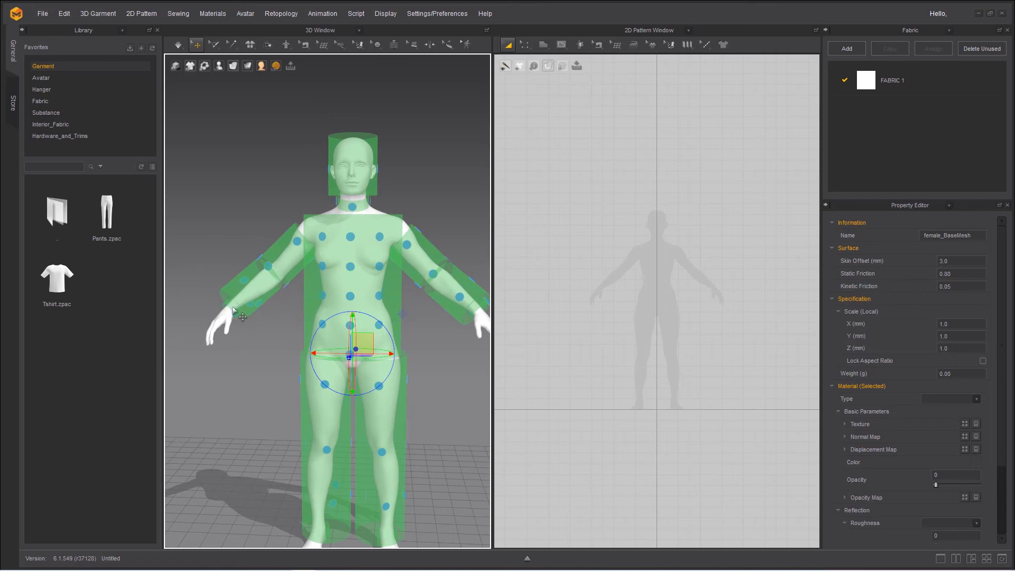
Inspect the head and neck bounding volumes and their arrangement points up close from the front and the side
middle_drag(366, 245, 365, 275)
scroll(364, 275, up, 5)
middle_drag(422, 299, 402, 337)
mouse_move(401, 335)
right_down()
mouse_move(369, 335)
mouse_move(400, 333)
right_up()
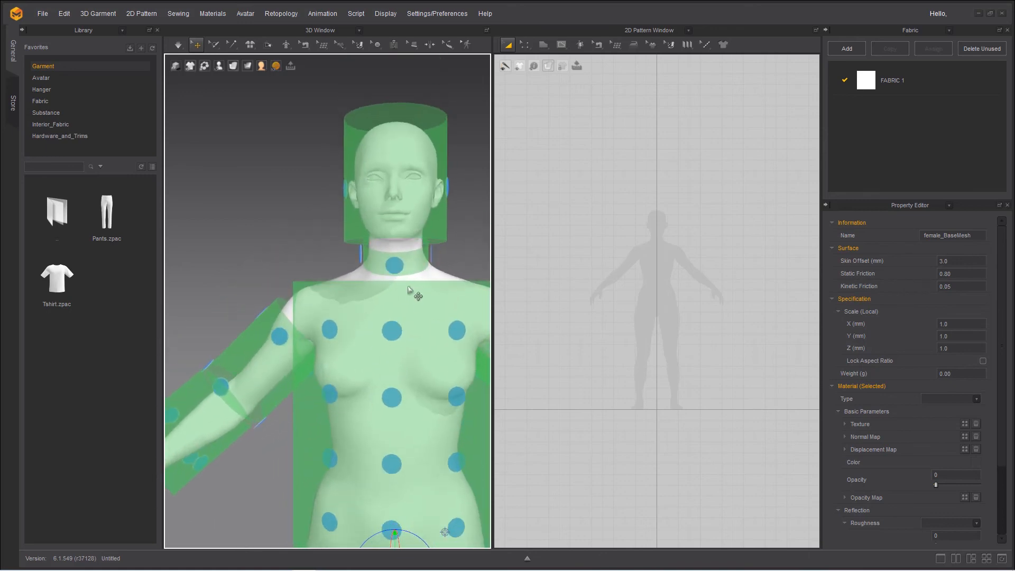
right_drag(416, 294, 276, 302)
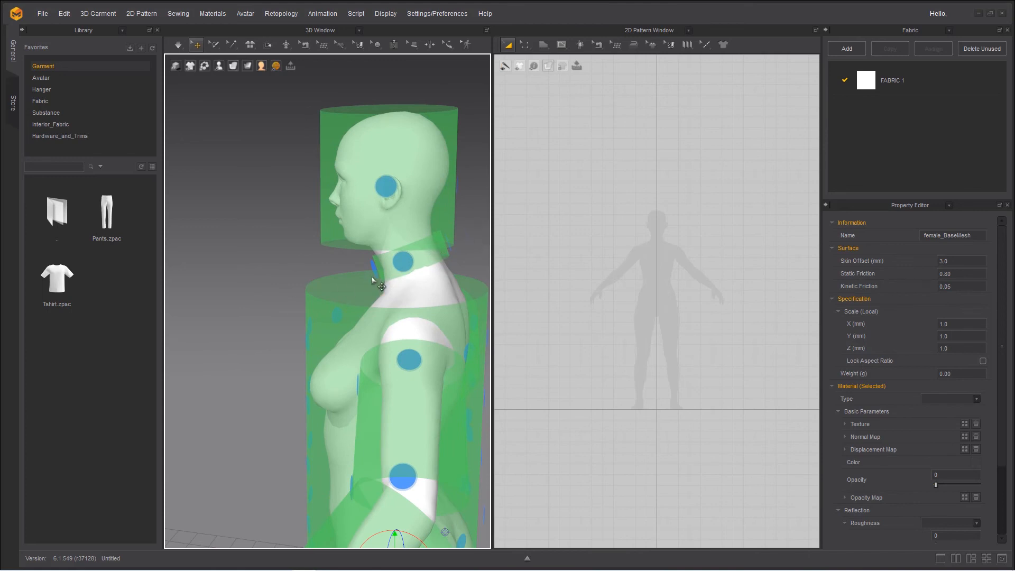
right_drag(318, 309, 351, 233)
scroll(351, 233, down, 6)
scroll(357, 230, up, 2)
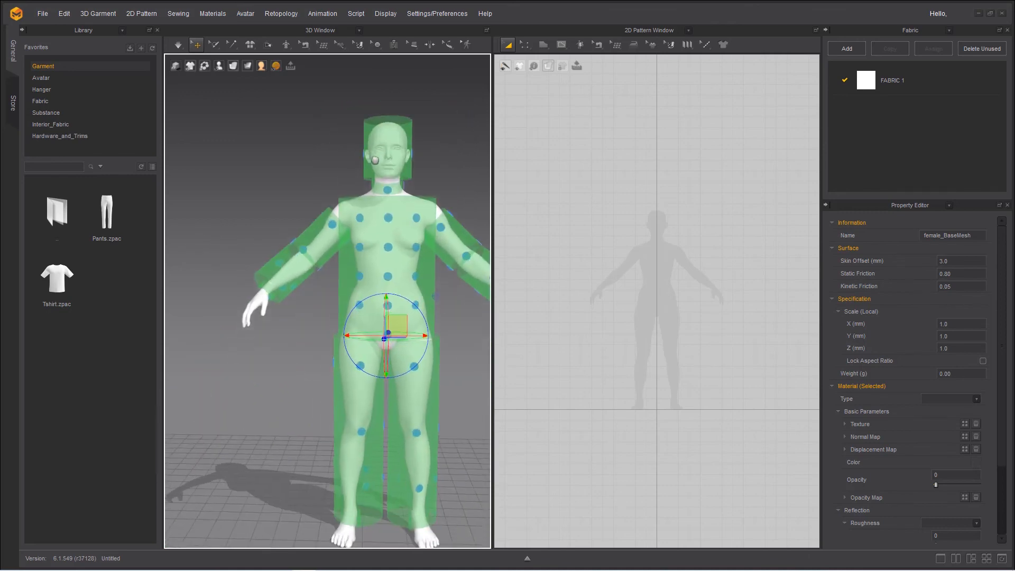
scroll(360, 227, down, 2)
middle_drag(360, 228, 329, 240)
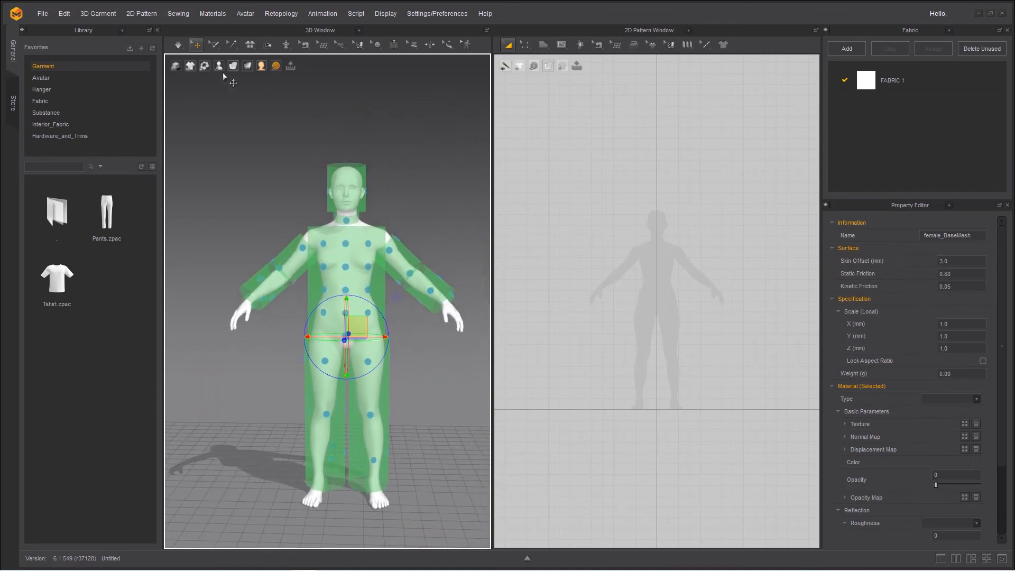
Hide the avatar's bounding volumes and deselect the avatar
click(204, 66)
click(245, 108)
click(265, 392)
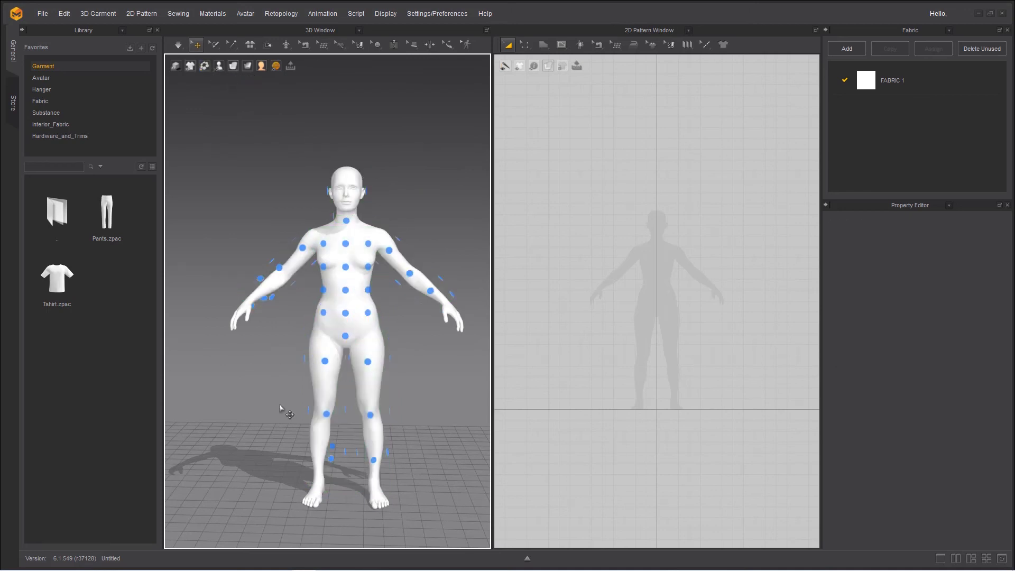
Pick the left knee and left thigh arrangement points and inspect the avatar's points from the front and the side
middle_drag(299, 382, 301, 382)
right_drag(302, 382, 331, 387)
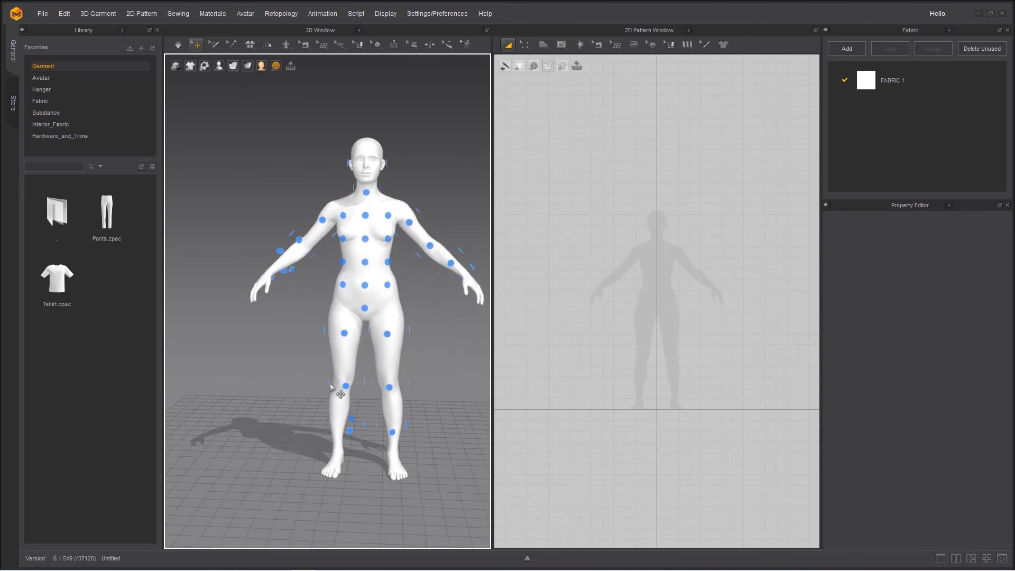
click(390, 388)
scroll(364, 405, up, 5)
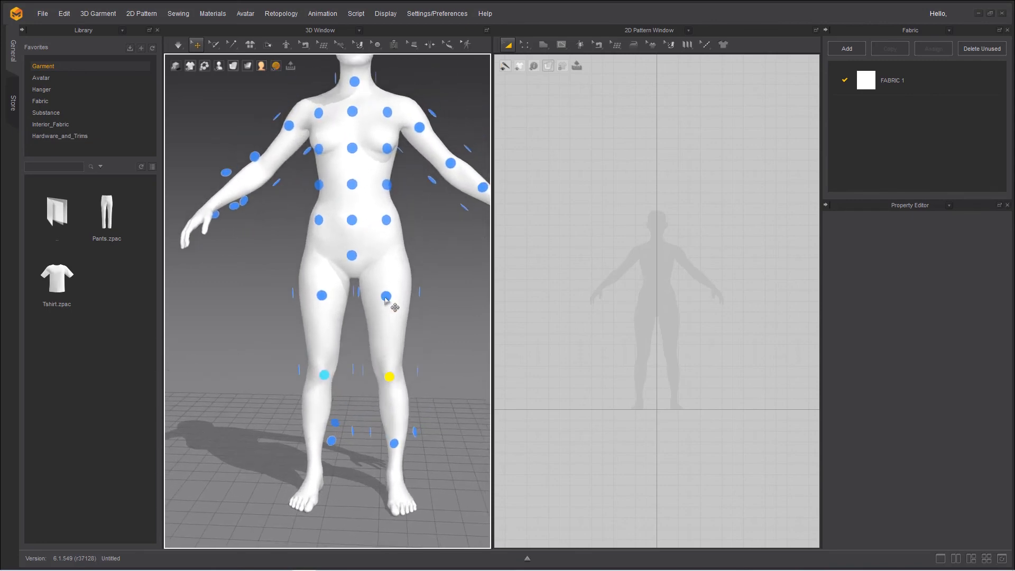
click(386, 297)
right_drag(462, 369, 399, 411)
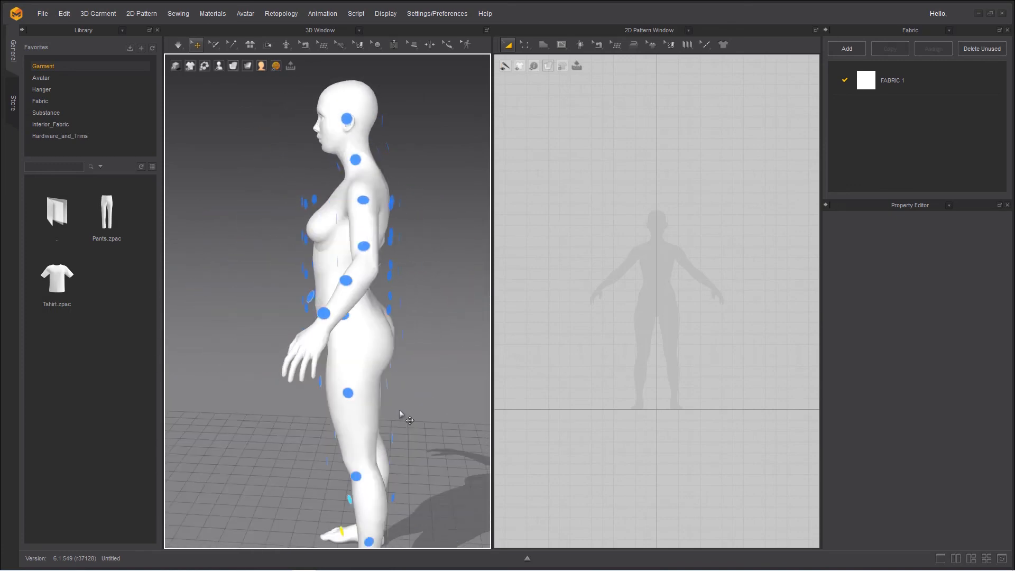
Open the Avatar Editor's arrangement settings and review the lists of bounding volumes and arrangement points
click(239, 14)
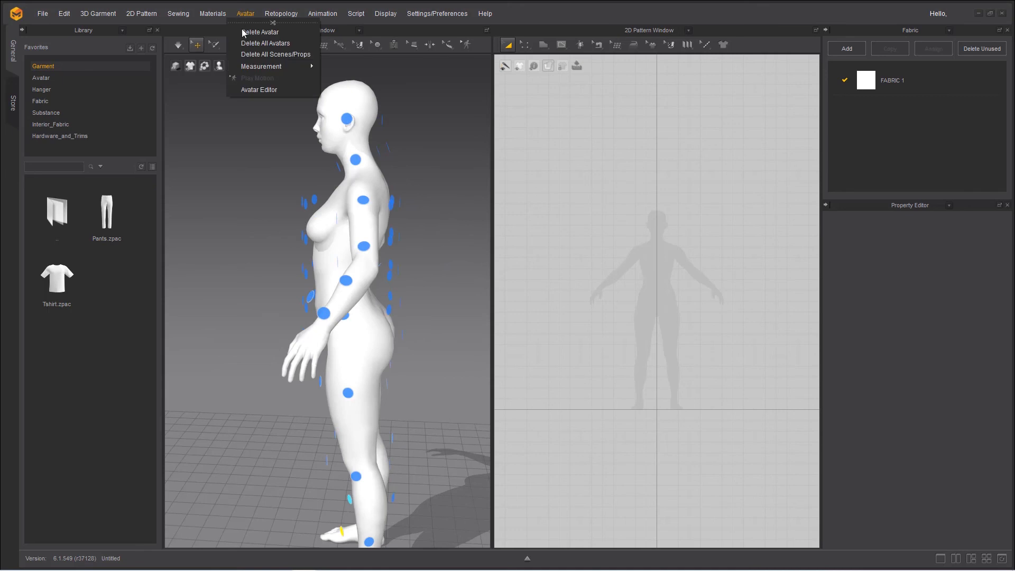
click(254, 86)
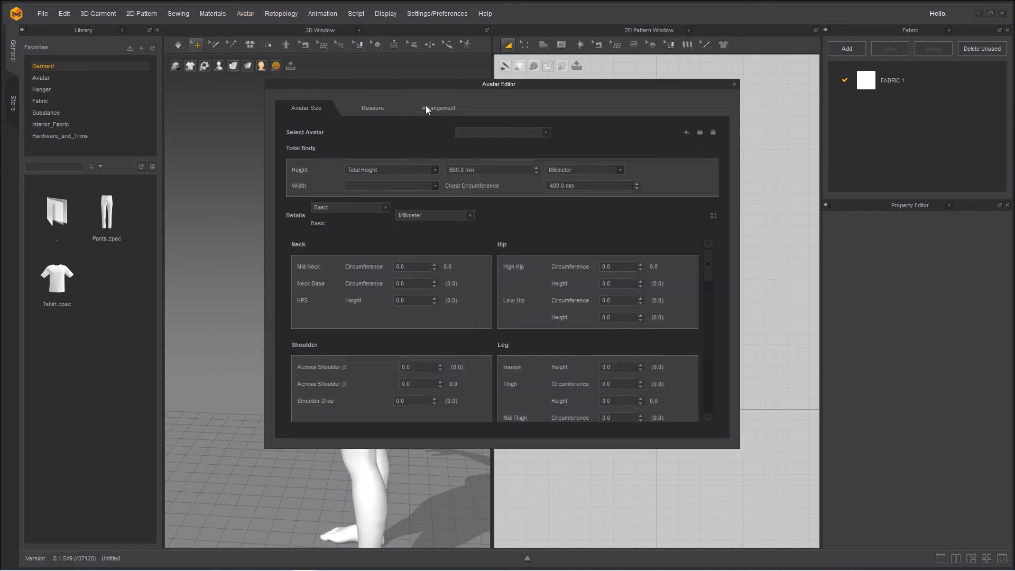
drag(413, 86, 631, 181)
click(653, 204)
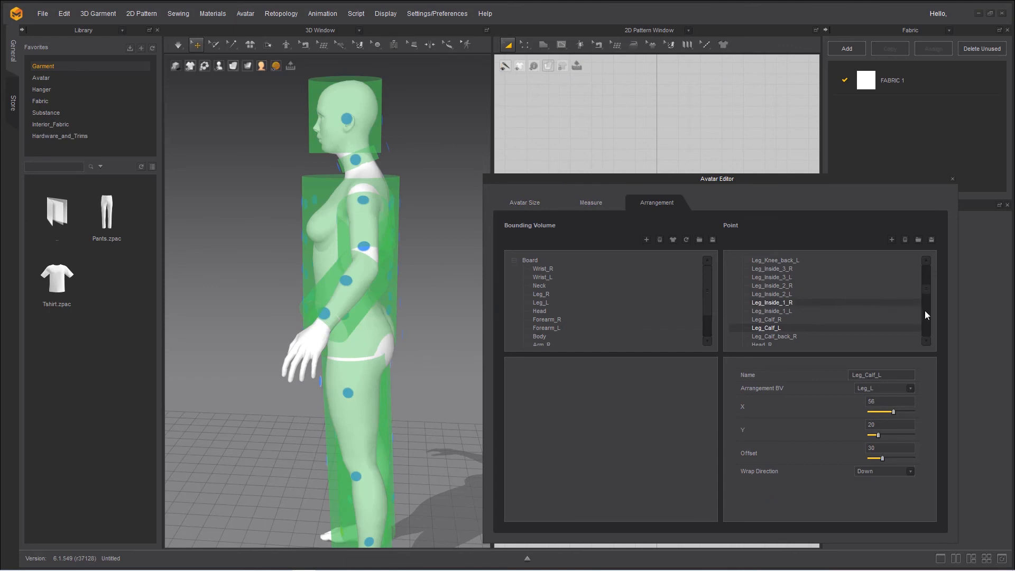
drag(928, 290, 929, 338)
drag(706, 305, 708, 284)
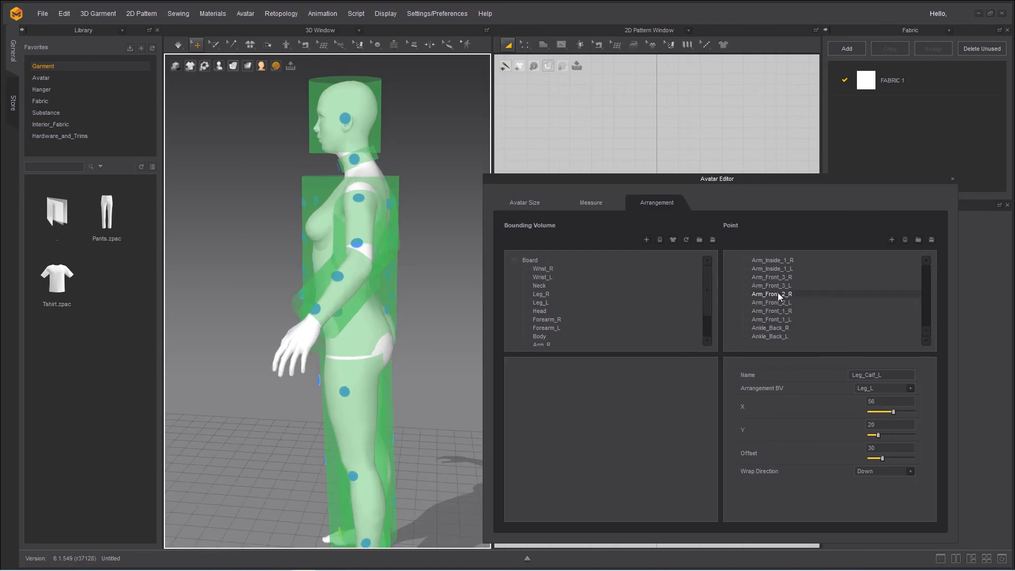
View the save dialog for an Arrangement Point File (*.arr) without saving, and close the Avatar Editor
click(932, 240)
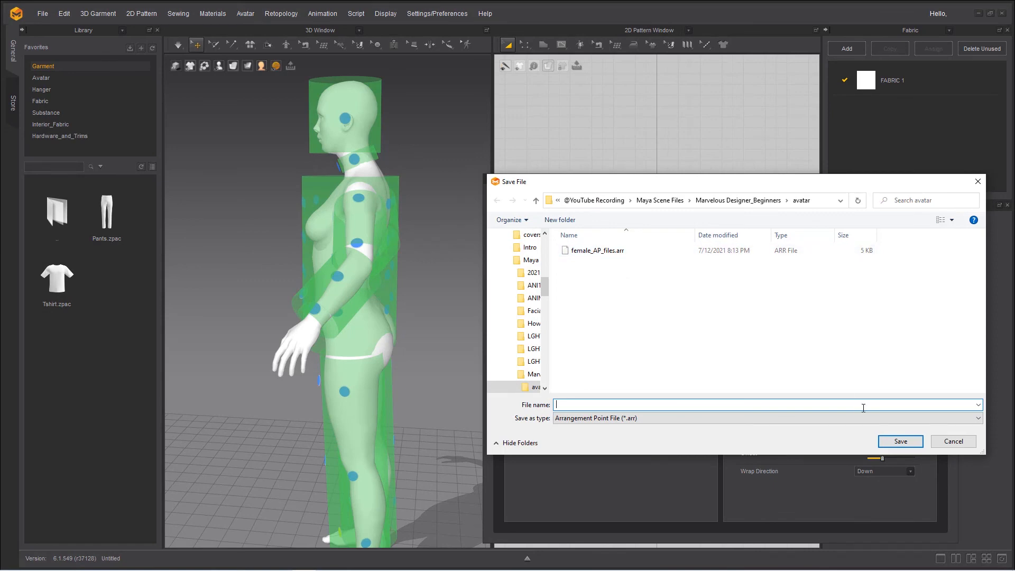
click(945, 440)
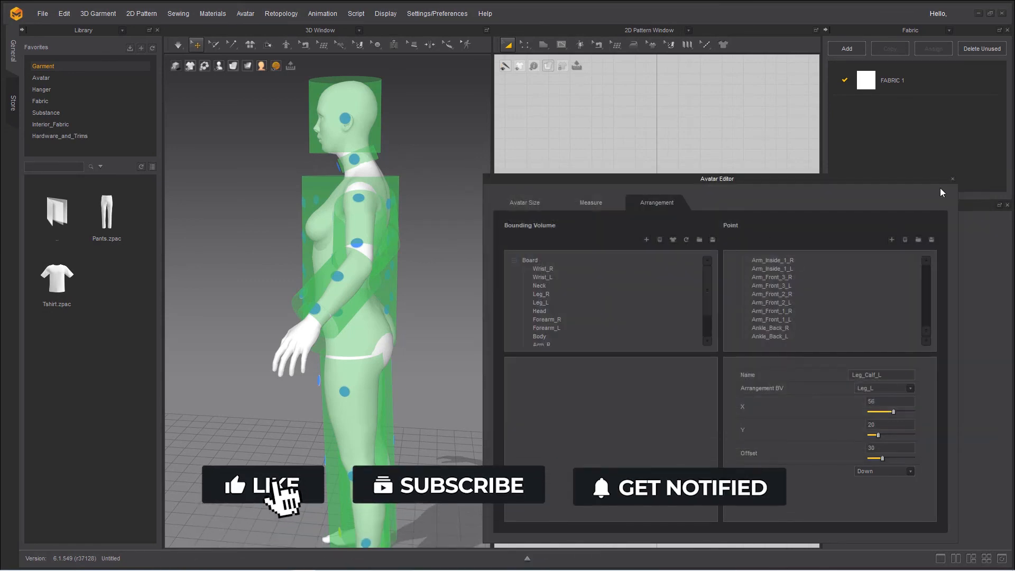
click(952, 179)
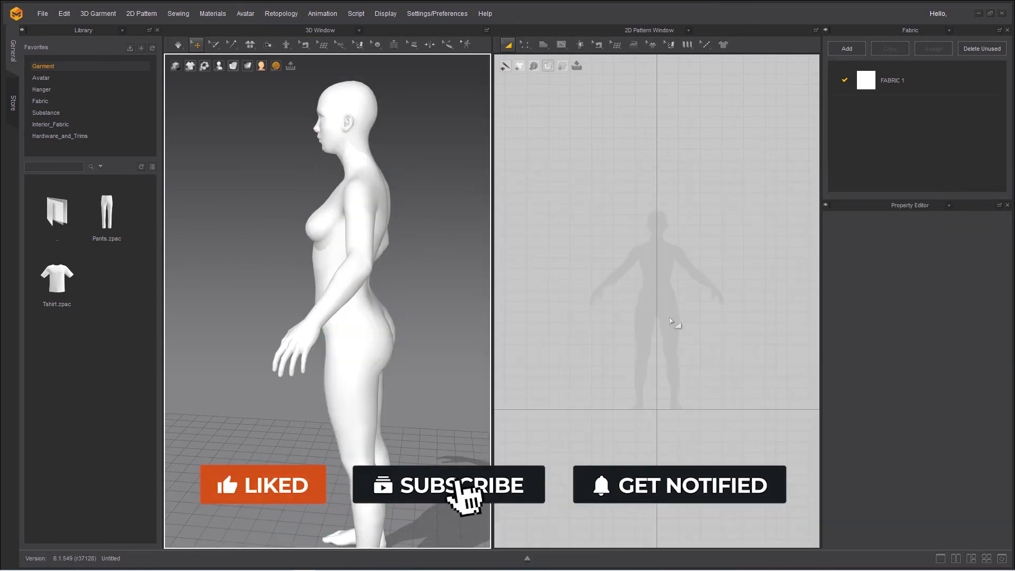
Show the arrangement points on the avatar again
scroll(409, 257, down, 4)
right_drag(311, 273, 423, 256)
key(shift+f)
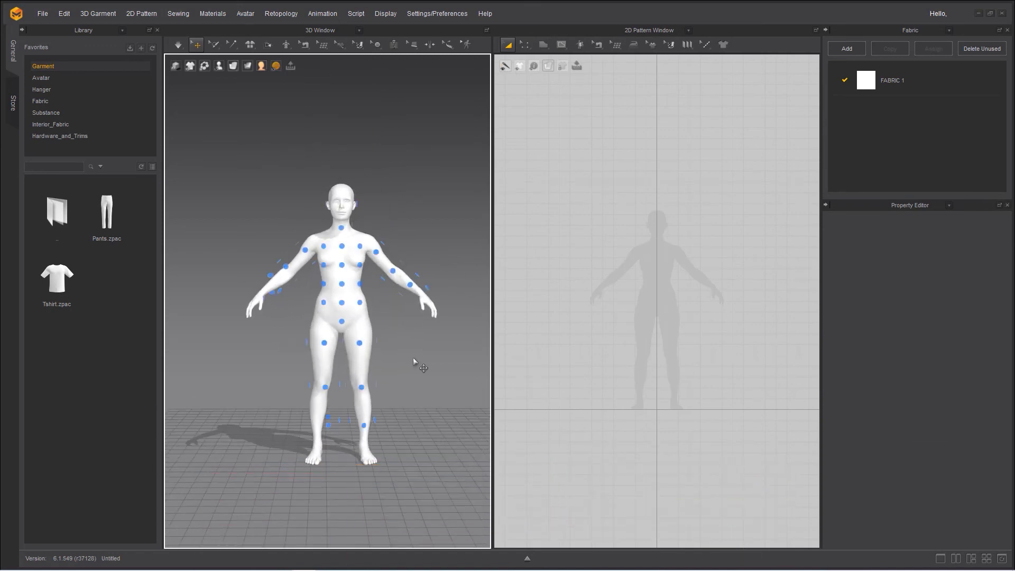